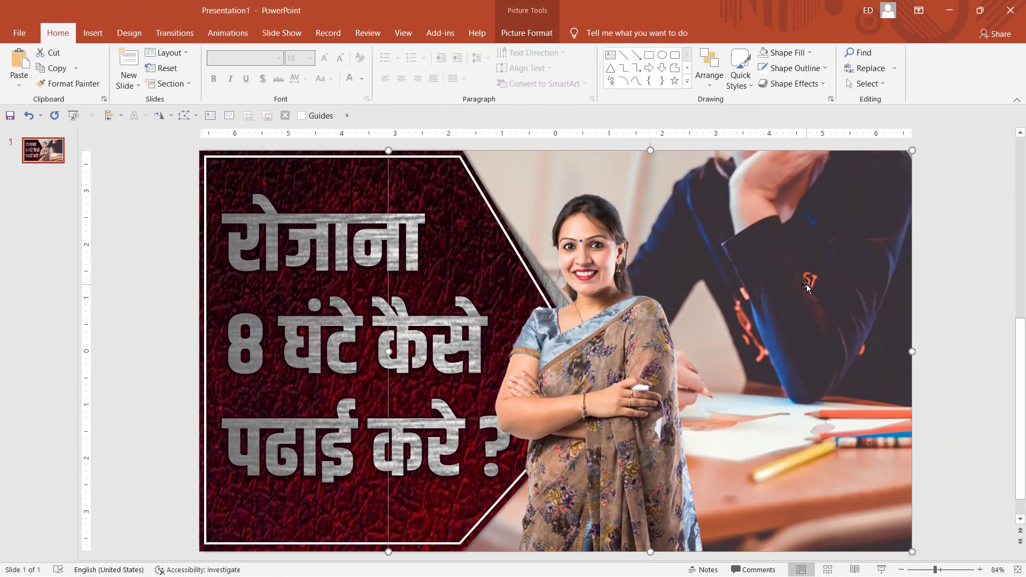
Send the teacher photo to the back and export just this slide as a PNG to the Desktop.
right_click(785, 263)
click(815, 395)
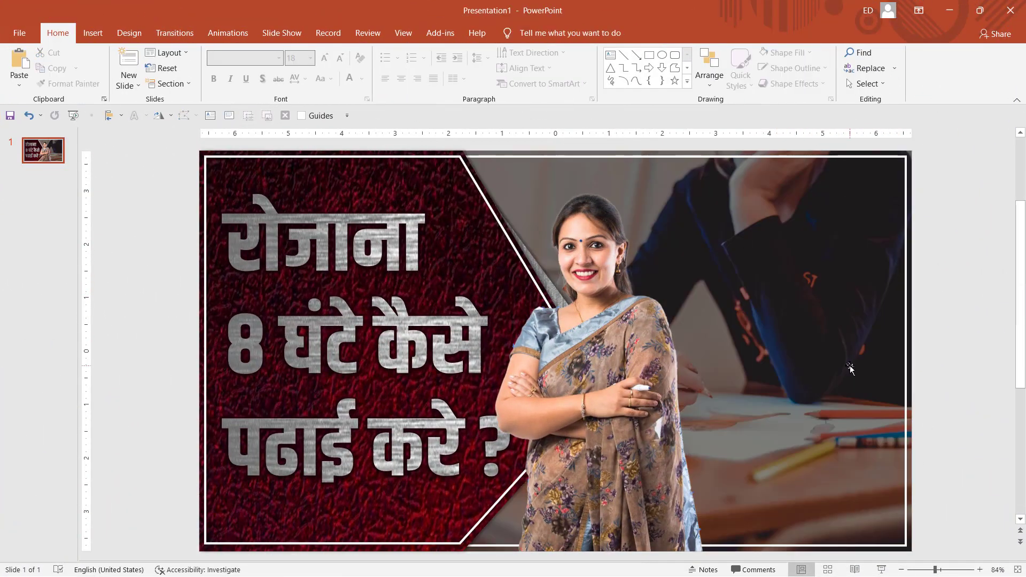
click(19, 32)
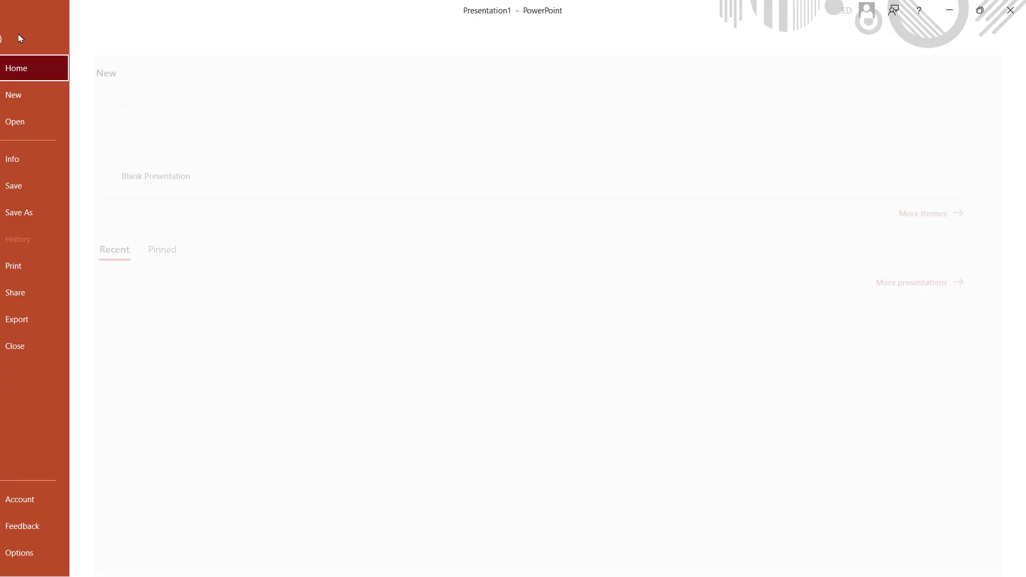
click(48, 320)
click(248, 251)
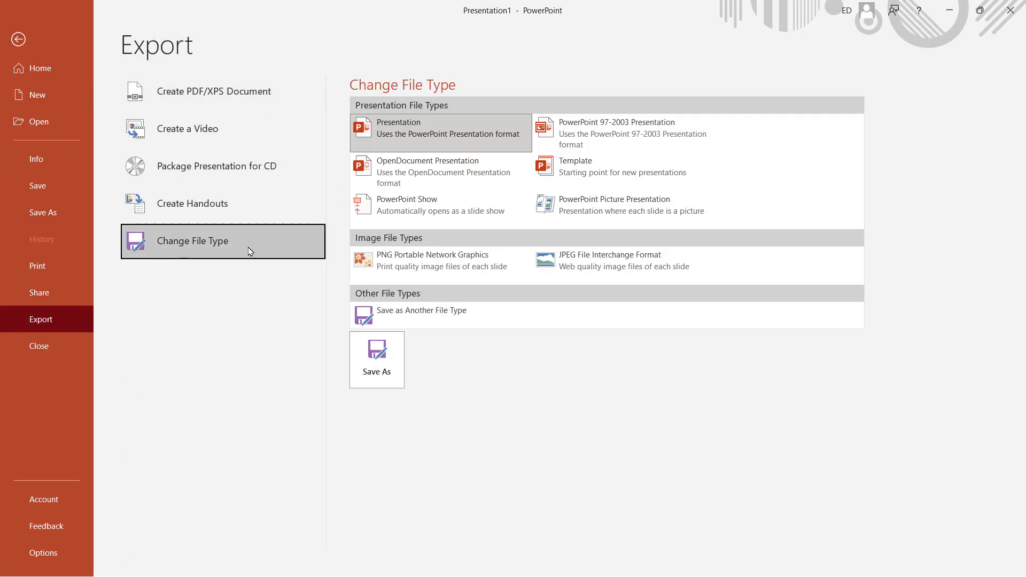
double_click(409, 268)
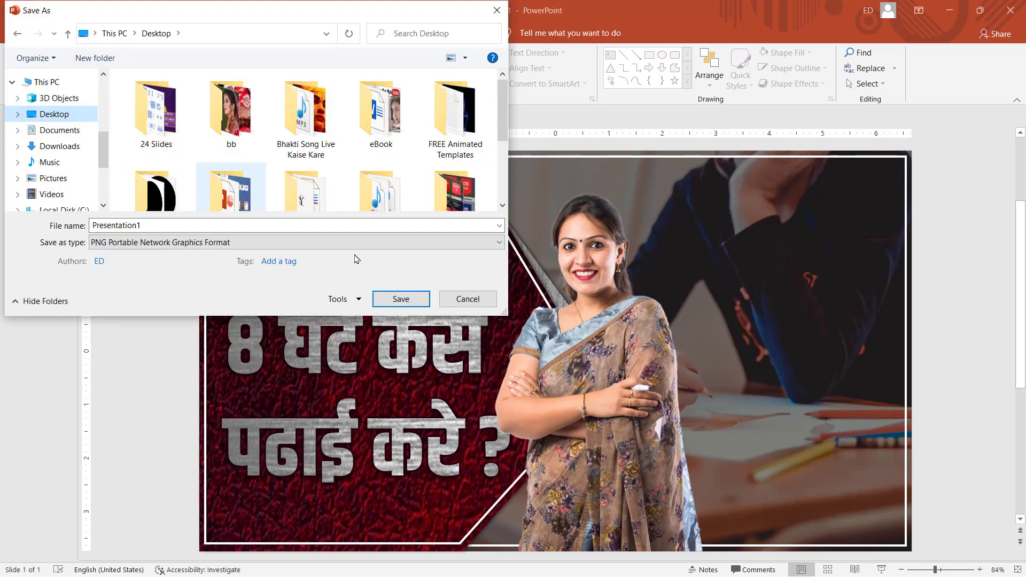
click(401, 298)
click(499, 331)
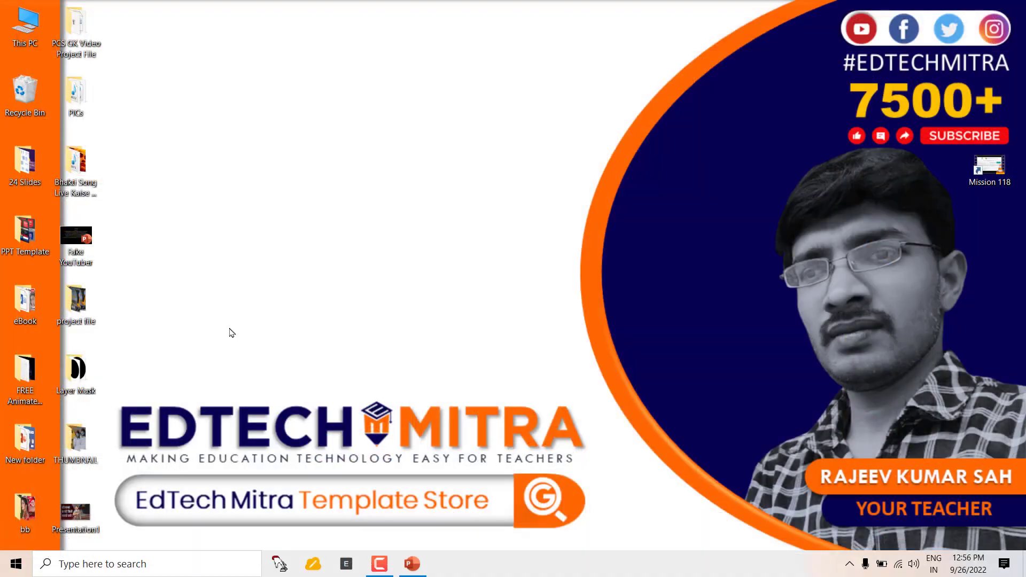
Preview Presentation1.png from the desktop, then start PowerPoint with a new blank presentation.
double_click(277, 171)
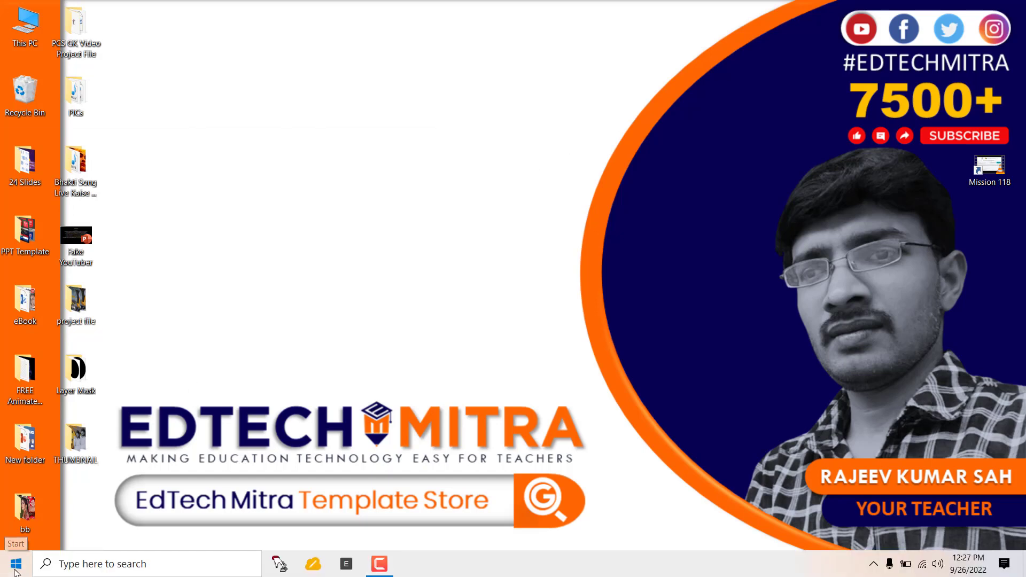
click(16, 563)
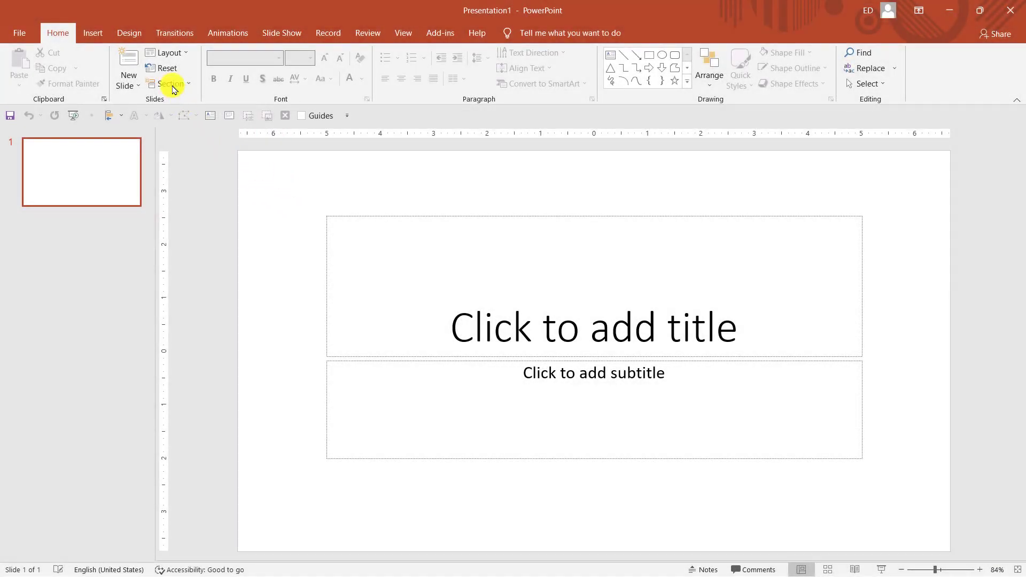
Set the slide to Blank layout and insert background-2004043_1920 from Desktop\Layer Mask.
click(176, 56)
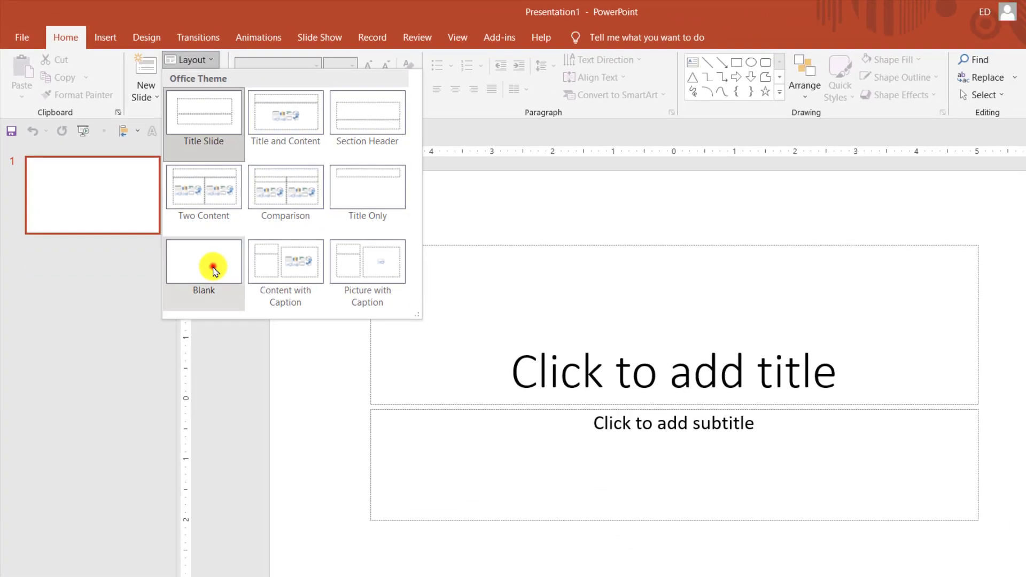
click(280, 355)
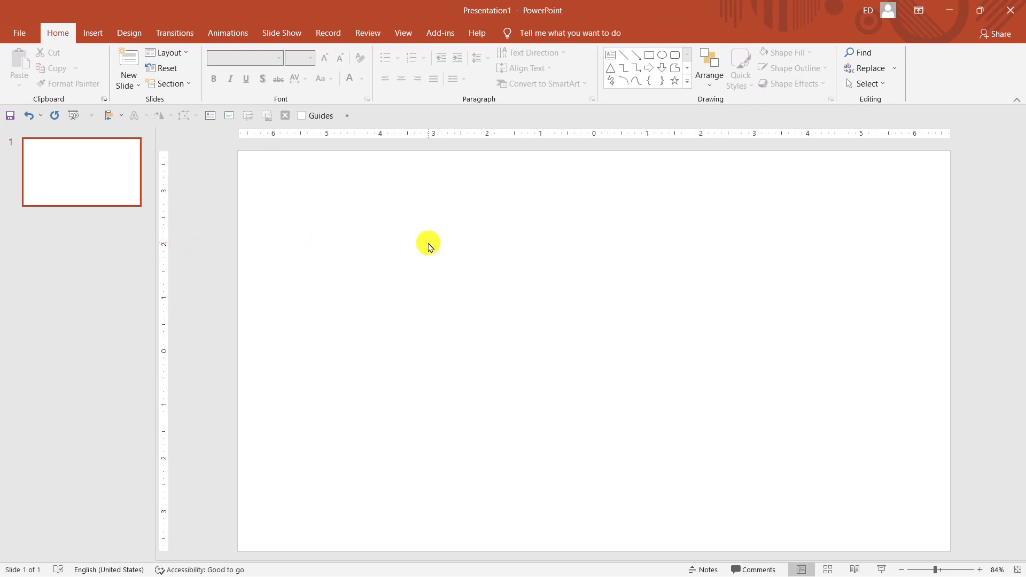
click(94, 33)
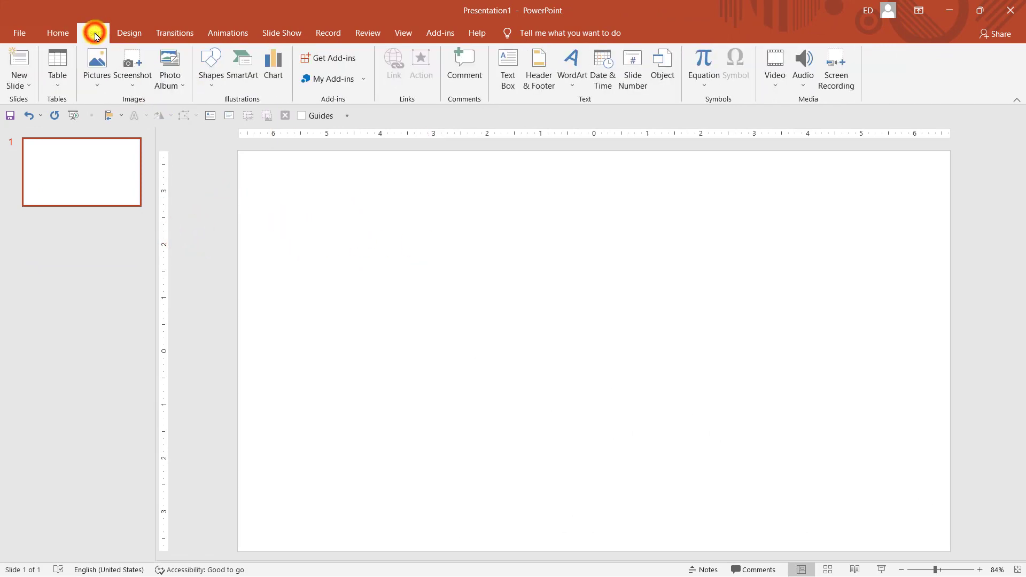
click(103, 85)
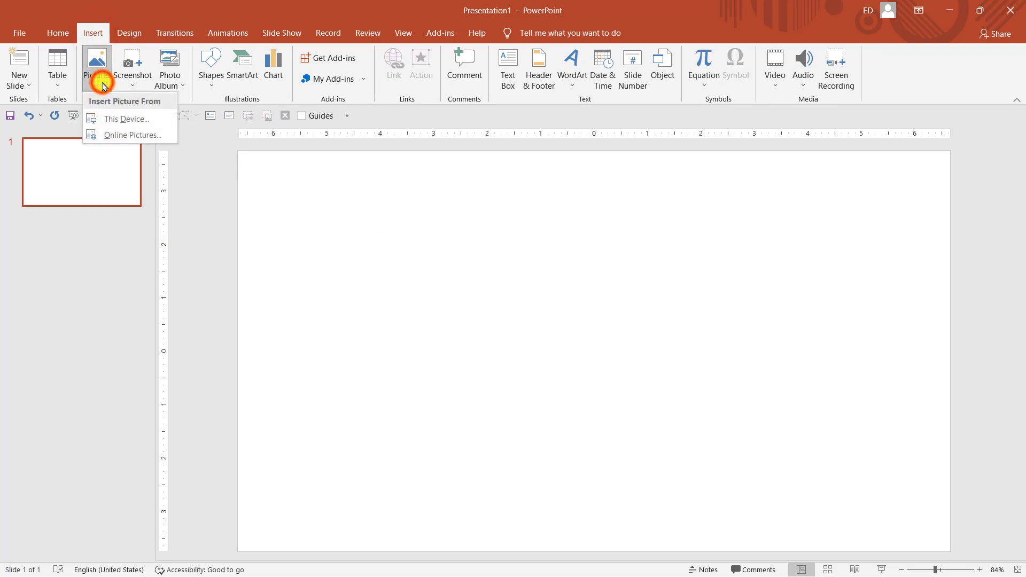
click(157, 126)
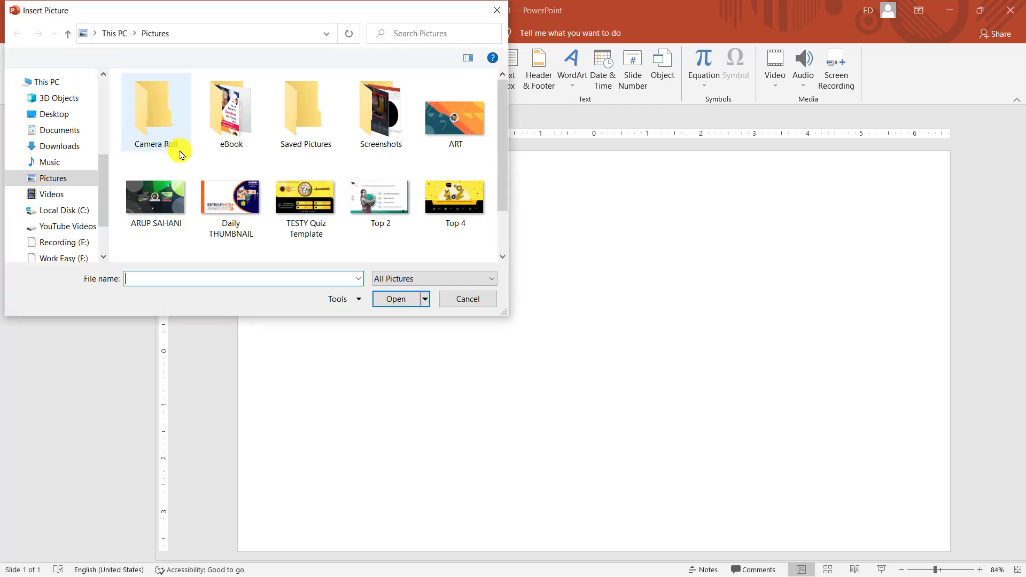
click(55, 114)
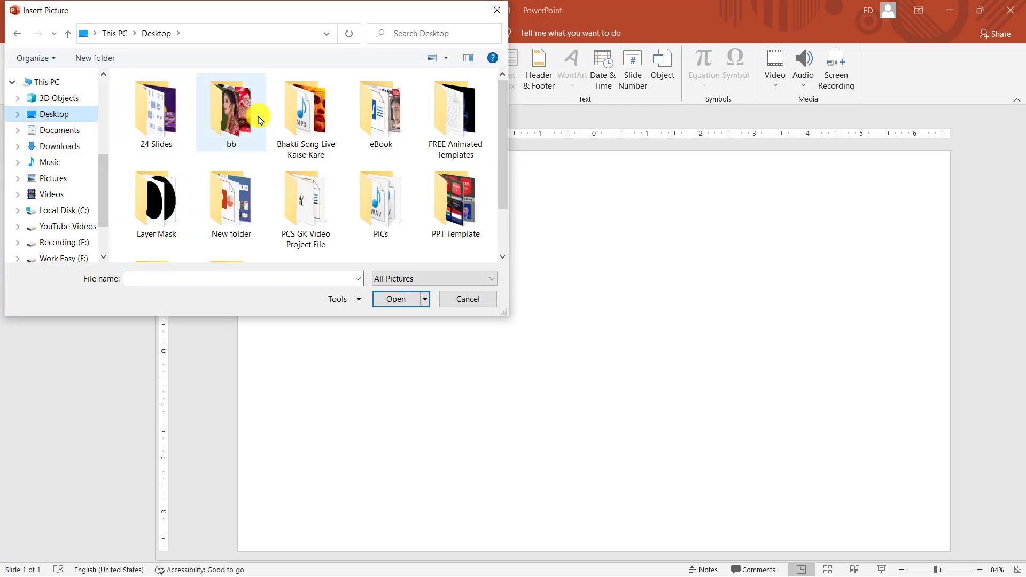
mouse_move(232, 112)
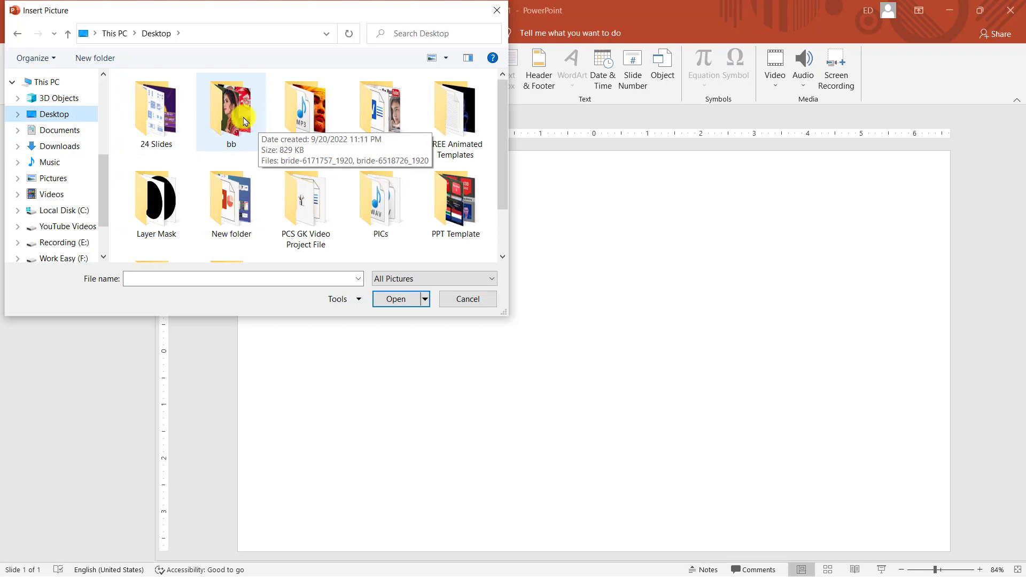
double_click(154, 202)
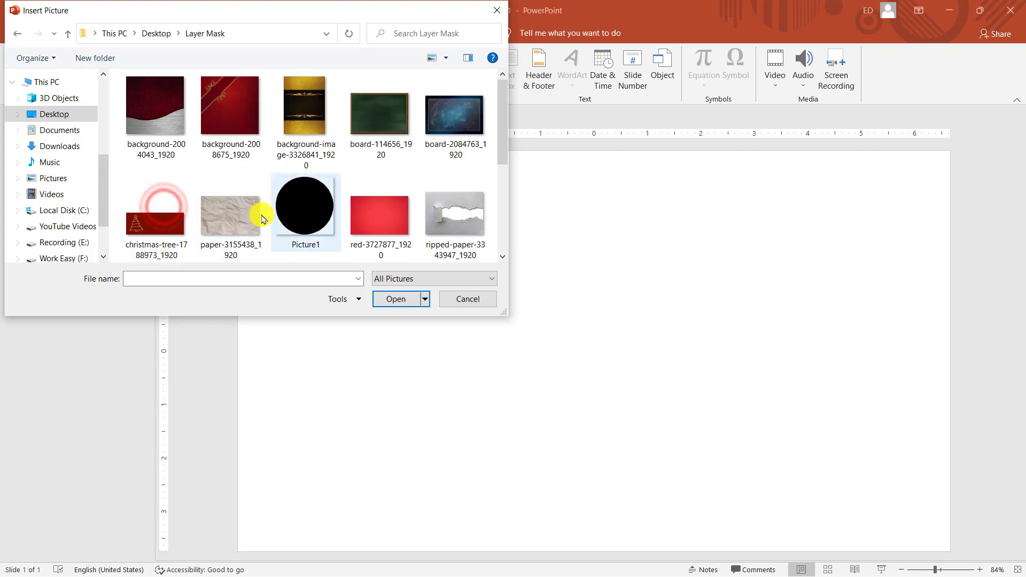
click(171, 111)
click(407, 300)
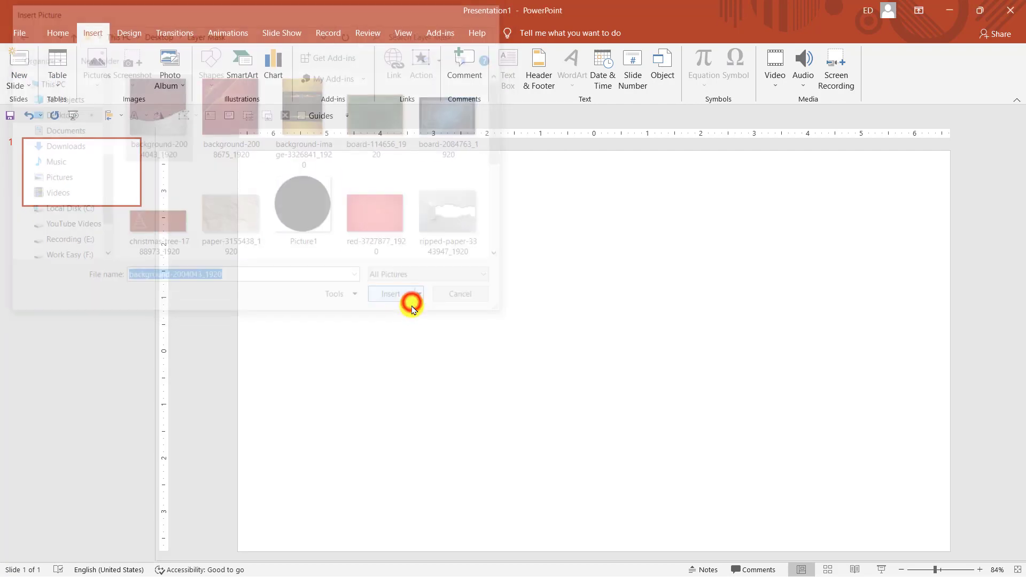
Shift the background picture left, then download the 1357×1920 image and confirm the download.
drag(619, 296, 438, 289)
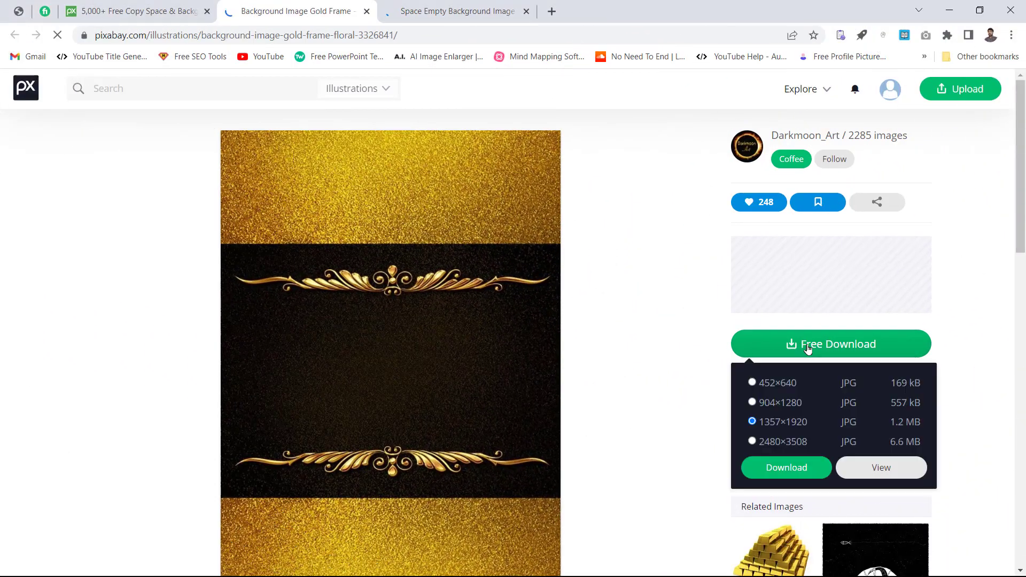
click(798, 473)
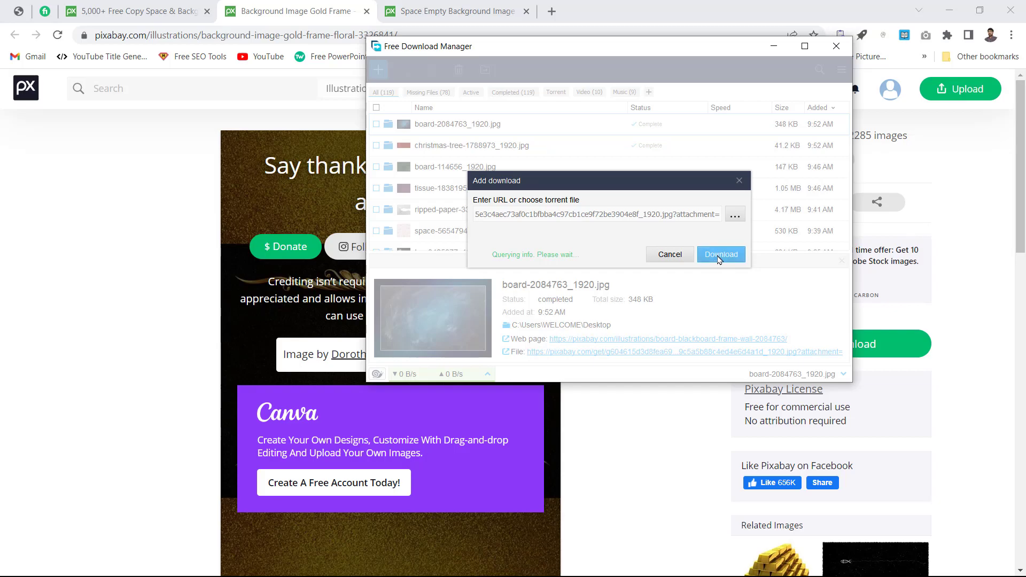
click(718, 255)
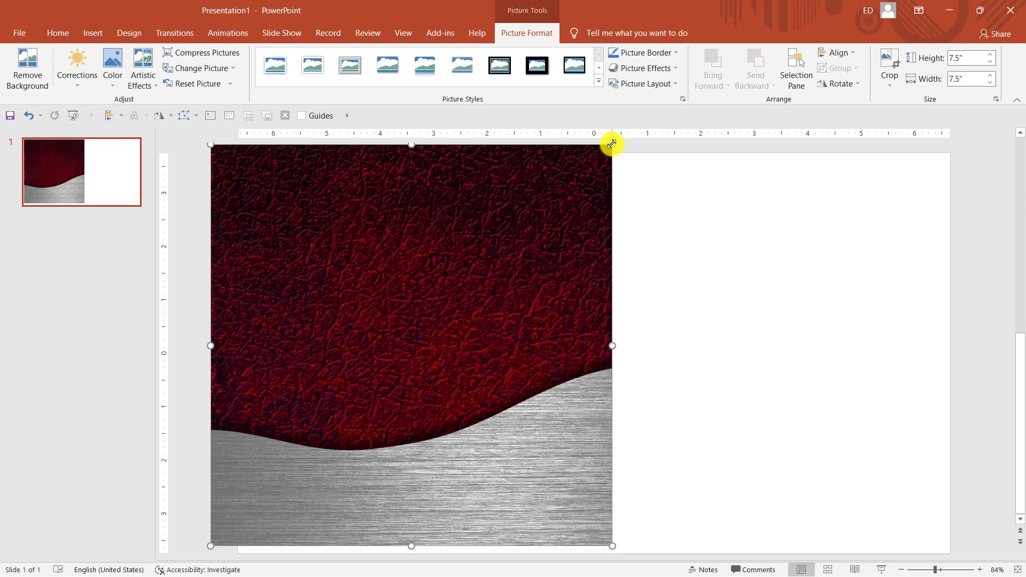
Shrink the leather-and-metal picture to 5.74 inches square and reposition it.
drag(611, 146, 516, 240)
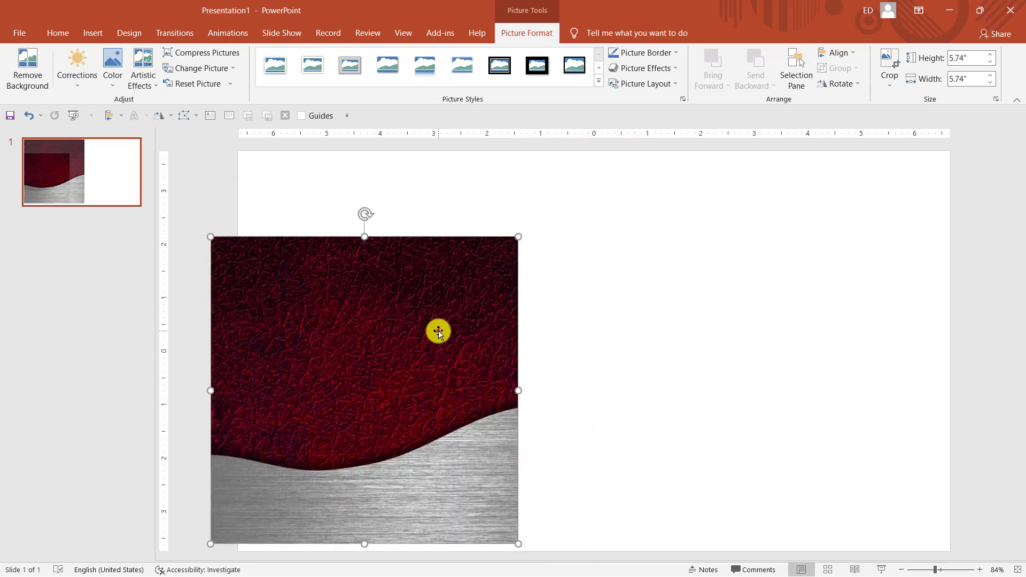
drag(438, 332, 542, 292)
click(648, 273)
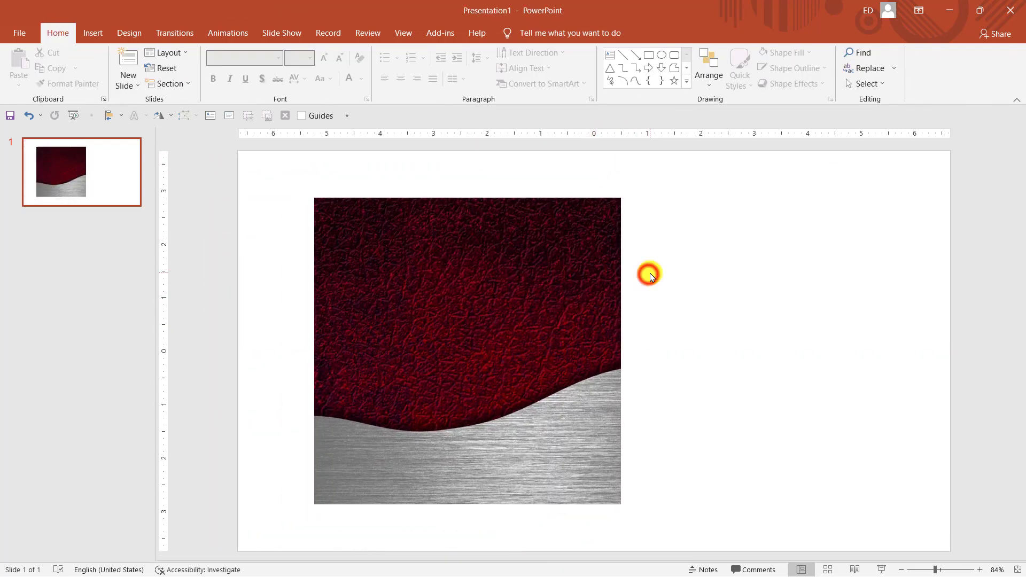
Duplicate the picture with Ctrl+D and place the copy beside it on the right.
click(478, 315)
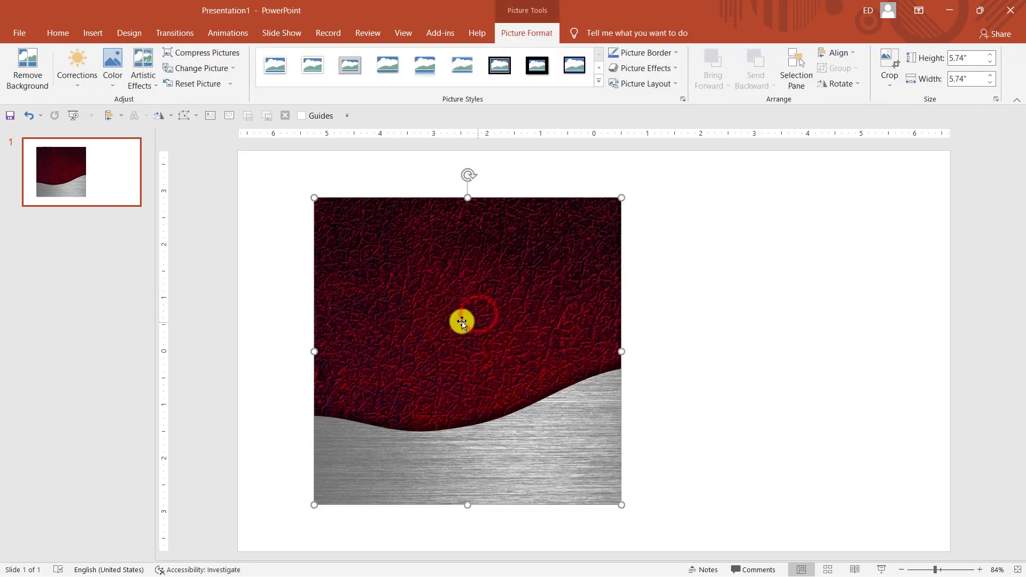
key(ctrl+d)
mouse_move(466, 319)
mouse_down()
mouse_move(827, 302)
mouse_move(822, 311)
mouse_up()
click(657, 182)
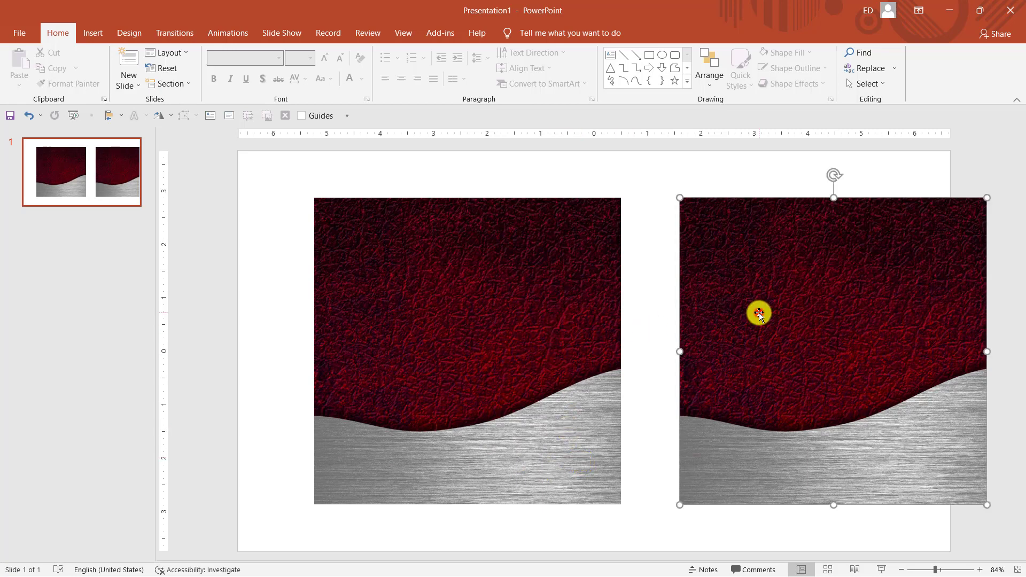
drag(754, 316, 735, 312)
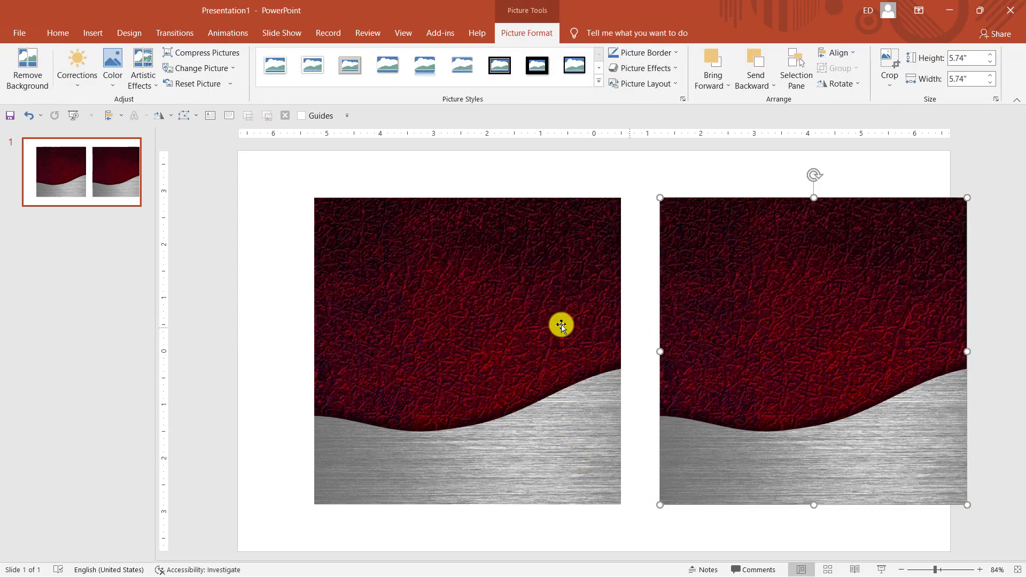
click(473, 308)
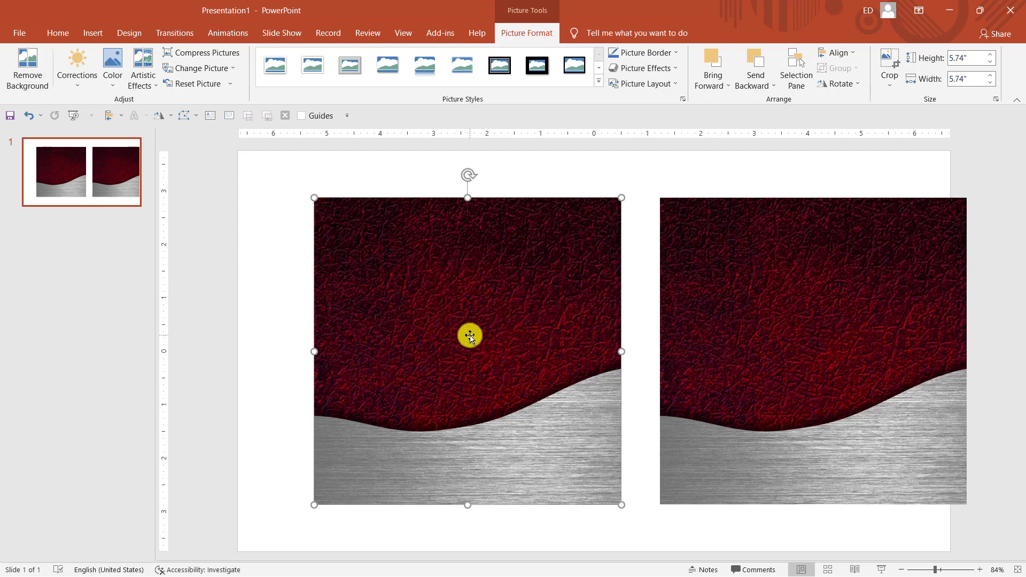
Crop the metal strip off the left picture and move the red panel to the top-left.
click(890, 69)
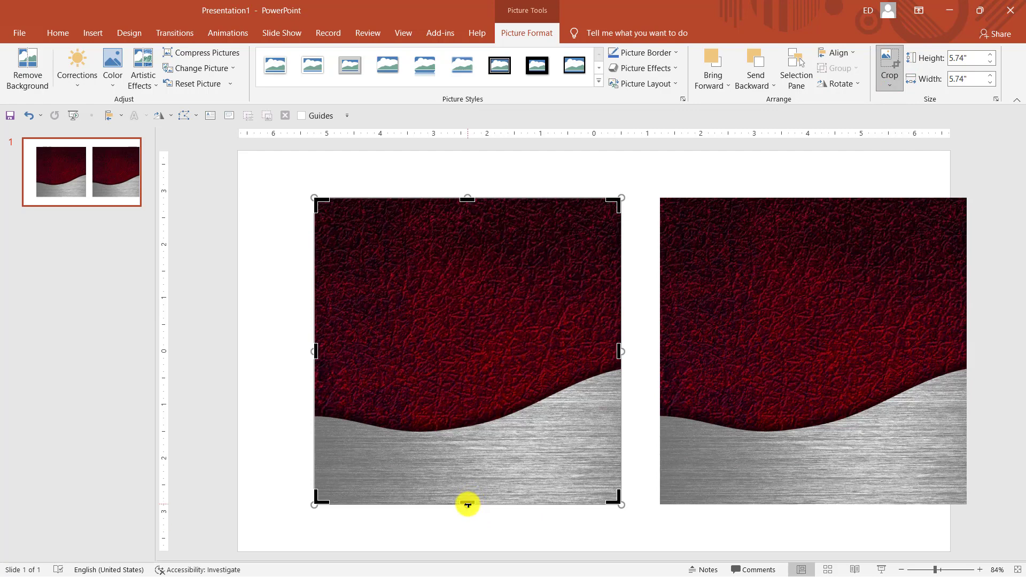
drag(467, 503, 484, 353)
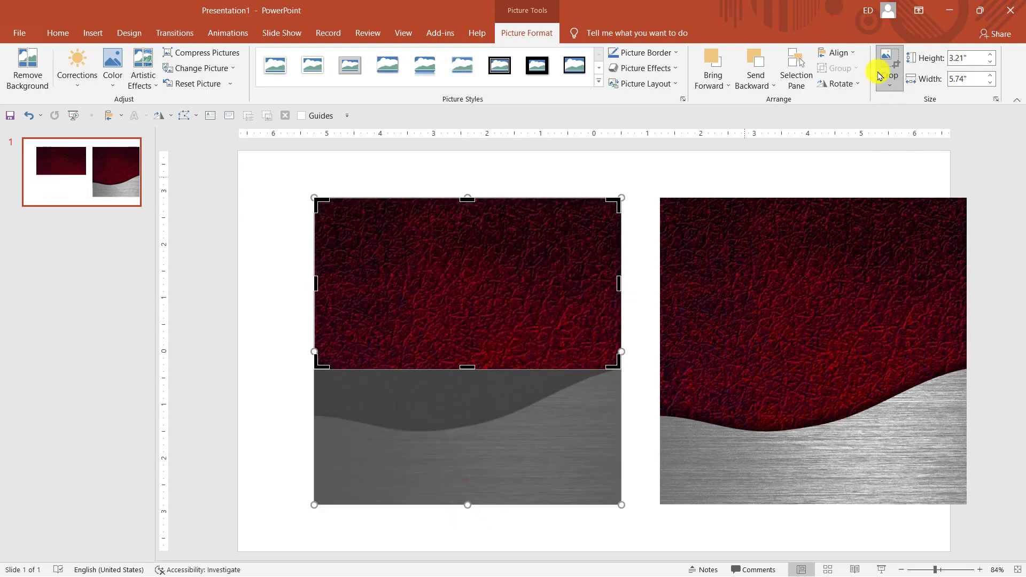
click(895, 58)
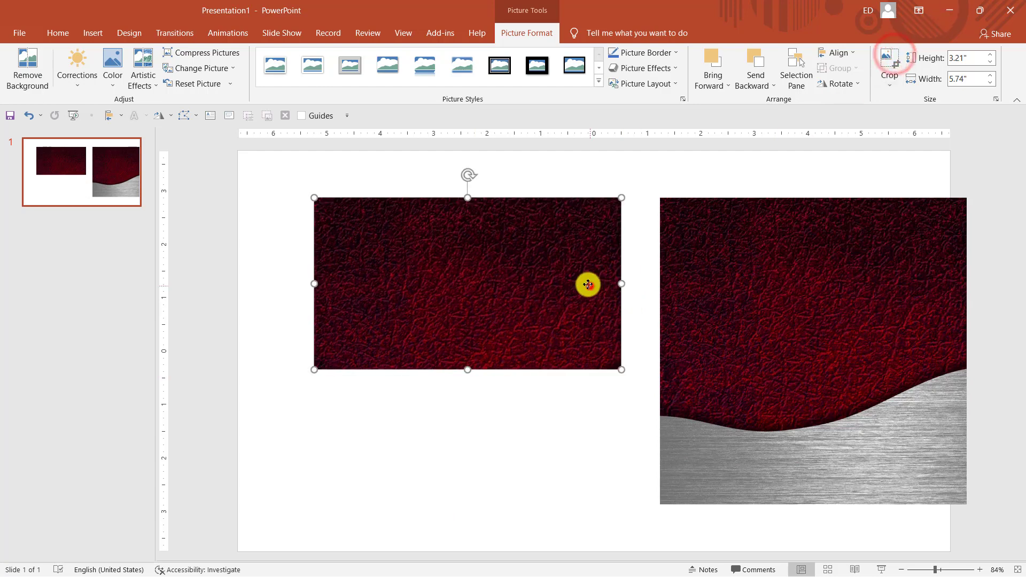
drag(588, 284, 432, 242)
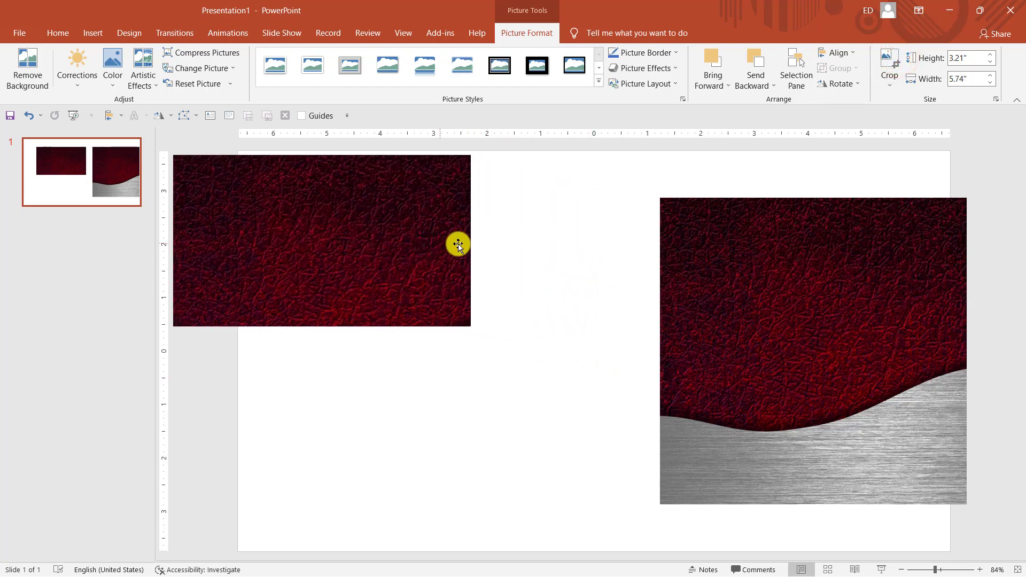
click(614, 292)
Crop the right picture to its brushed-metal strip at top-right, with the red leather panel below it.
drag(767, 350, 652, 327)
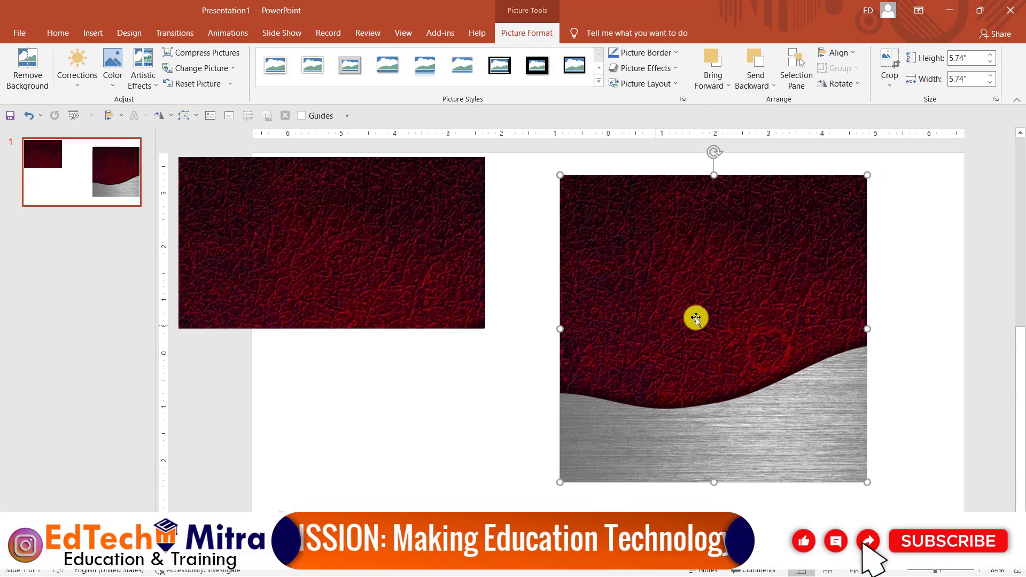
click(888, 62)
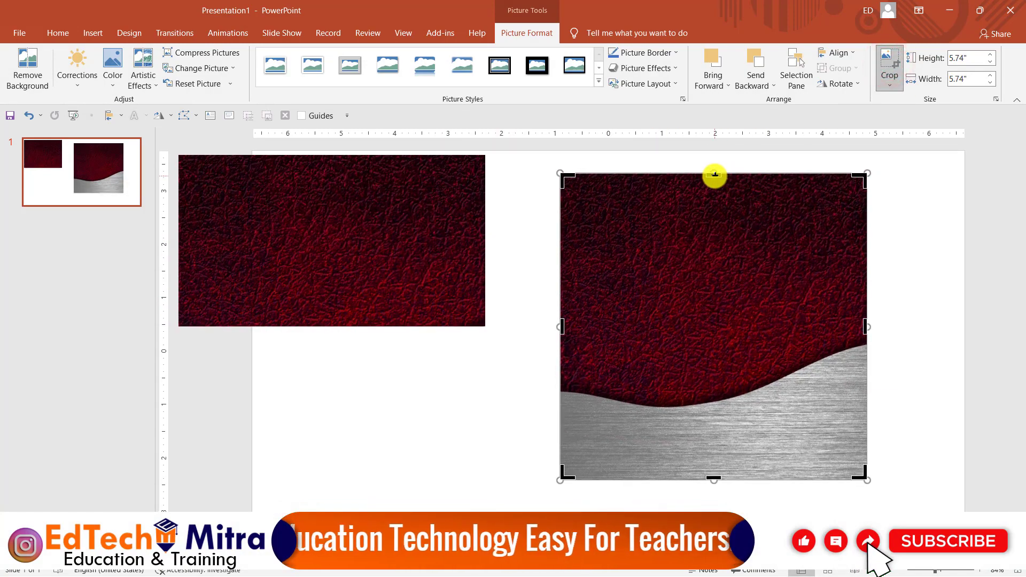
drag(714, 176, 703, 408)
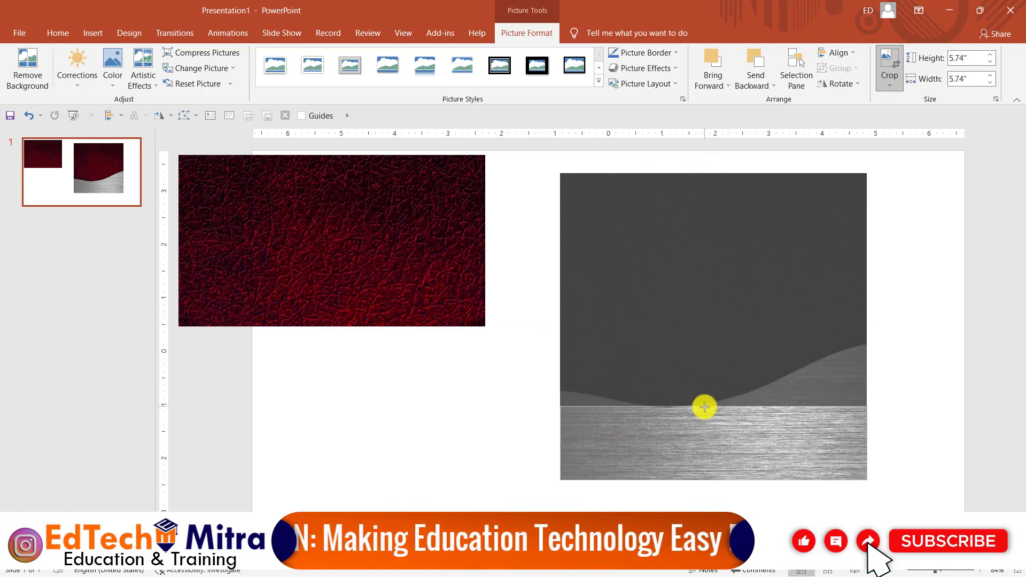
click(888, 59)
drag(726, 464, 817, 215)
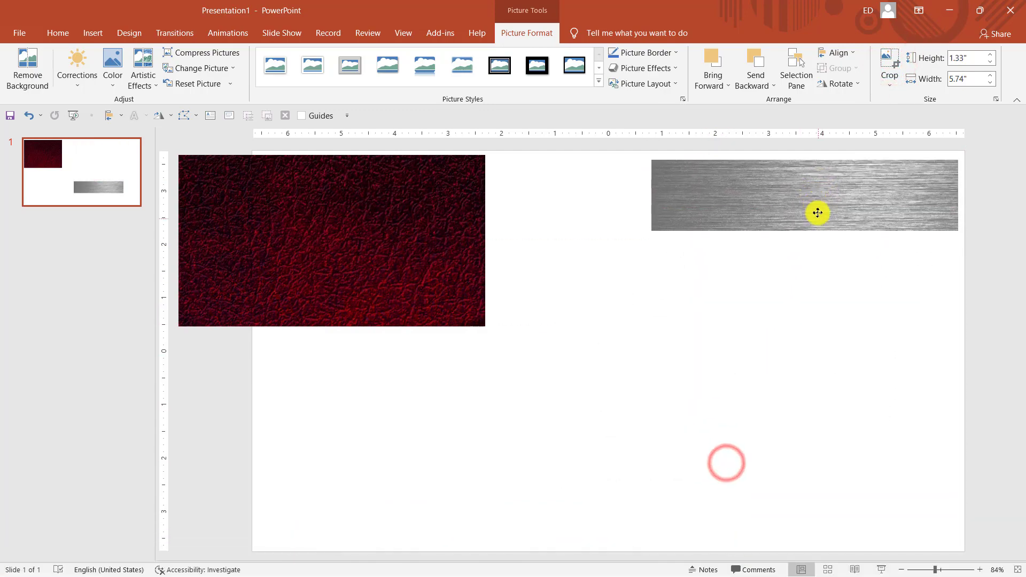
click(788, 319)
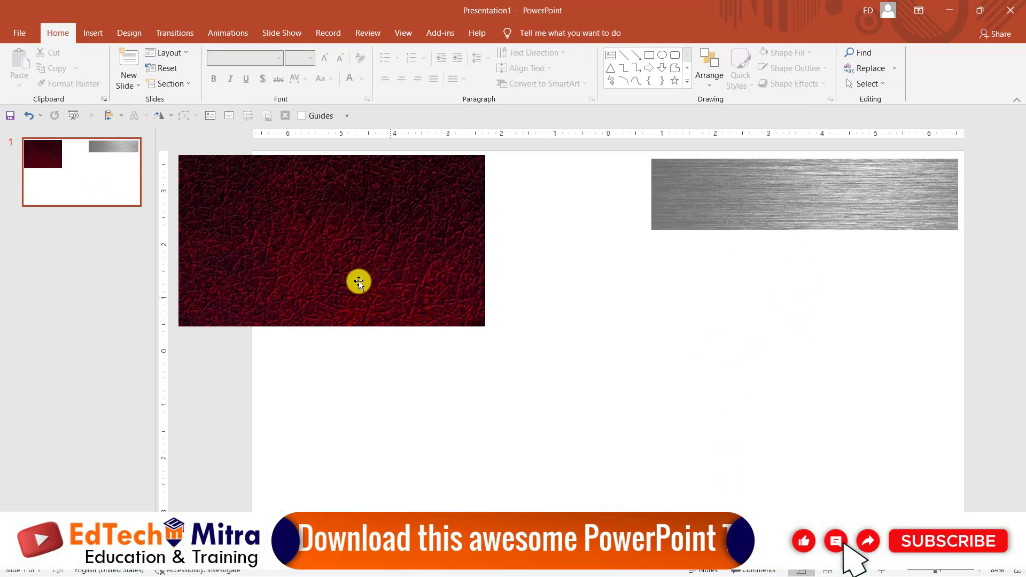
mouse_move(361, 275)
mouse_down()
mouse_move(724, 364)
mouse_move(846, 361)
mouse_up()
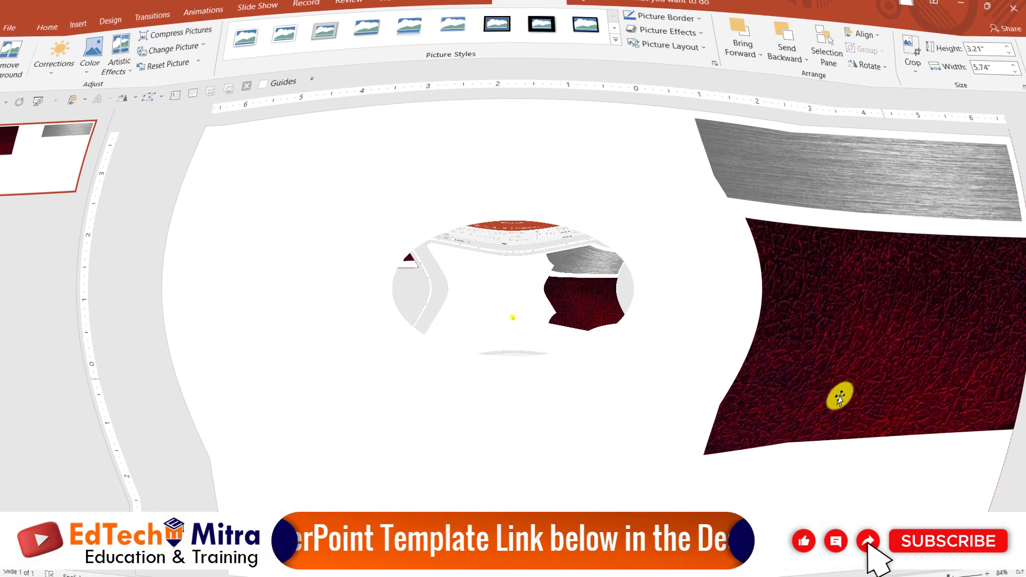
click(507, 401)
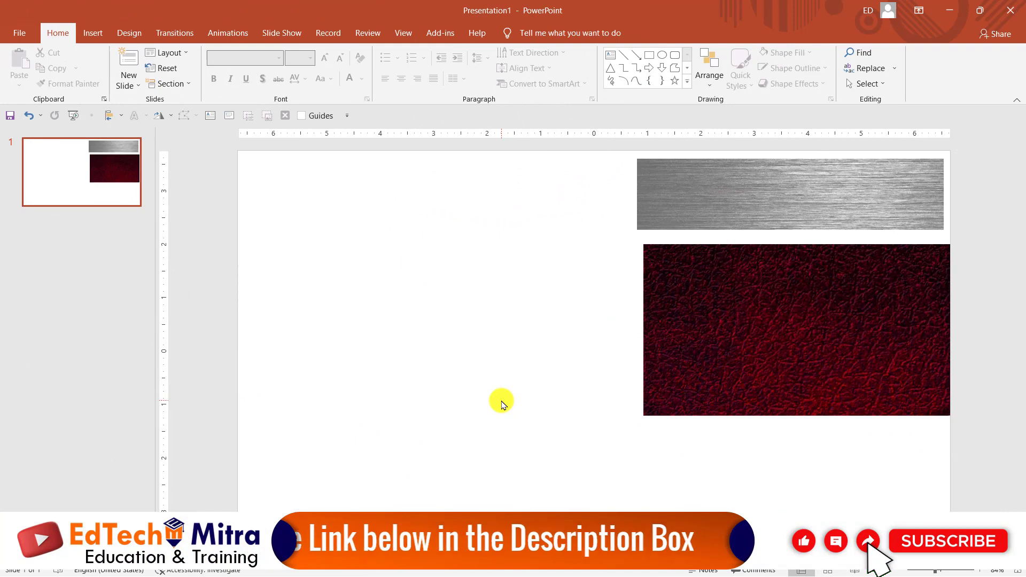
Draw a tall blue rectangle covering the slide's left side from top to bottom edge.
click(648, 55)
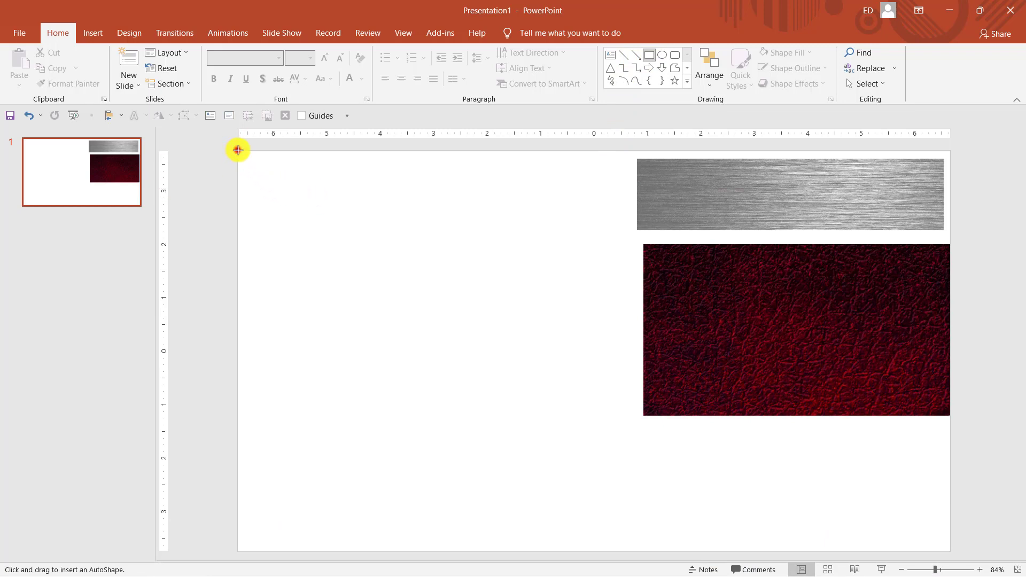
drag(237, 150, 546, 551)
click(617, 339)
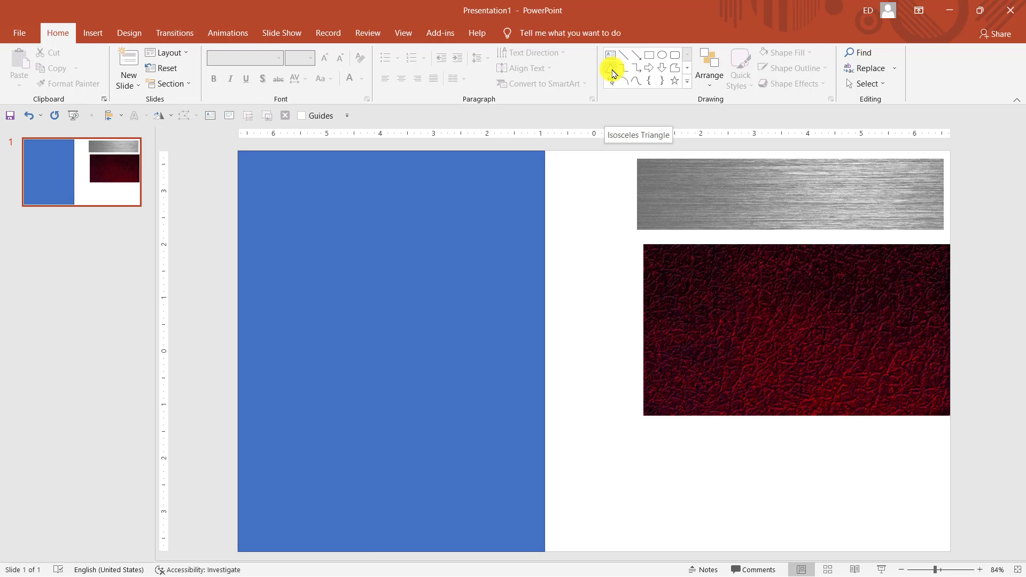
click(612, 70)
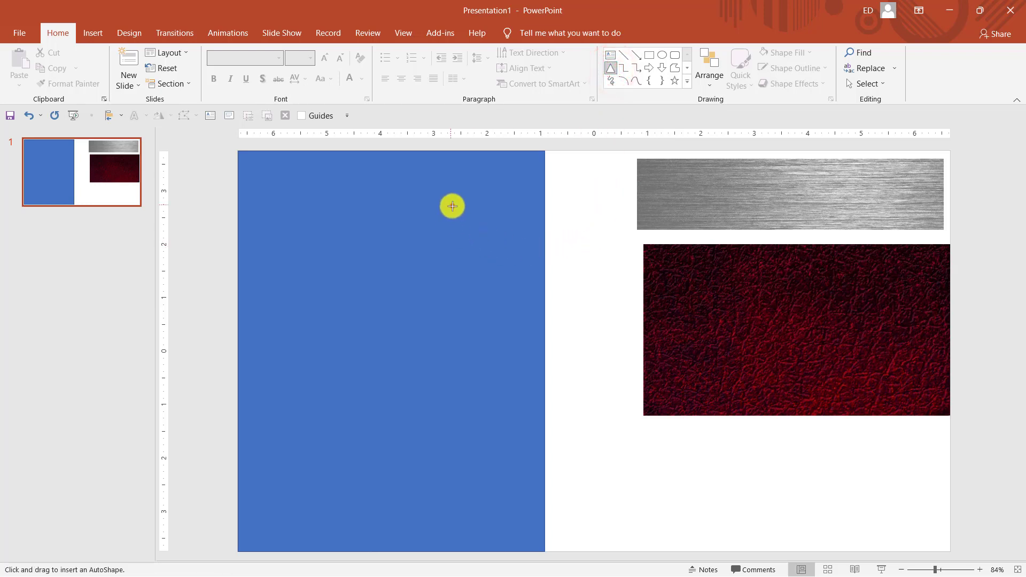
Draw an isosceles triangle 3.14 inches tall and move it onto the red picture.
drag(450, 205, 692, 453)
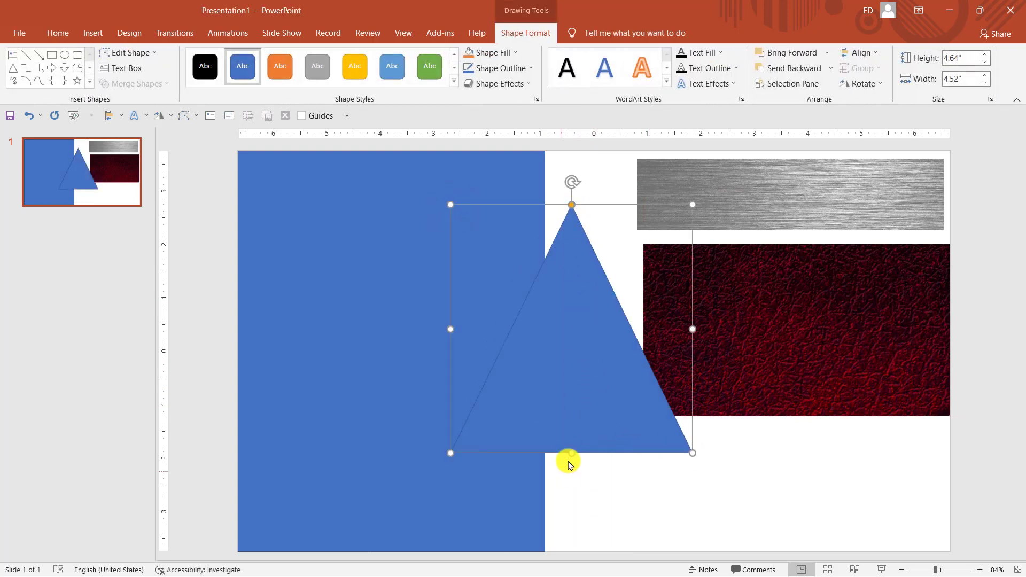
drag(571, 454, 571, 373)
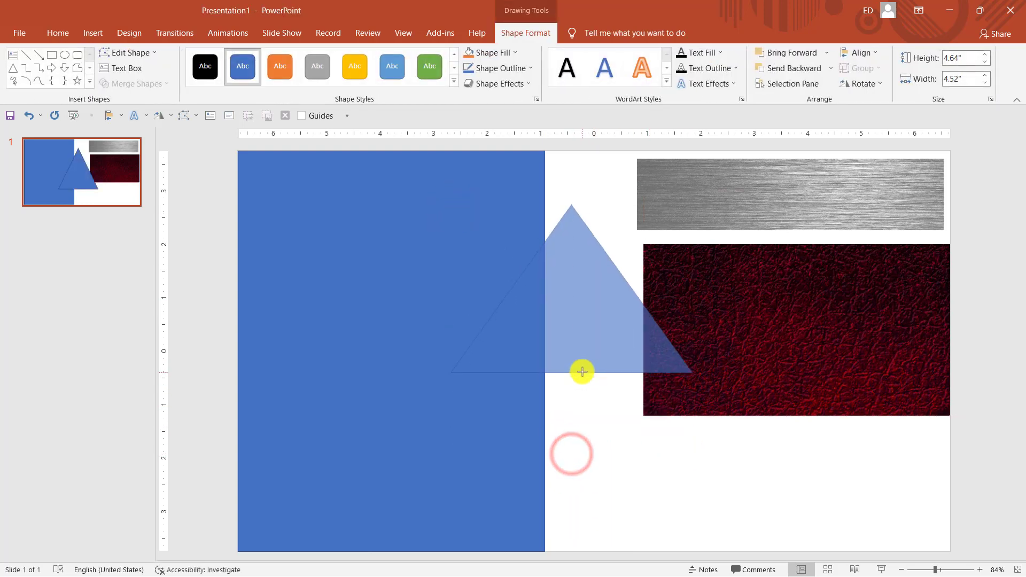
drag(590, 294, 691, 311)
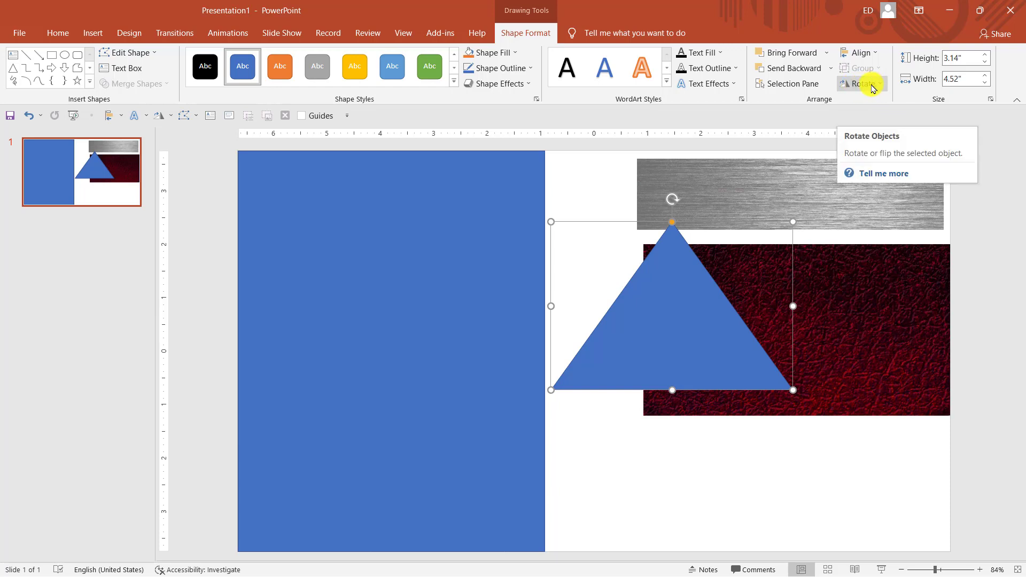
click(754, 476)
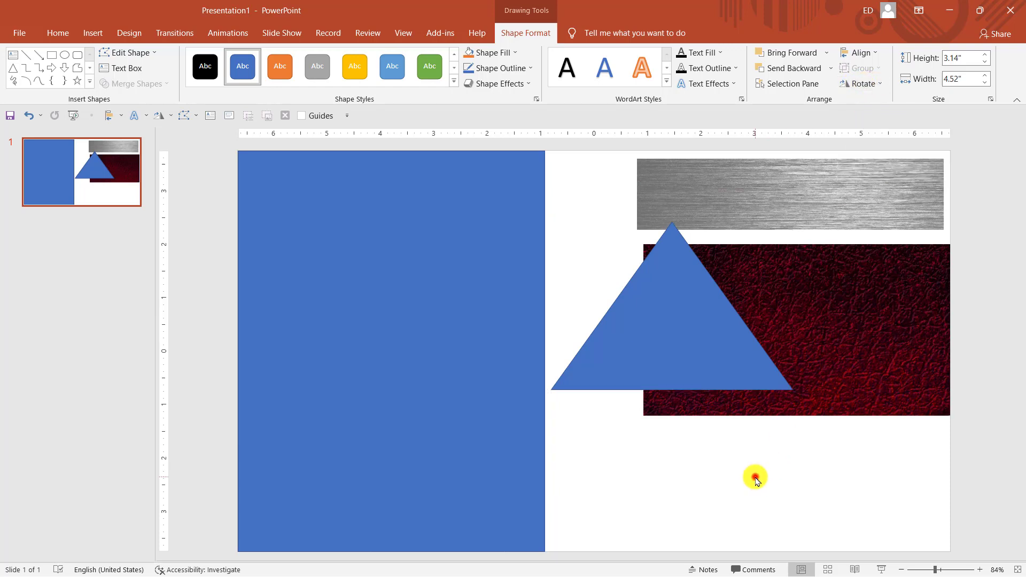
click(681, 321)
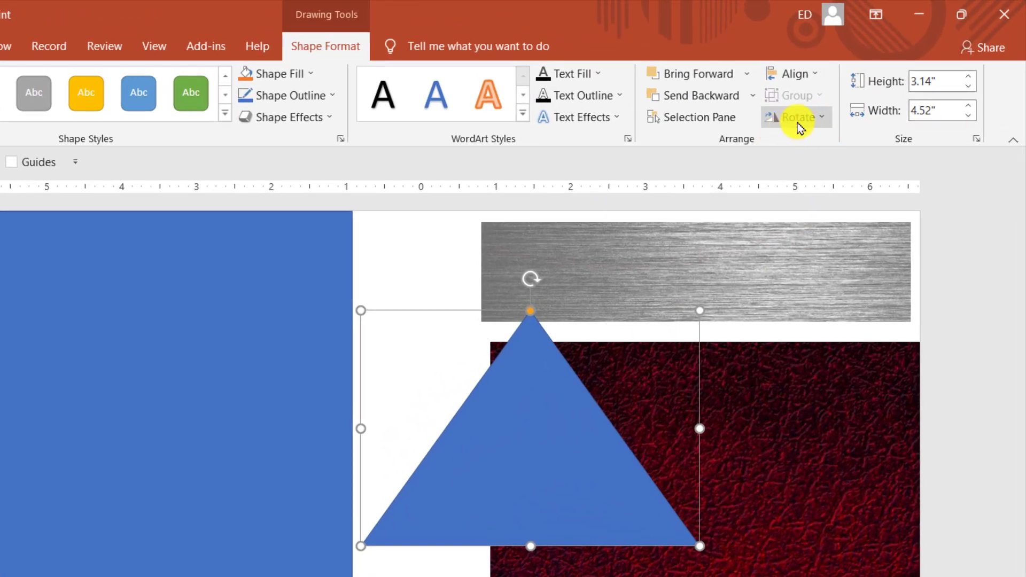
Rotate the triangle 90° right, butt it against the rectangle, and stretch it to the slide bottom.
click(798, 124)
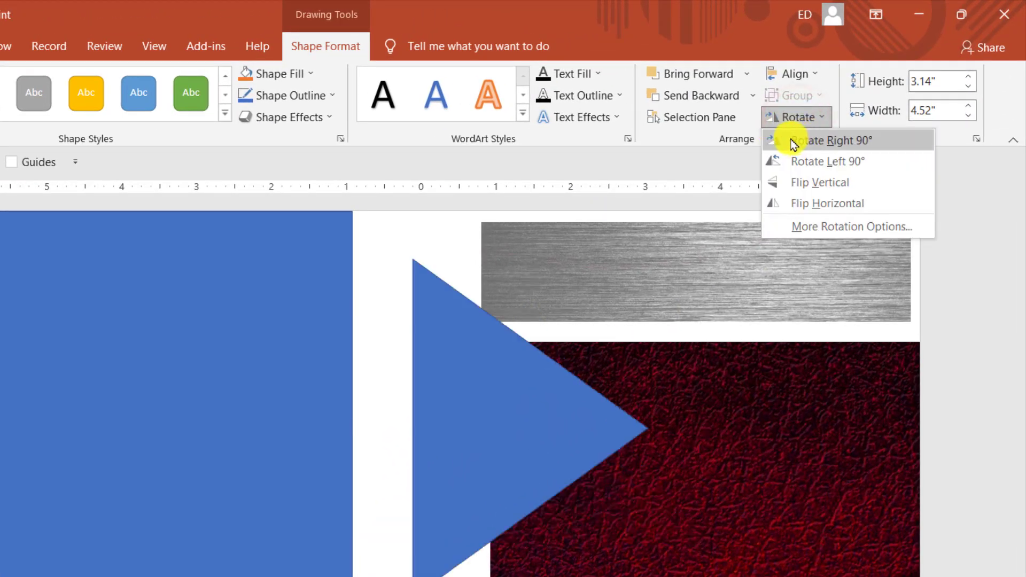
click(879, 141)
mouse_move(670, 316)
mouse_down()
mouse_move(632, 276)
mouse_move(625, 283)
mouse_up()
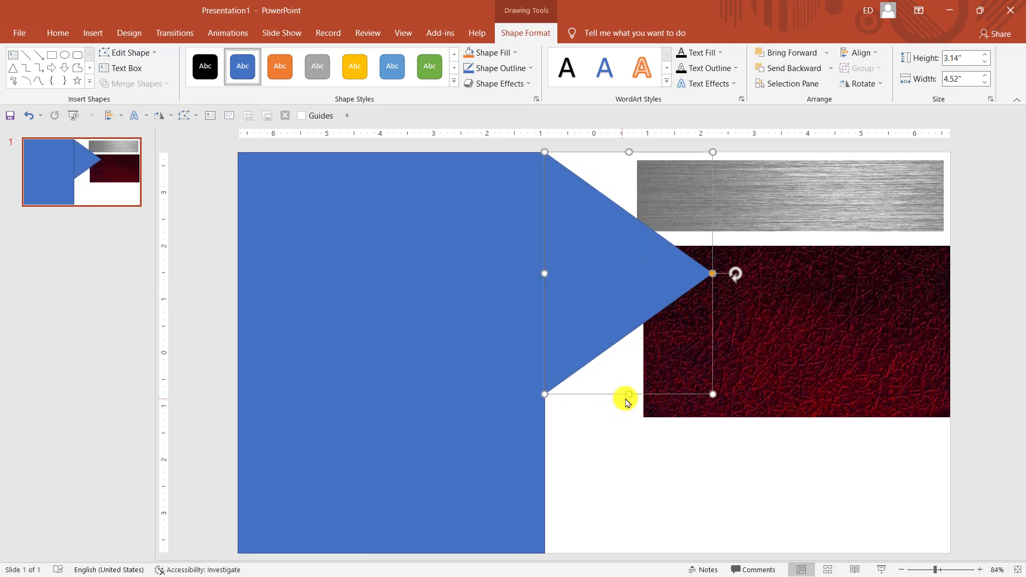
drag(632, 396, 639, 551)
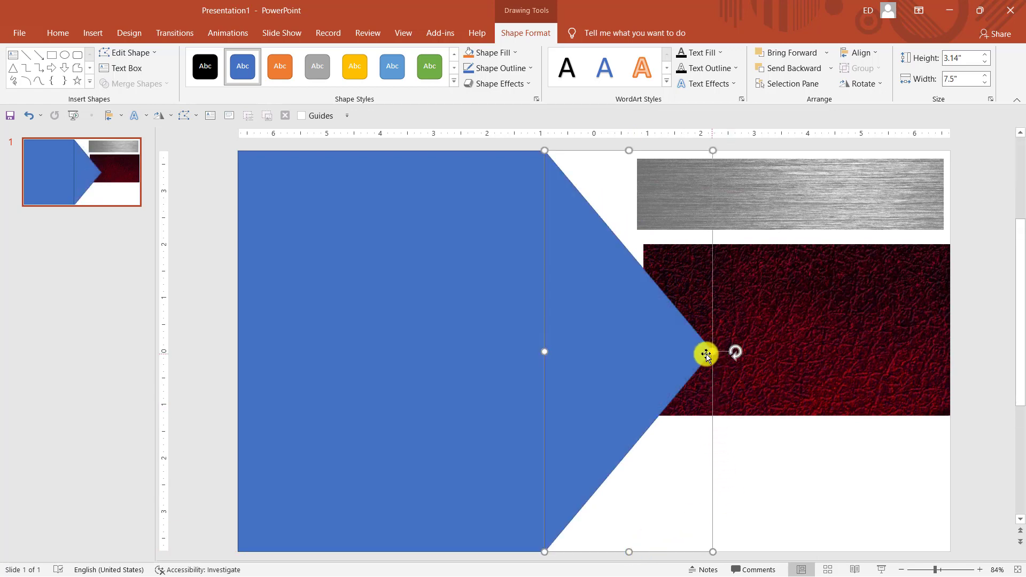
drag(706, 355, 712, 352)
Duplicate the triangle, move the copy right, and raise its point.
key(ctrl+d)
drag(613, 362, 787, 357)
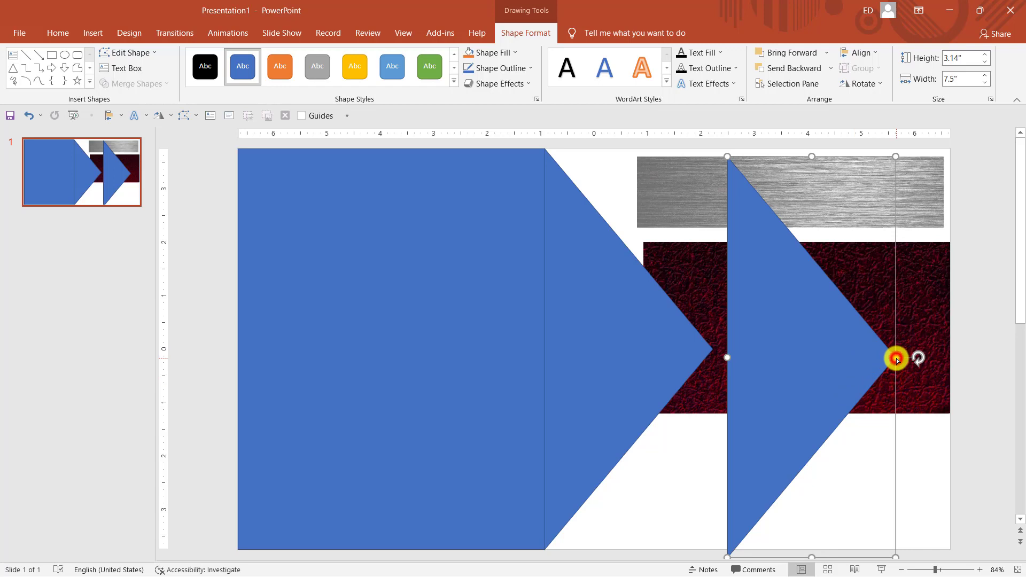
drag(897, 359, 897, 285)
click(879, 437)
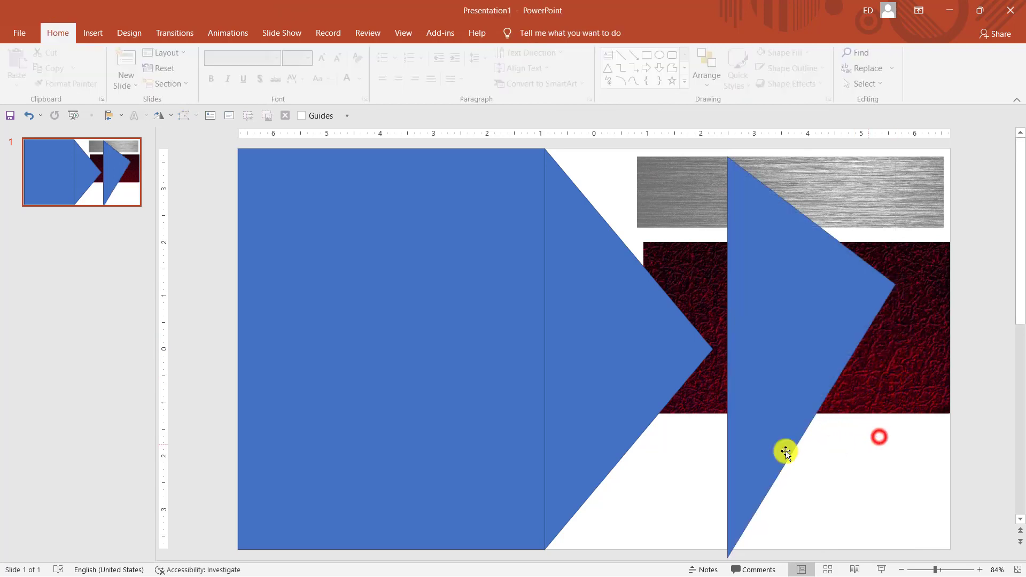
Adjust the first triangle's point, overlap the copy onto it, and select the rectangle with the first triangle.
click(632, 353)
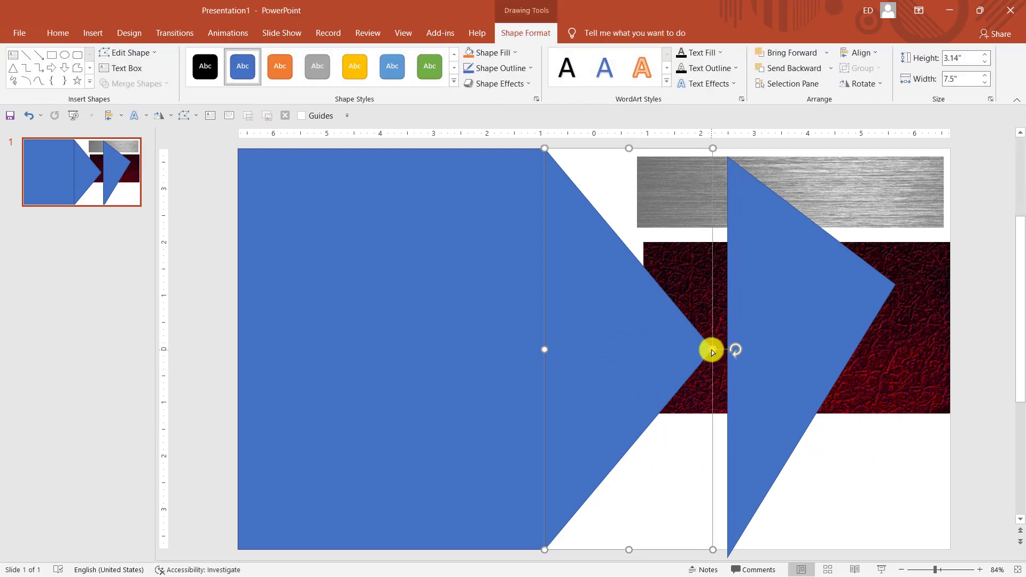
drag(711, 349, 715, 390)
click(884, 466)
drag(790, 332, 608, 323)
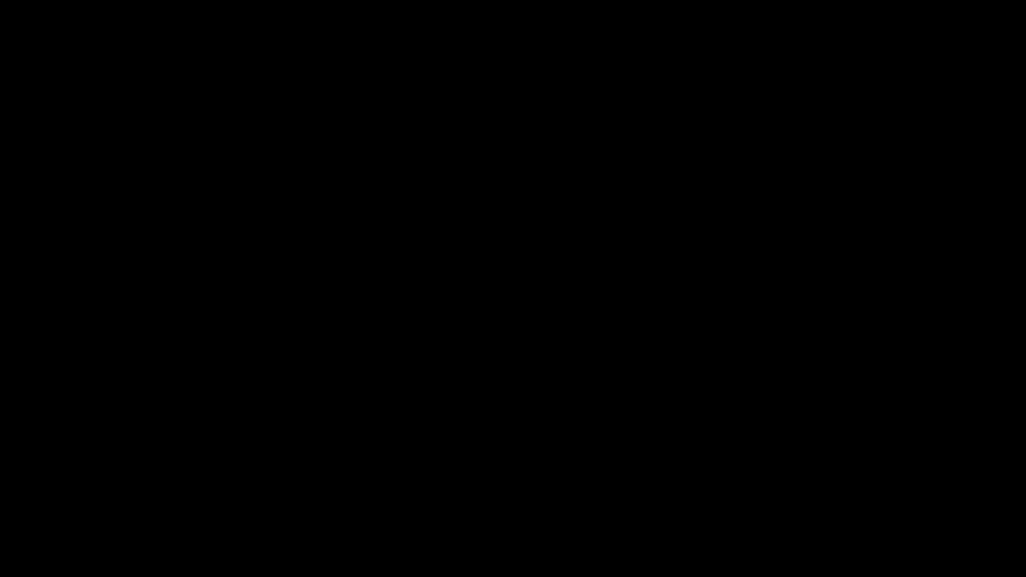
click(852, 455)
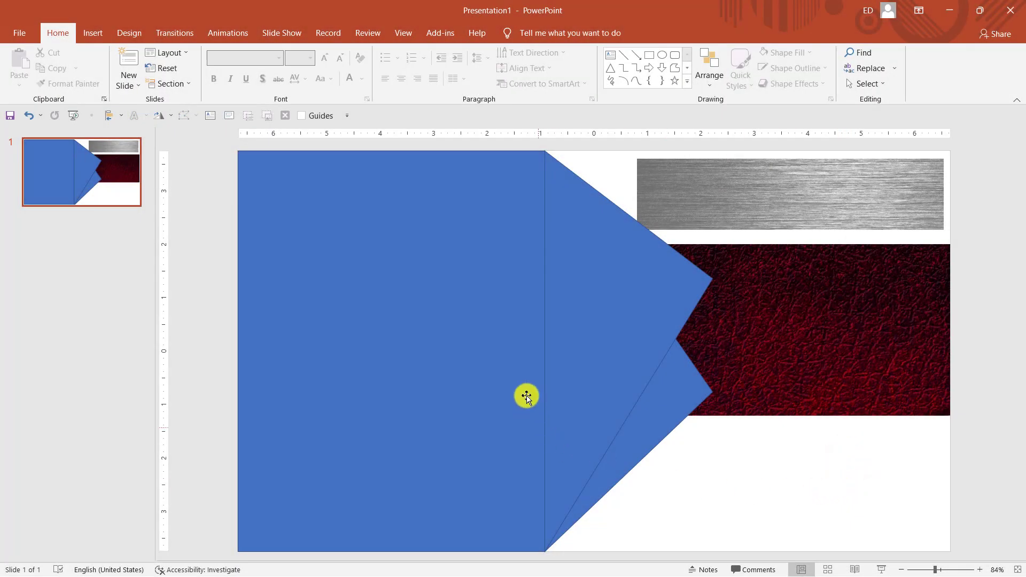
click(442, 369)
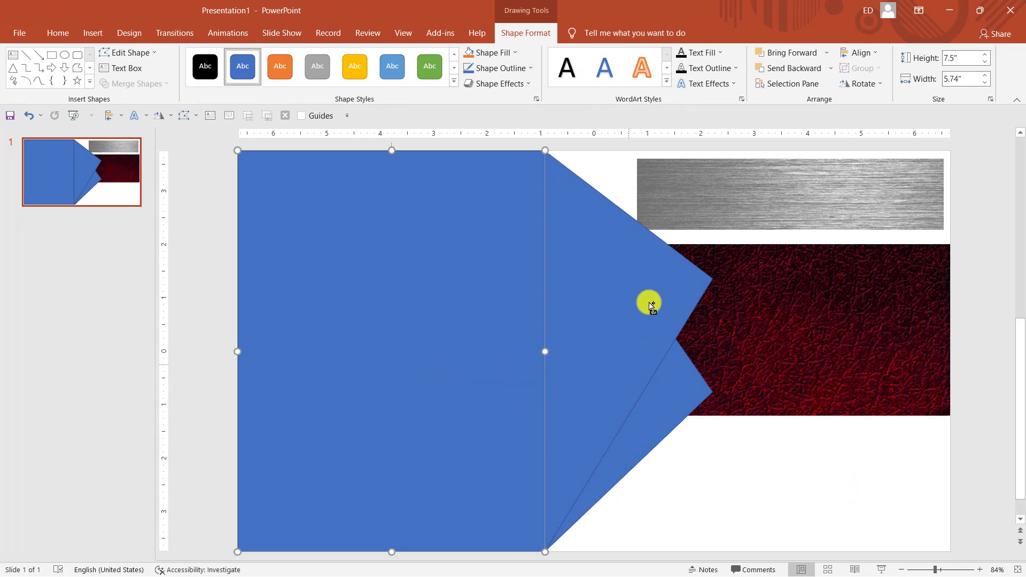
ctrl+click(610, 293)
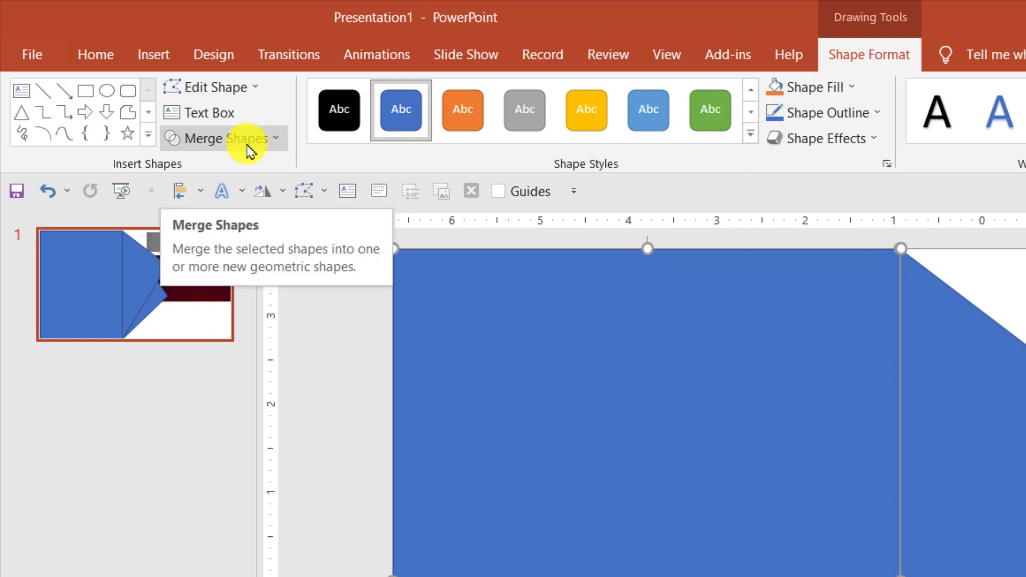
Union the rectangle and triangle into one arrow shape and move the loose triangle onto its point.
click(248, 150)
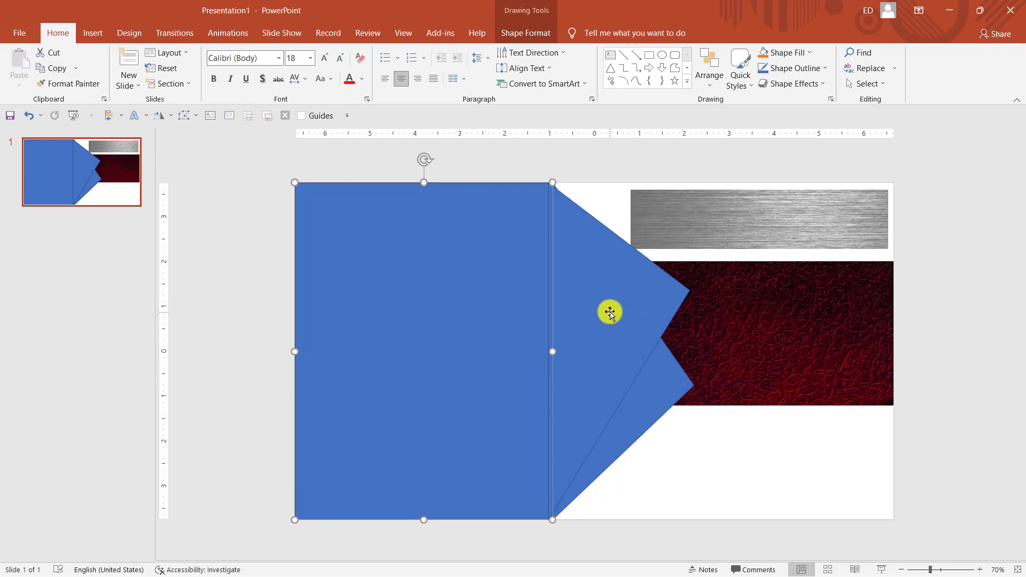
click(606, 309)
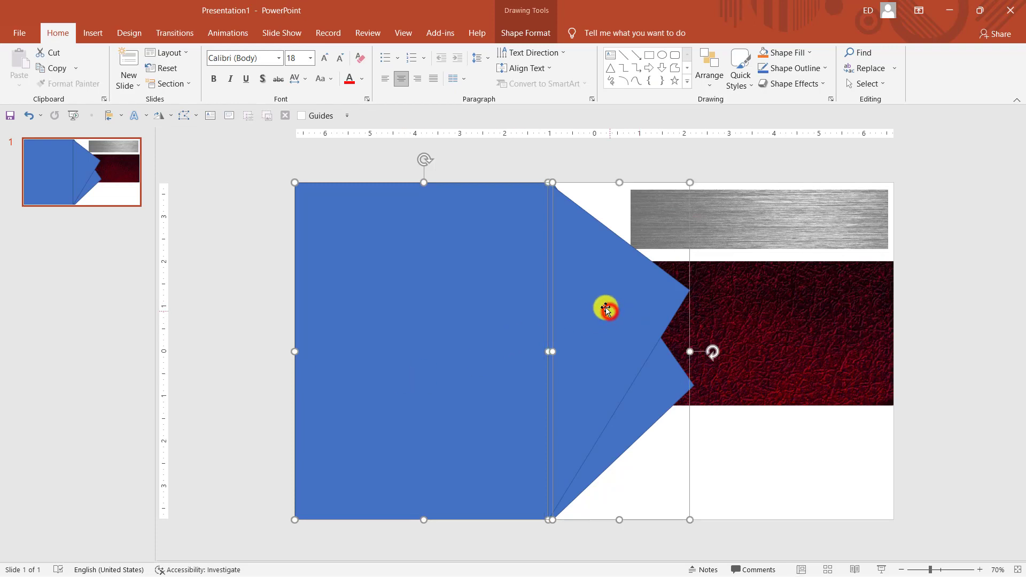
click(526, 32)
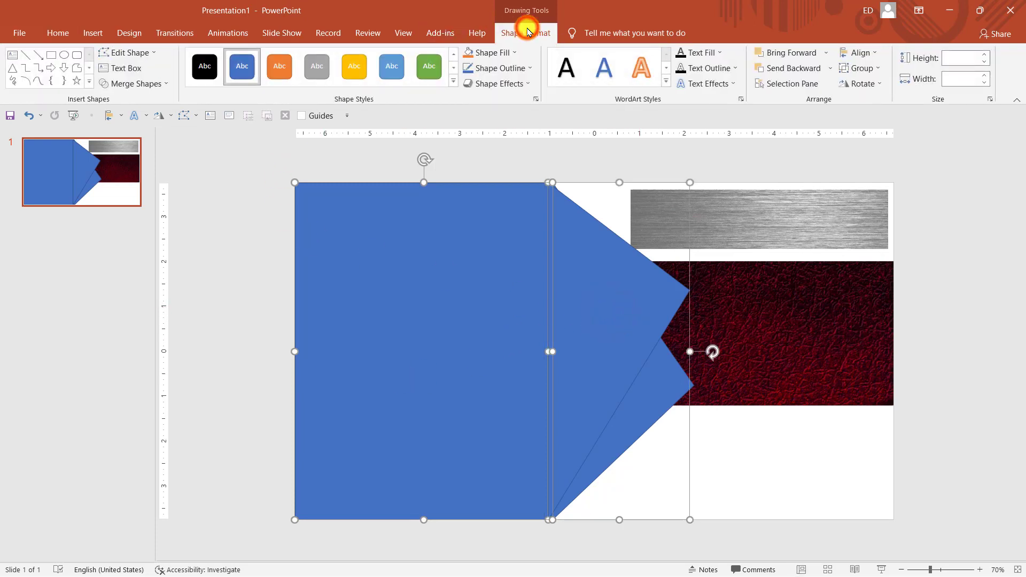
click(149, 85)
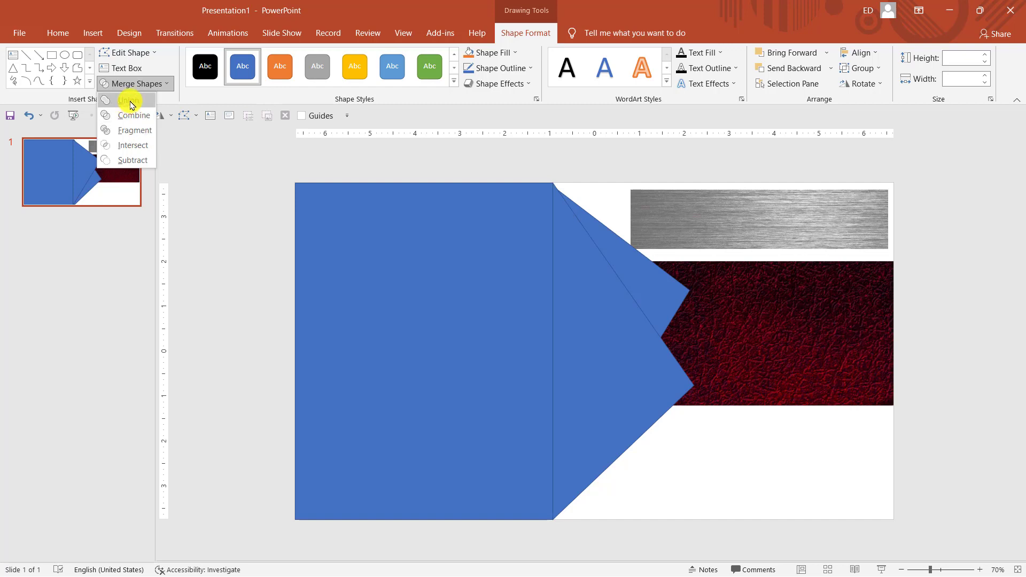
click(129, 99)
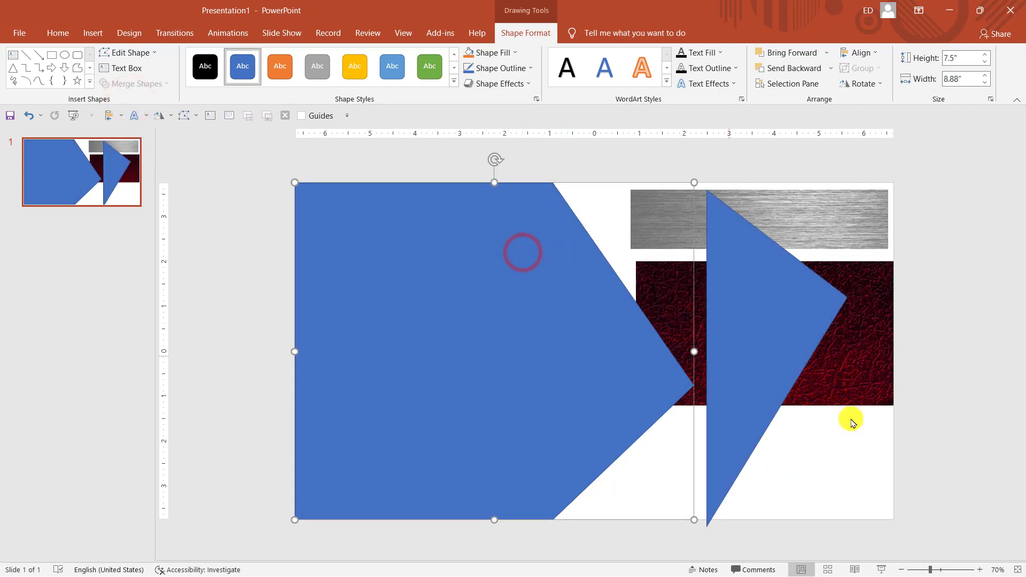
click(848, 447)
click(789, 326)
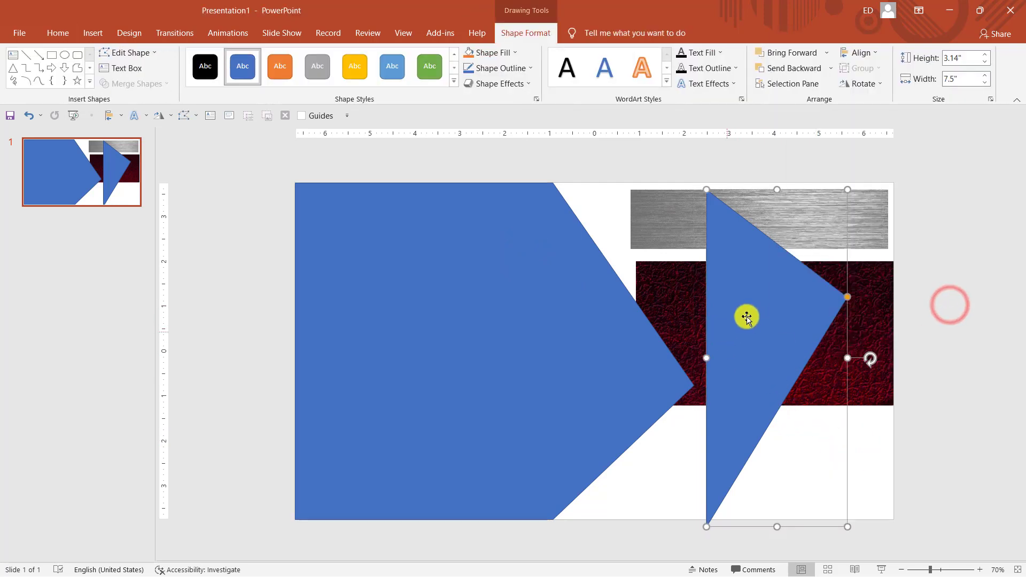
drag(760, 319, 606, 311)
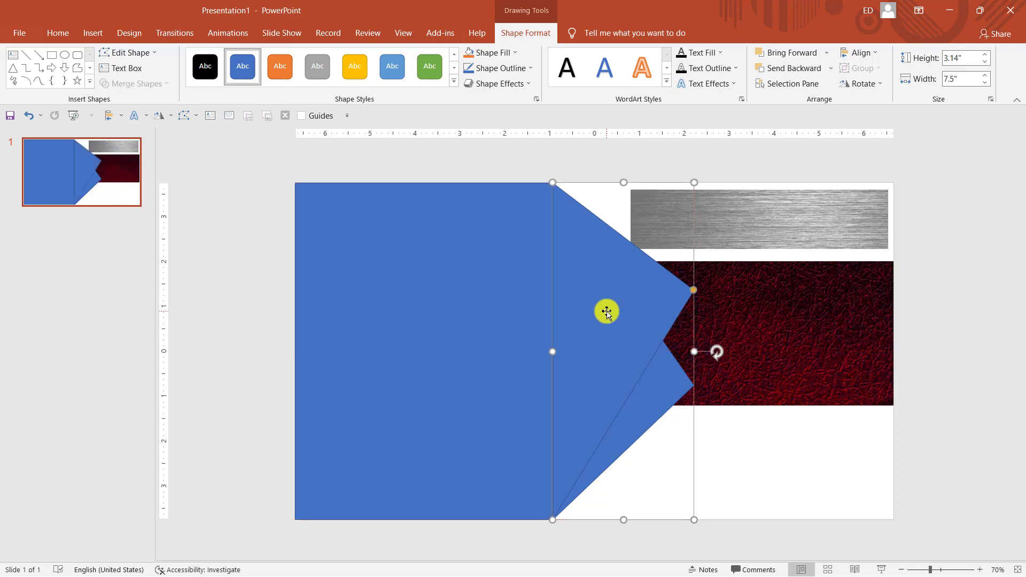
Send the triangle to the back and shift the red leather picture and metal strip right.
right_click(606, 311)
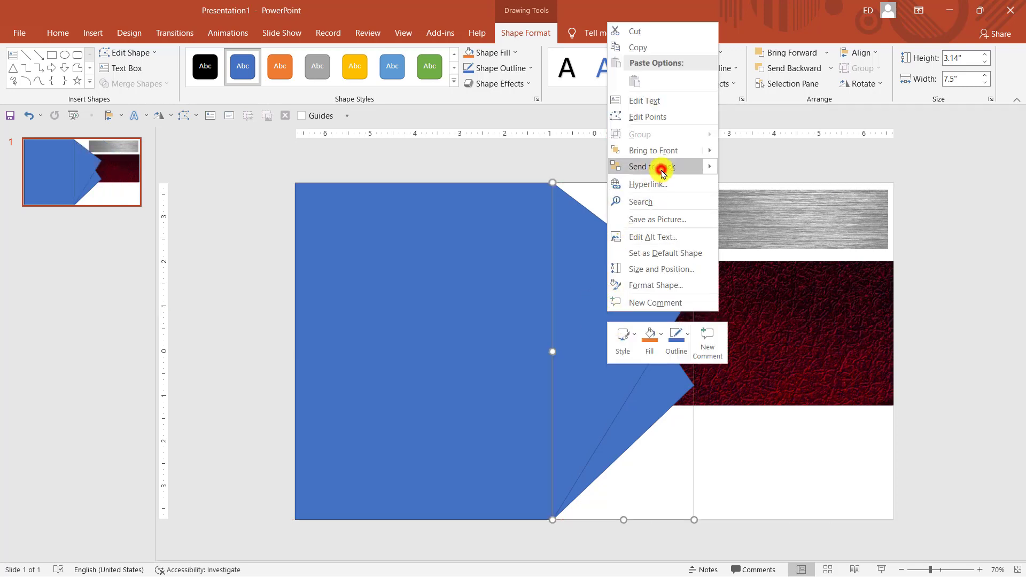
click(661, 170)
drag(801, 351, 953, 343)
drag(739, 240, 817, 233)
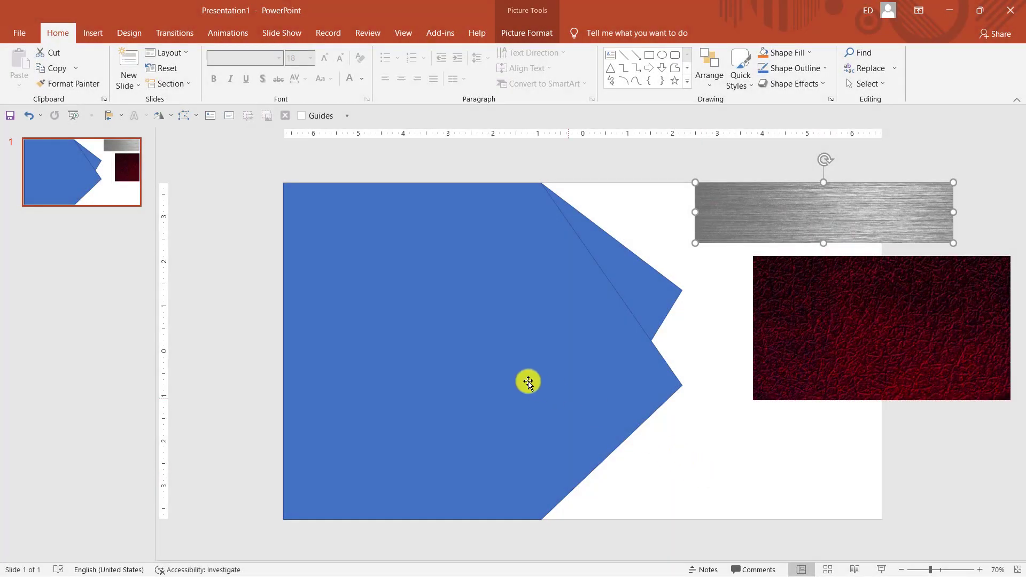
Narrow both blue shapes and tuck the triangle against the pentagon's point.
click(648, 294)
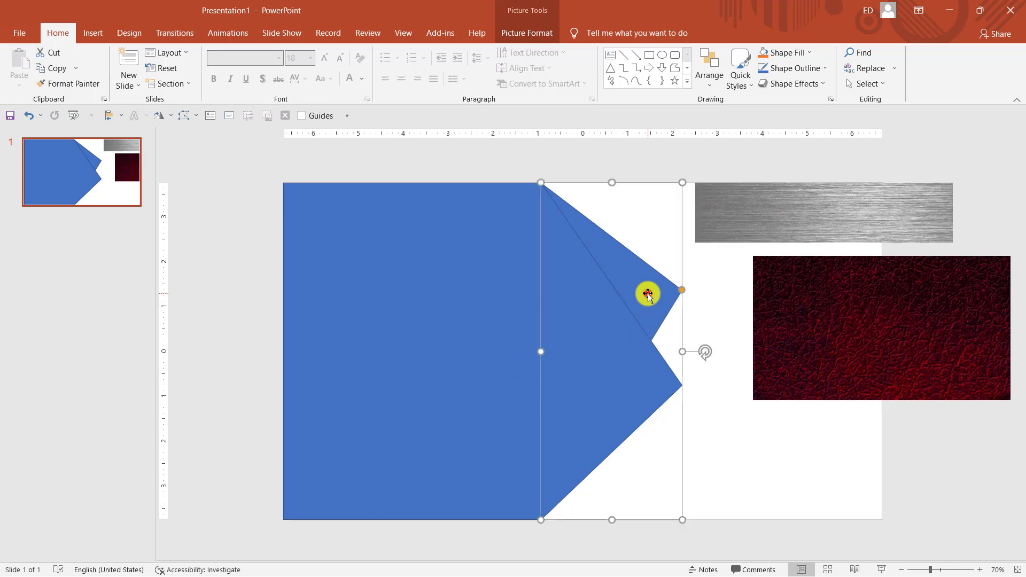
shift+click(473, 360)
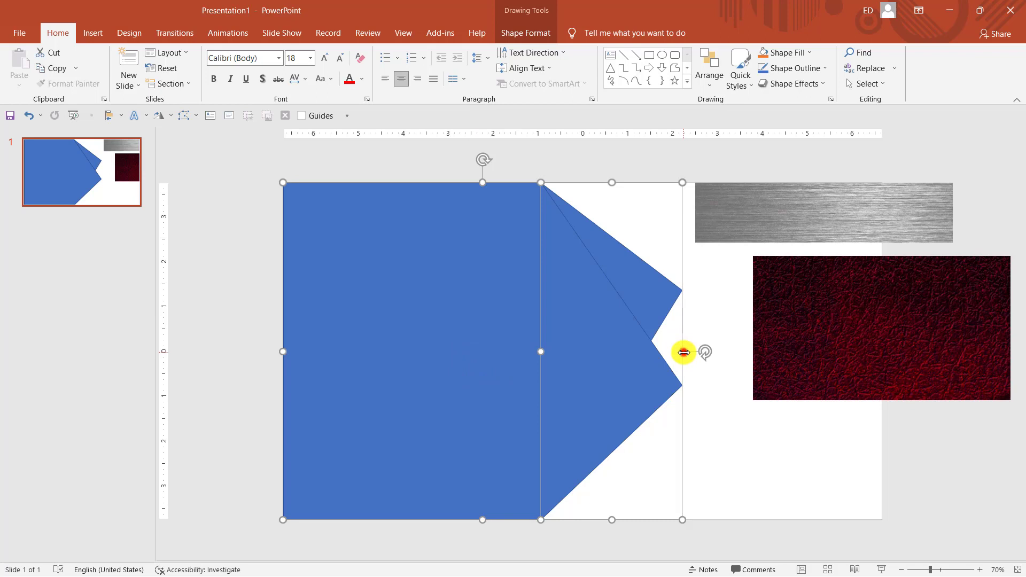
mouse_move(683, 352)
mouse_down()
mouse_move(657, 352)
mouse_move(662, 362)
mouse_up()
click(714, 395)
drag(628, 320, 589, 318)
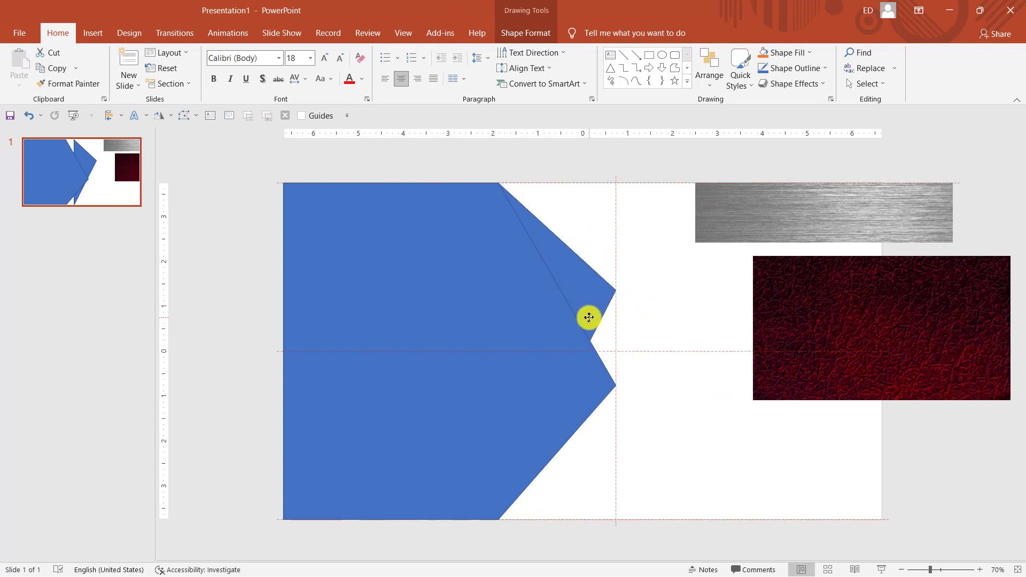
click(665, 320)
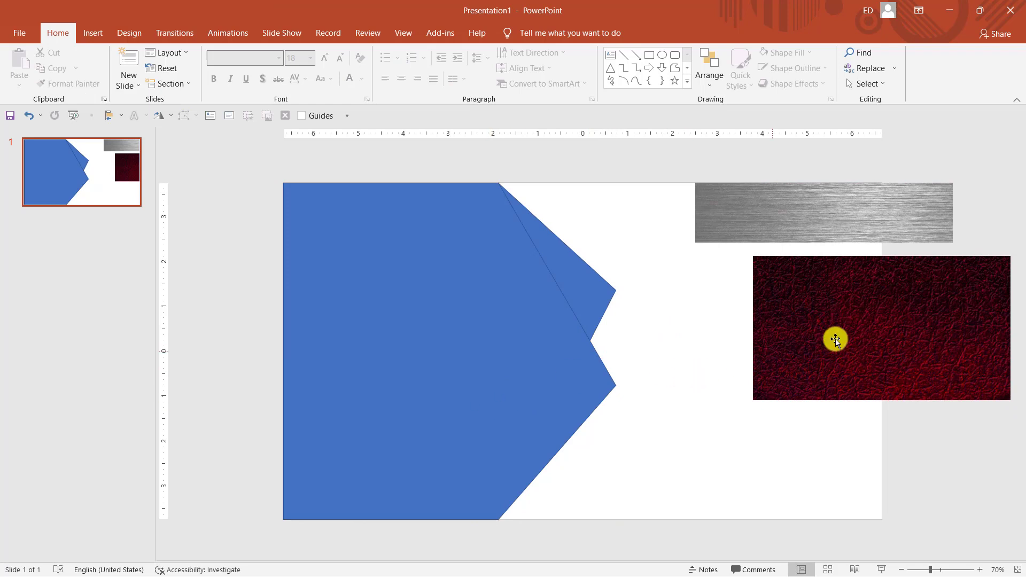
click(817, 333)
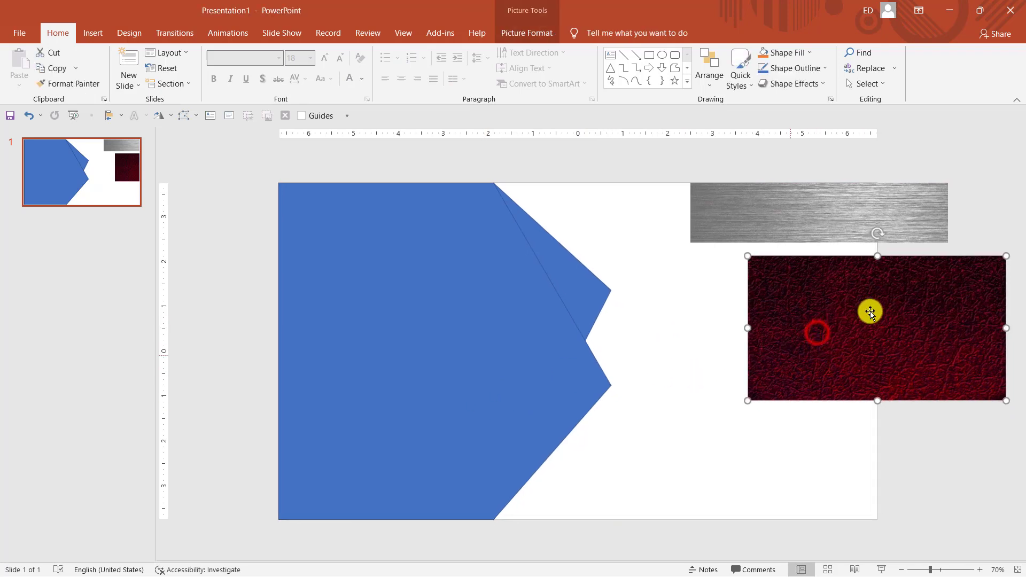
Copy the red leather texture picture.
right_click(821, 320)
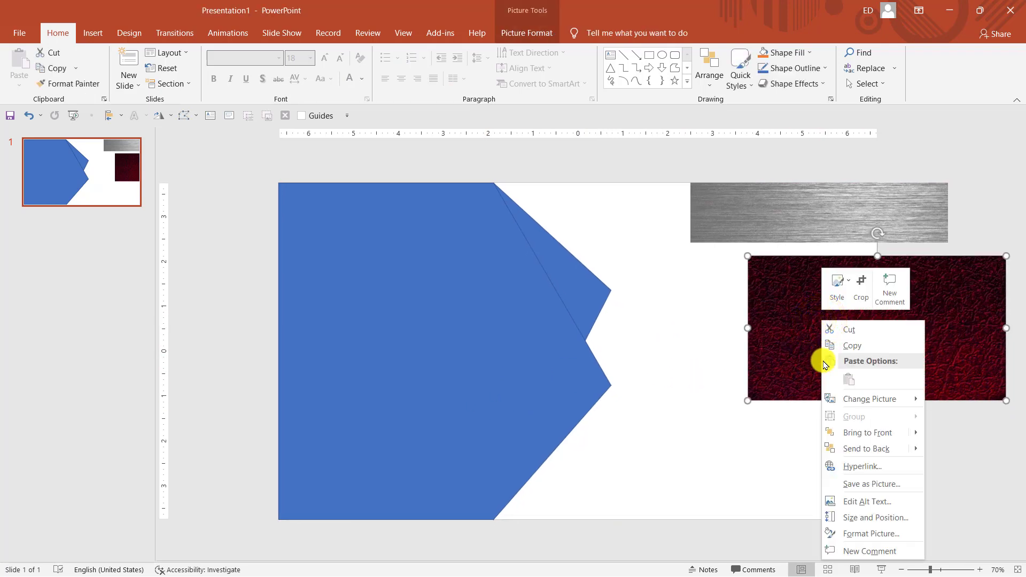
click(855, 346)
click(710, 399)
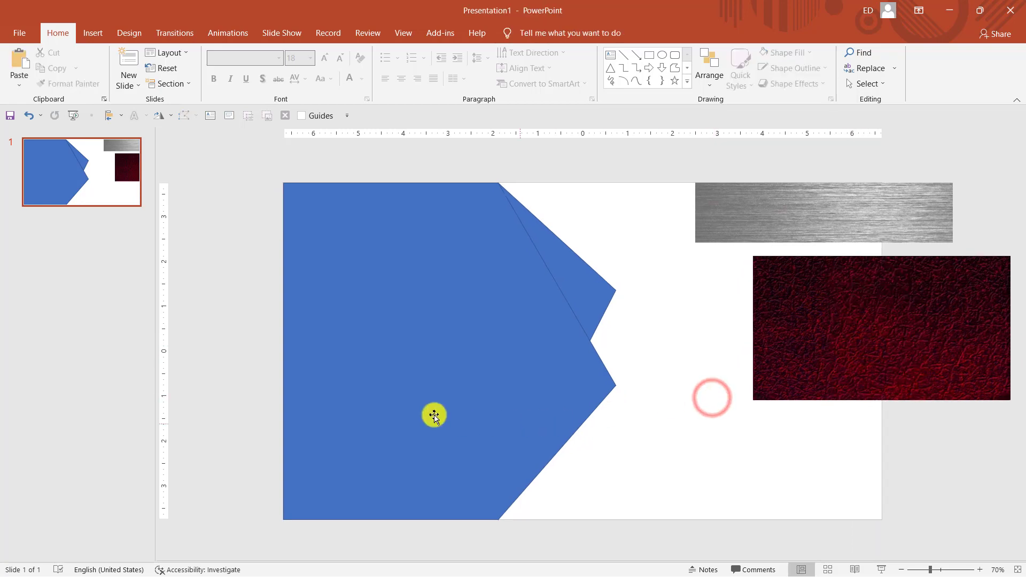
Give the large blue pentagon a picture fill from the clipboard's leather image.
click(379, 333)
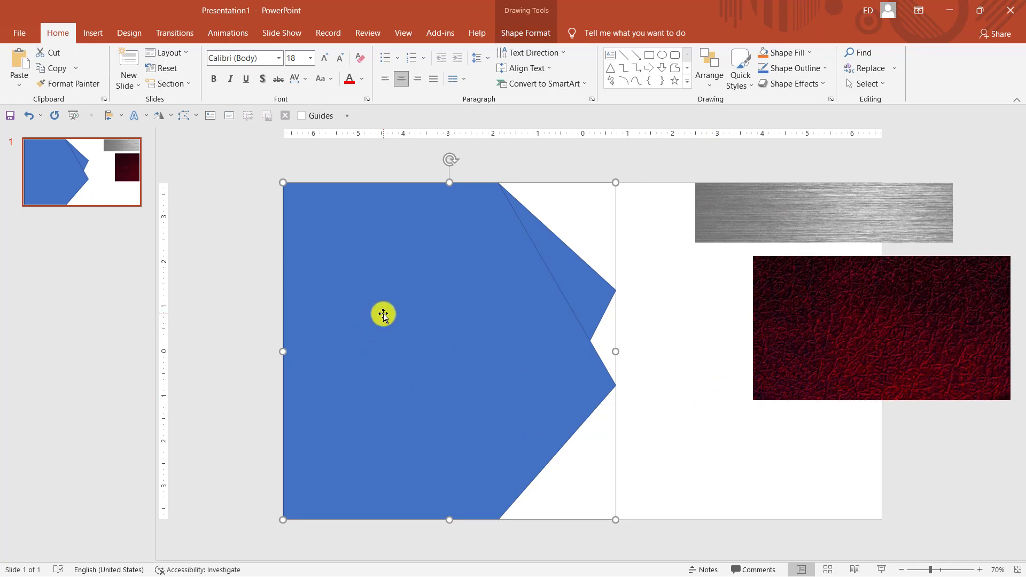
right_click(383, 316)
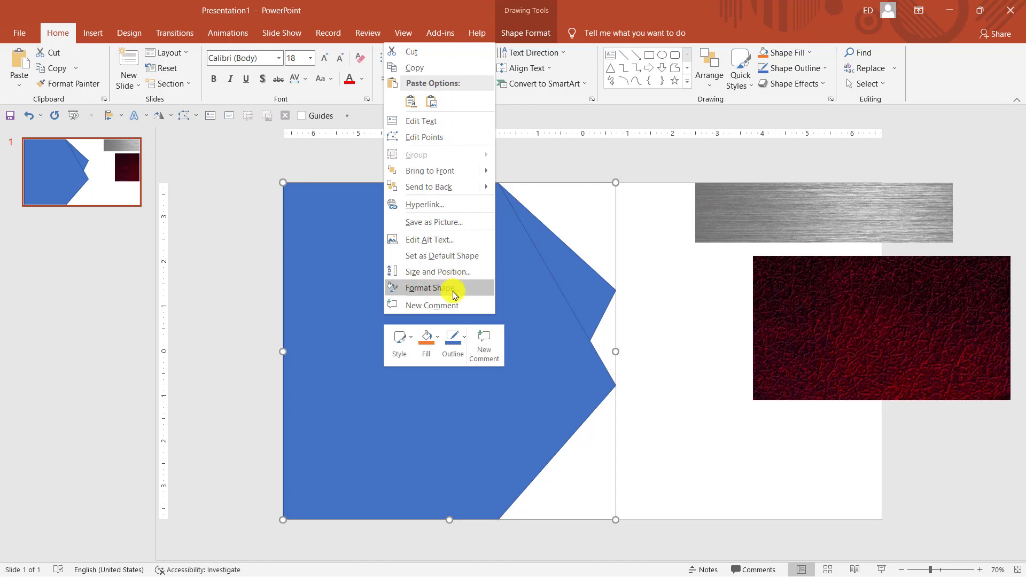
click(453, 295)
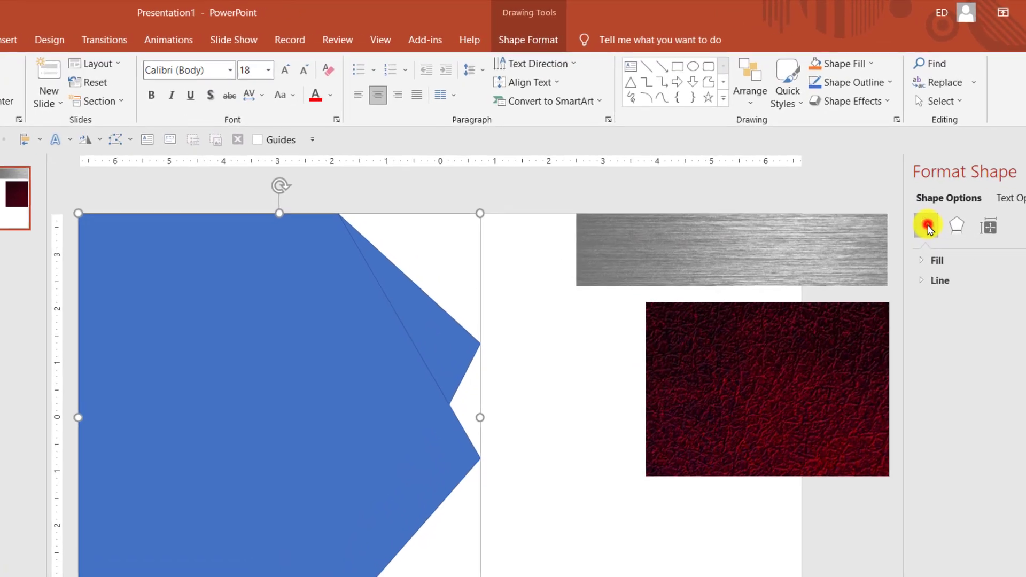
click(856, 188)
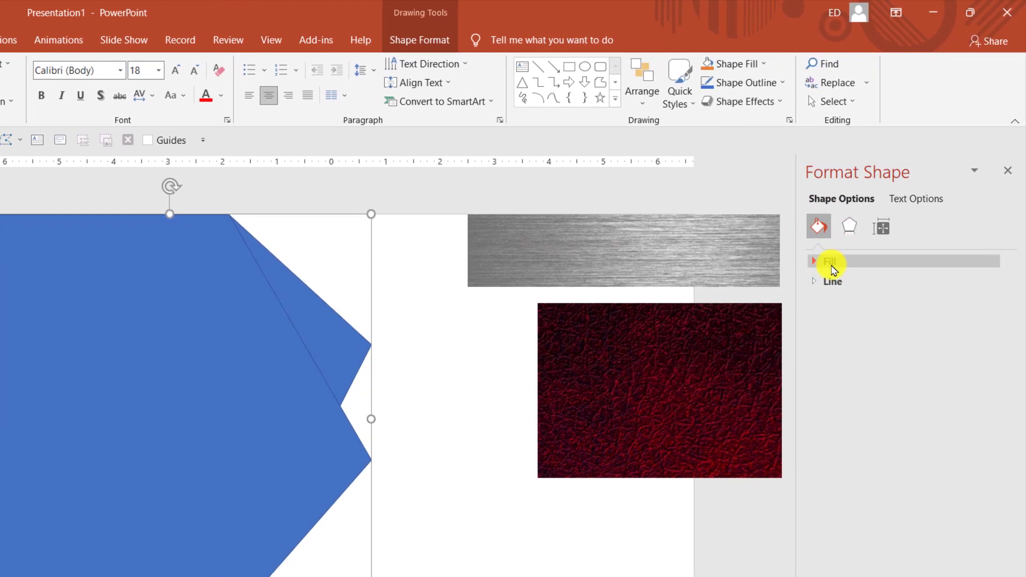
click(846, 262)
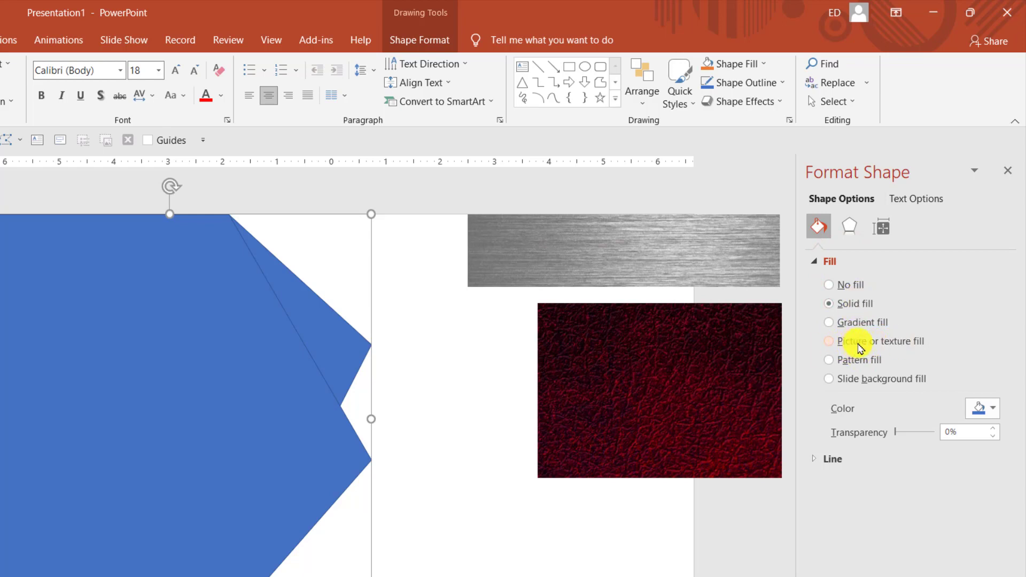
click(874, 342)
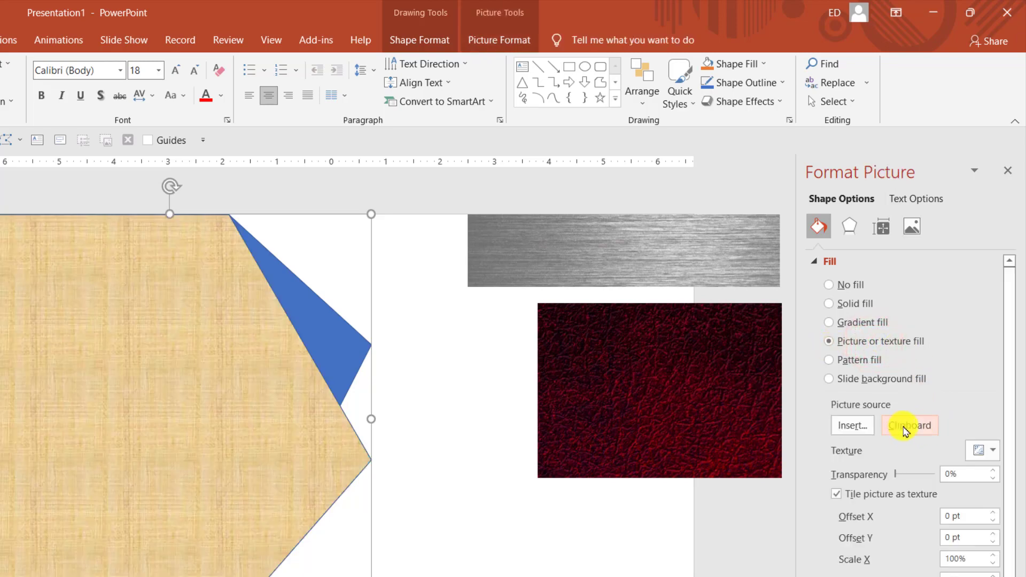
click(914, 426)
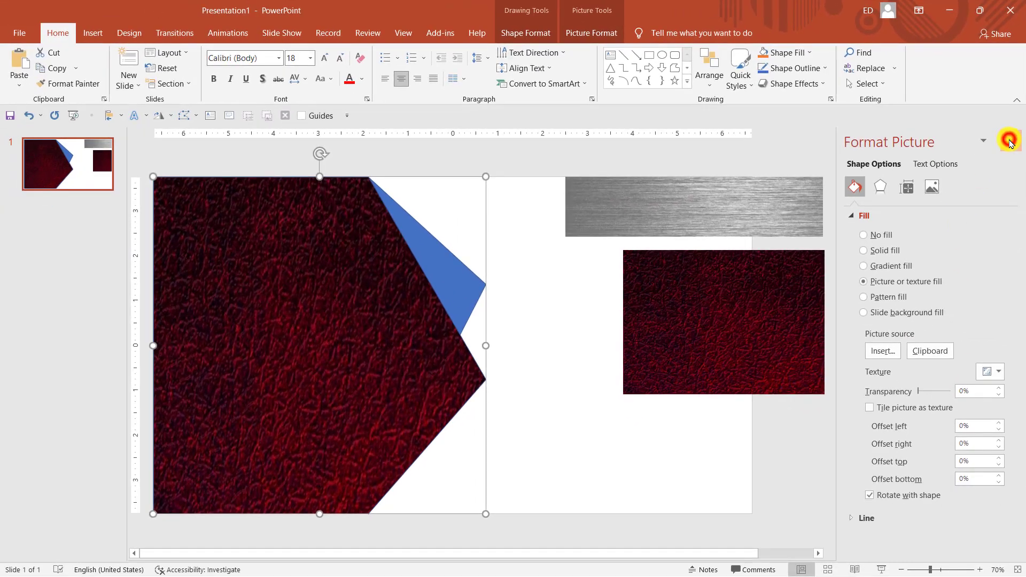
click(1009, 141)
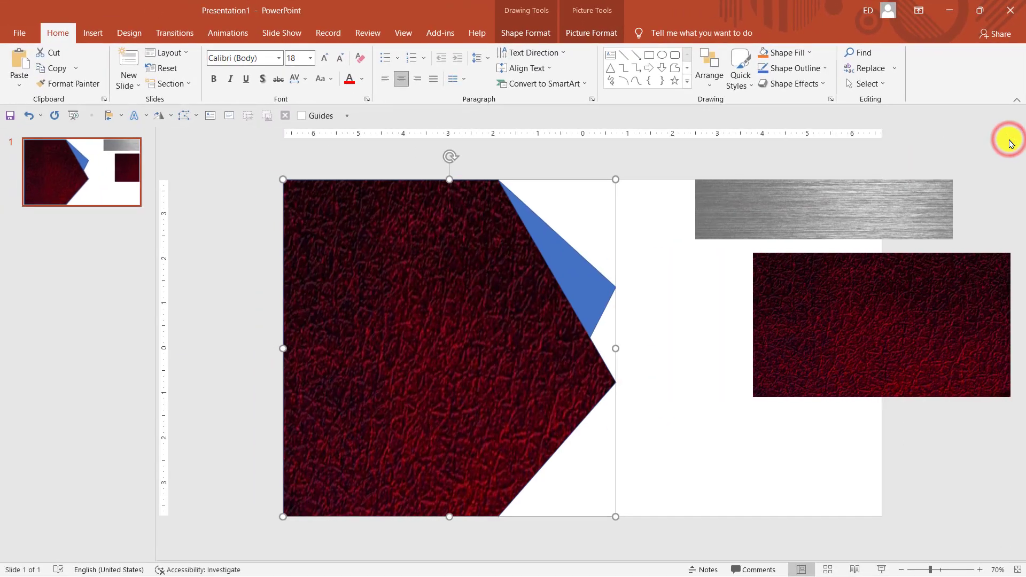
click(717, 456)
click(835, 350)
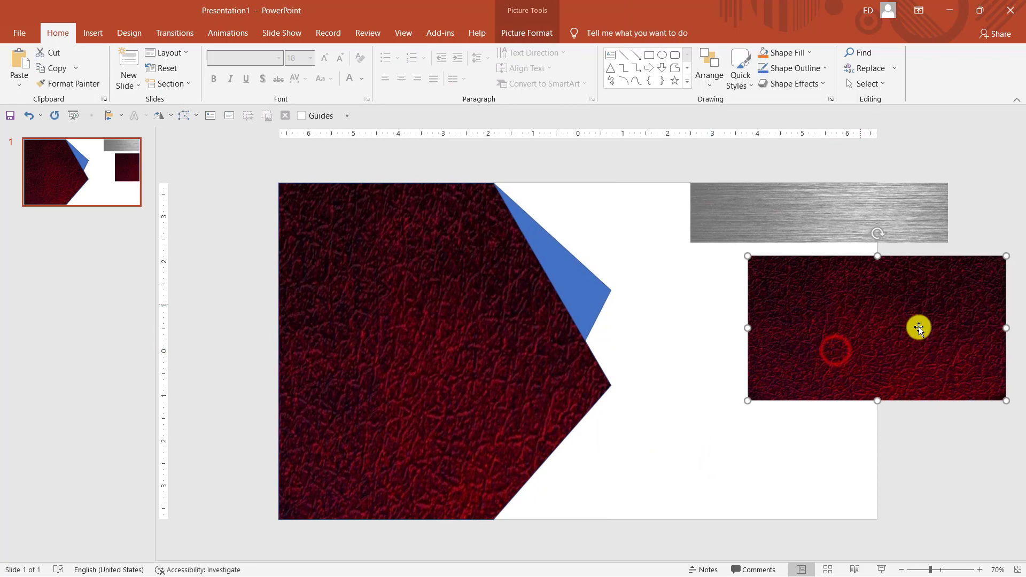
Set the leather pentagon's shape outline to No Outline.
click(474, 346)
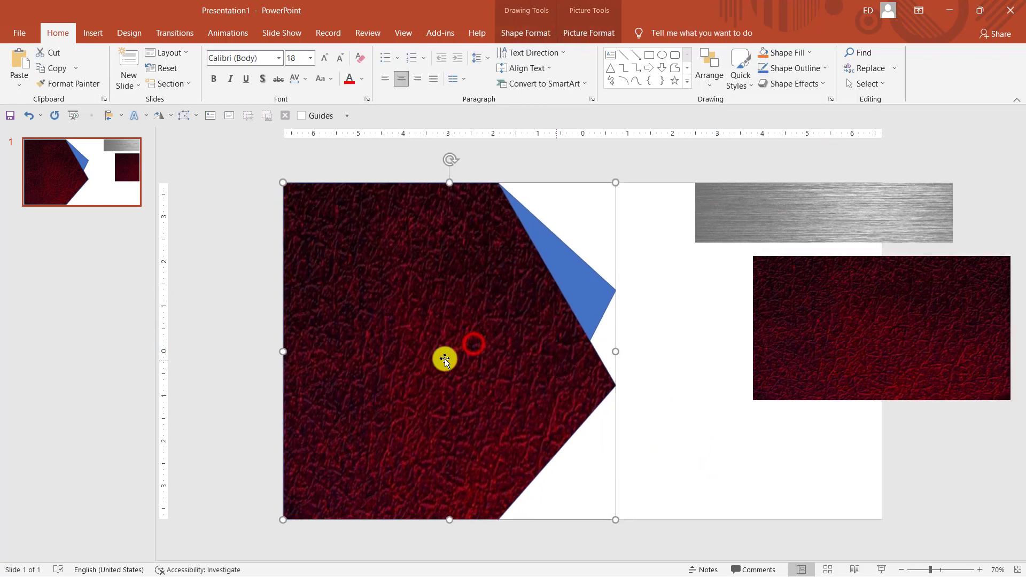
click(526, 34)
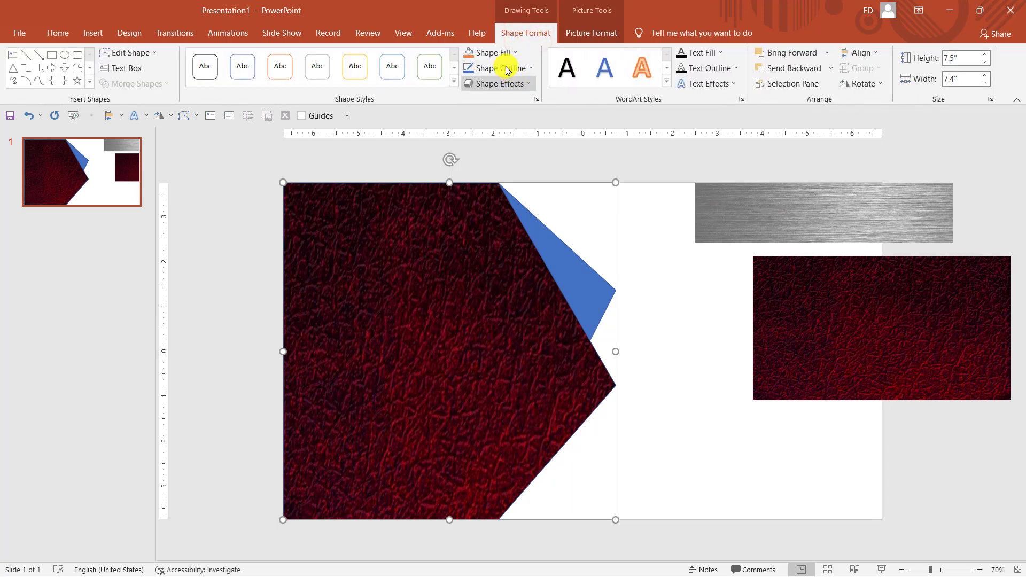
click(493, 68)
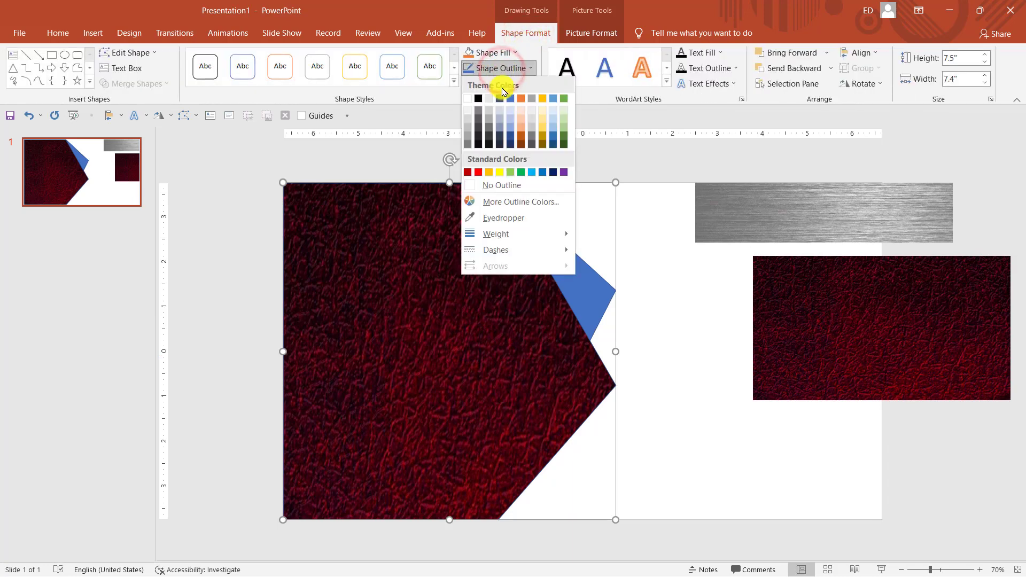
click(506, 186)
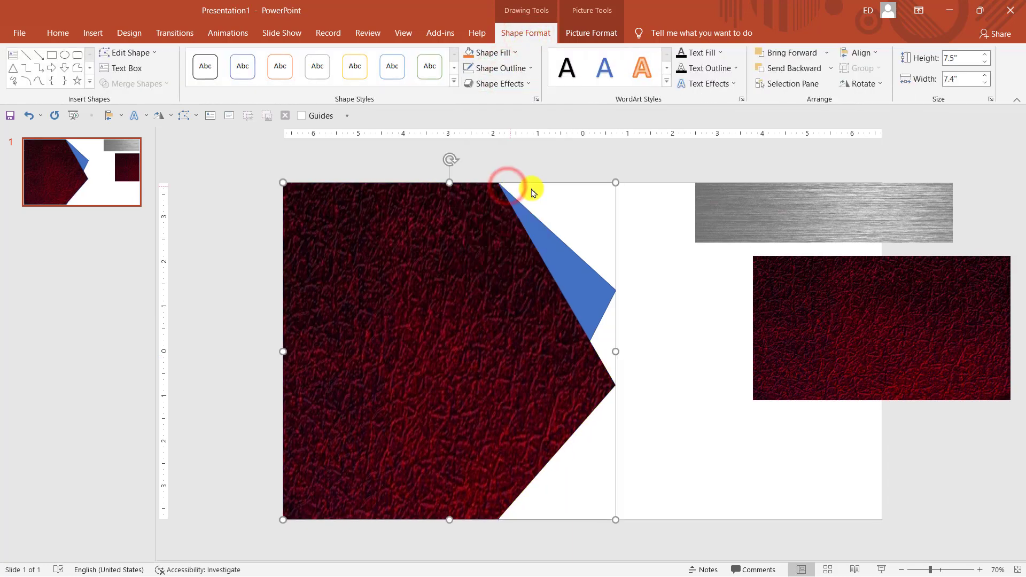
Apply an outer Offset: Right shadow to the leather pentagon.
click(494, 88)
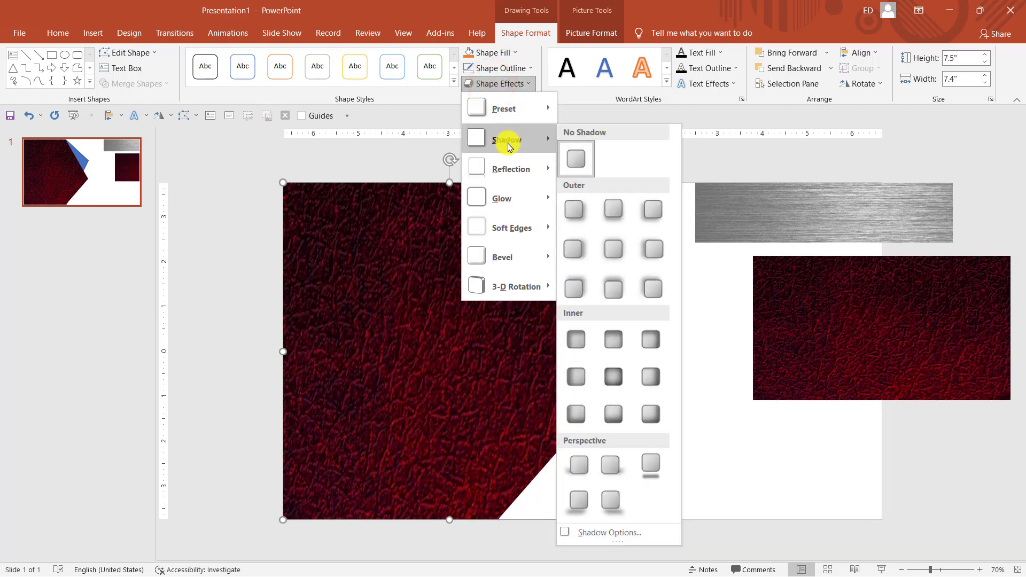
mouse_move(507, 140)
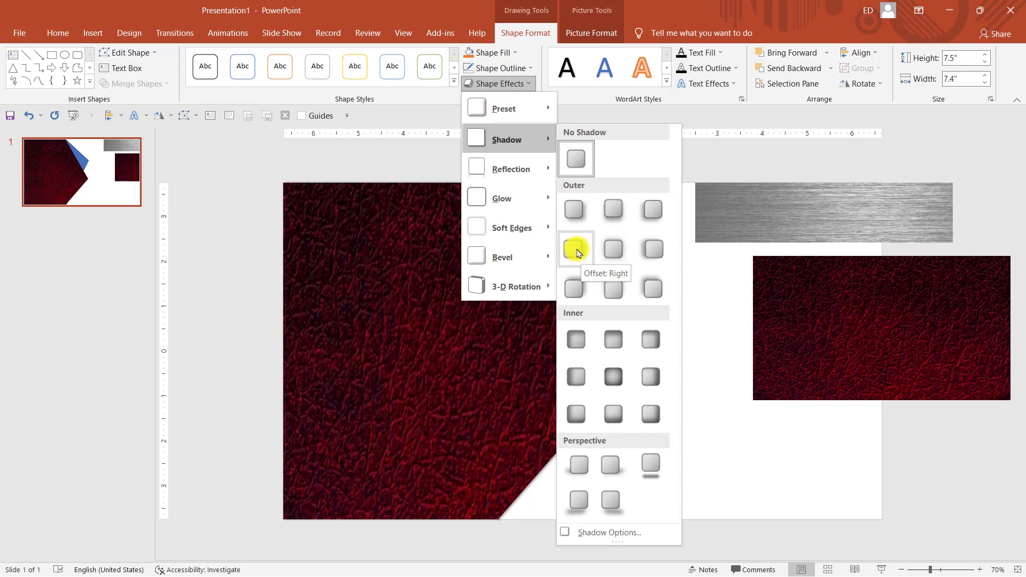
click(575, 250)
click(687, 327)
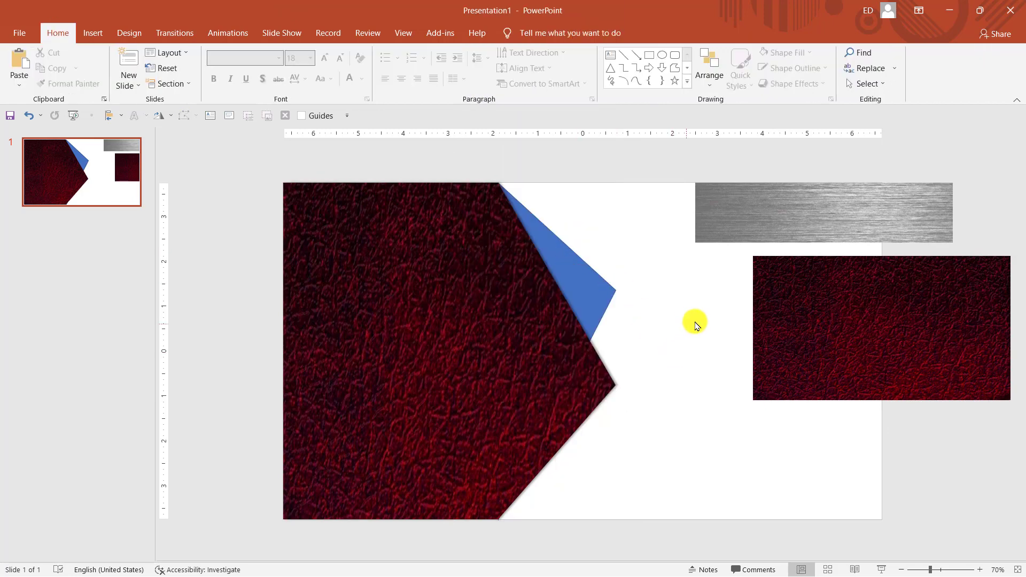
click(664, 295)
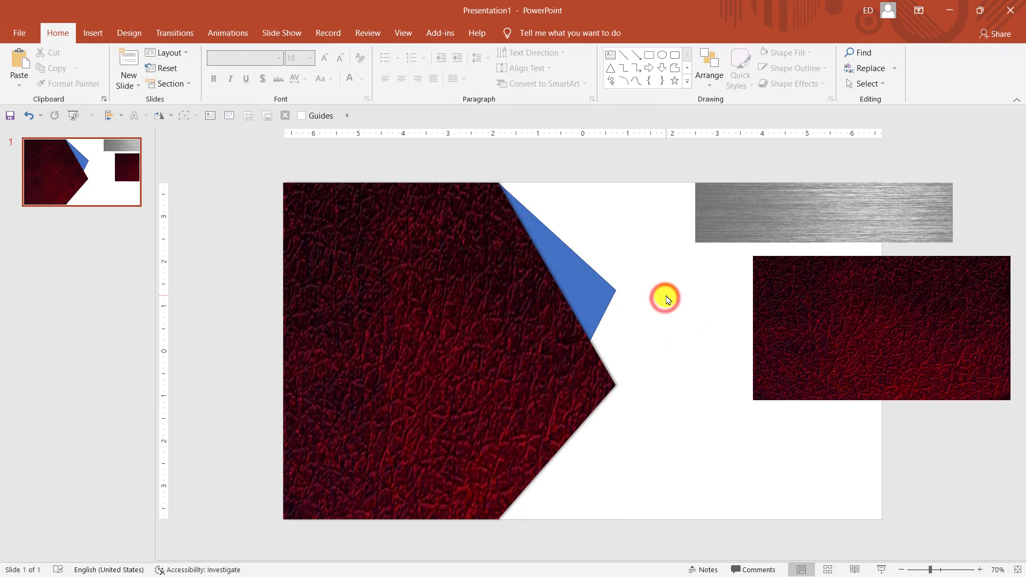
click(786, 224)
Copy the brushed metal texture picture.
right_click(769, 209)
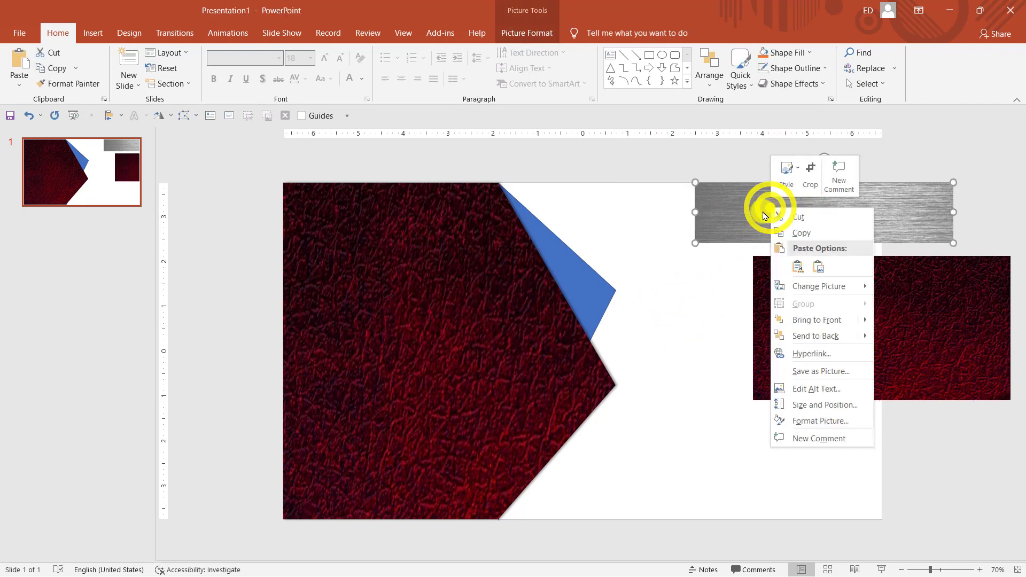
click(800, 241)
click(662, 296)
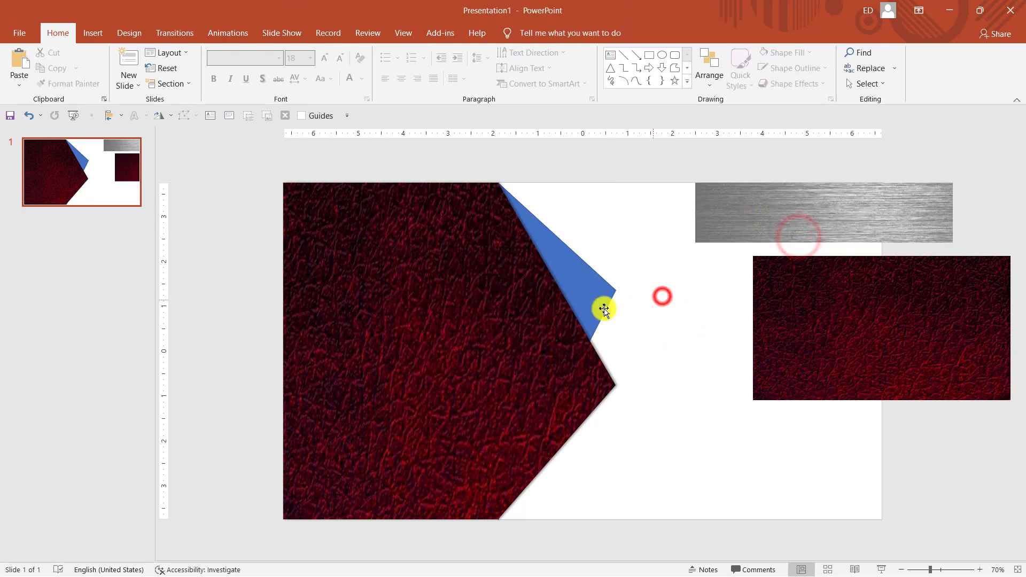
Give the blue triangle a picture fill from the copied brushed metal image.
click(597, 287)
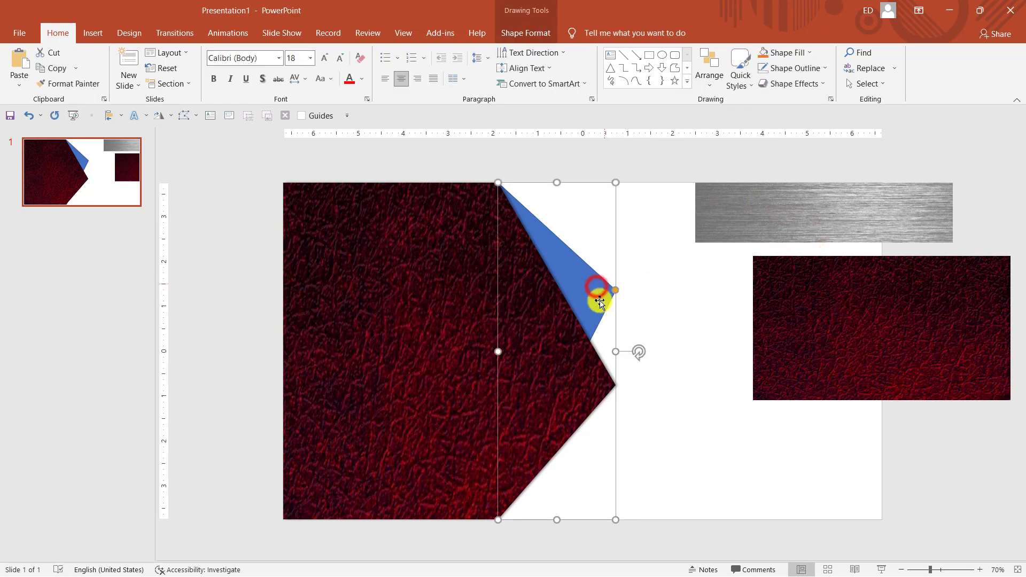
right_click(577, 286)
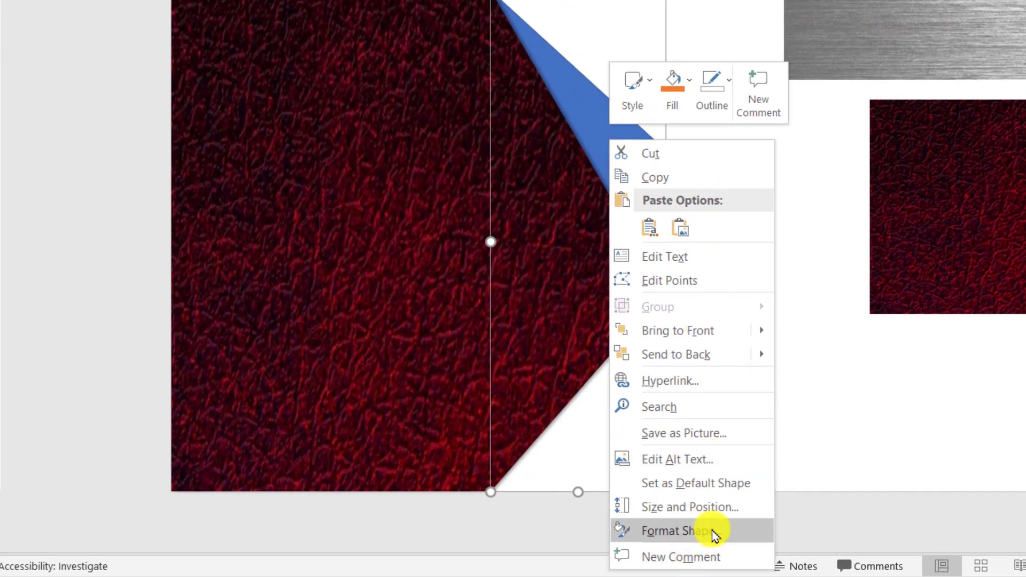
click(714, 532)
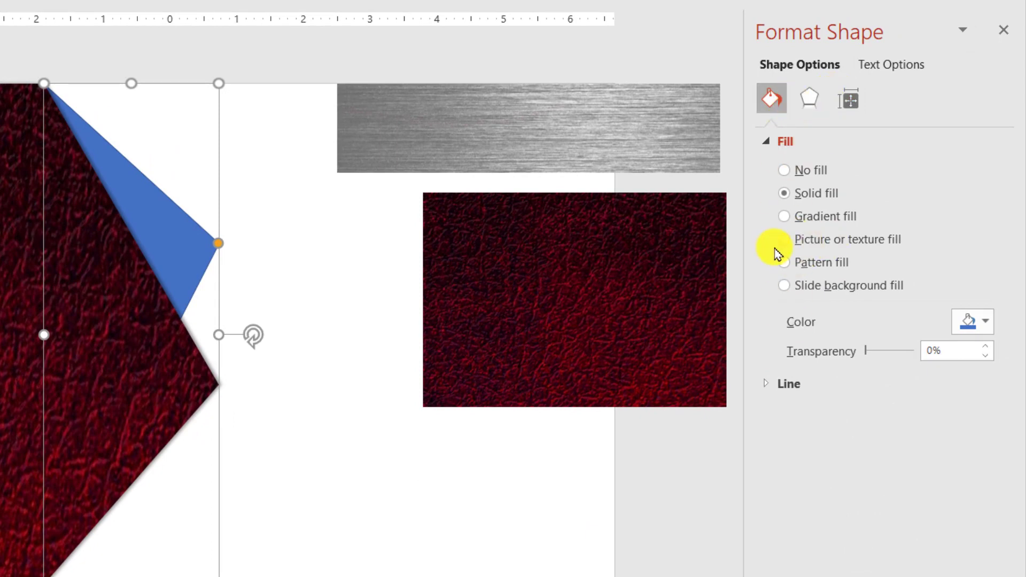
click(824, 243)
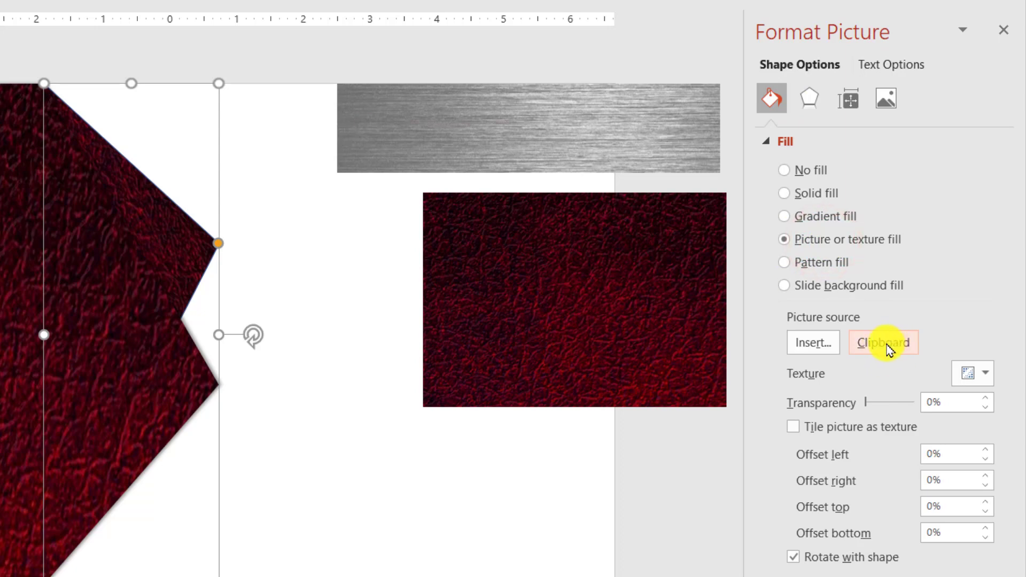
click(885, 346)
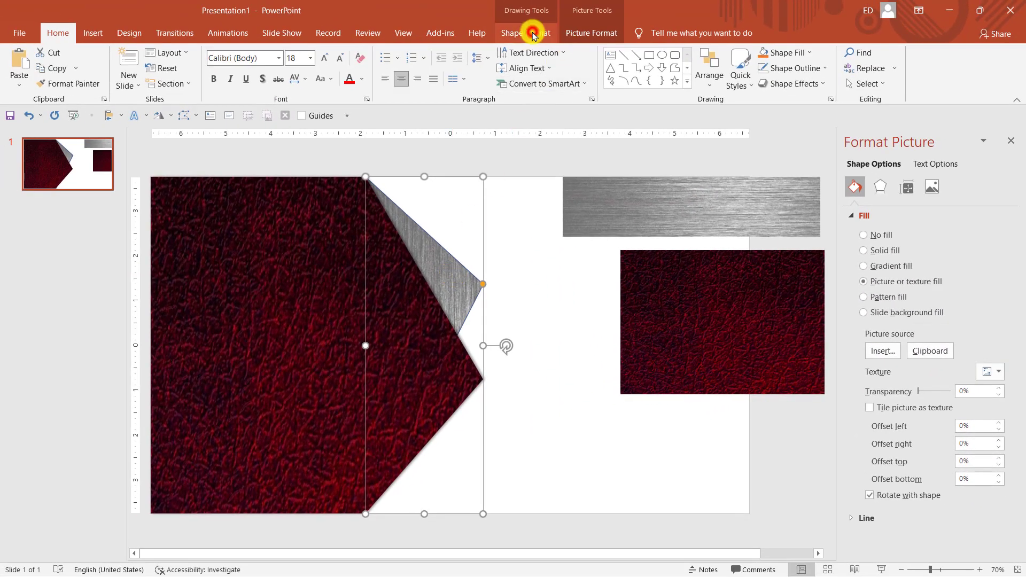
click(532, 36)
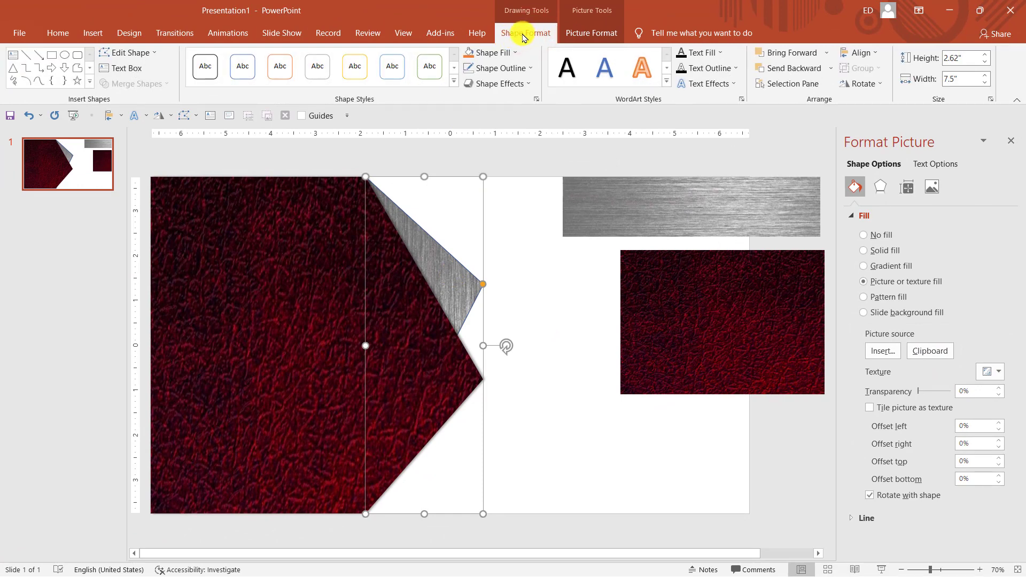
click(498, 67)
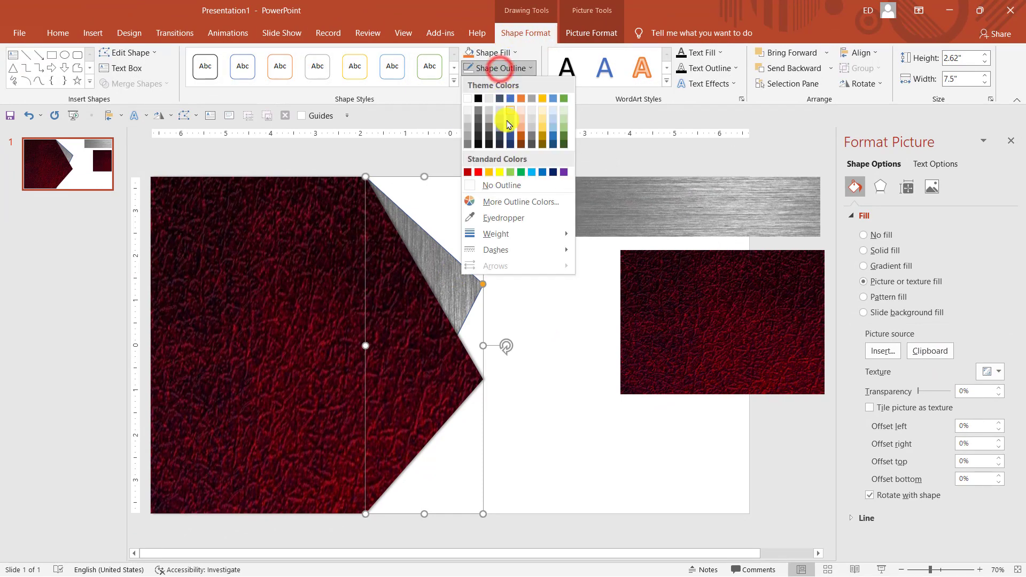
Remove the metal triangle's outline and give it an outer Offset: Right shadow.
click(508, 186)
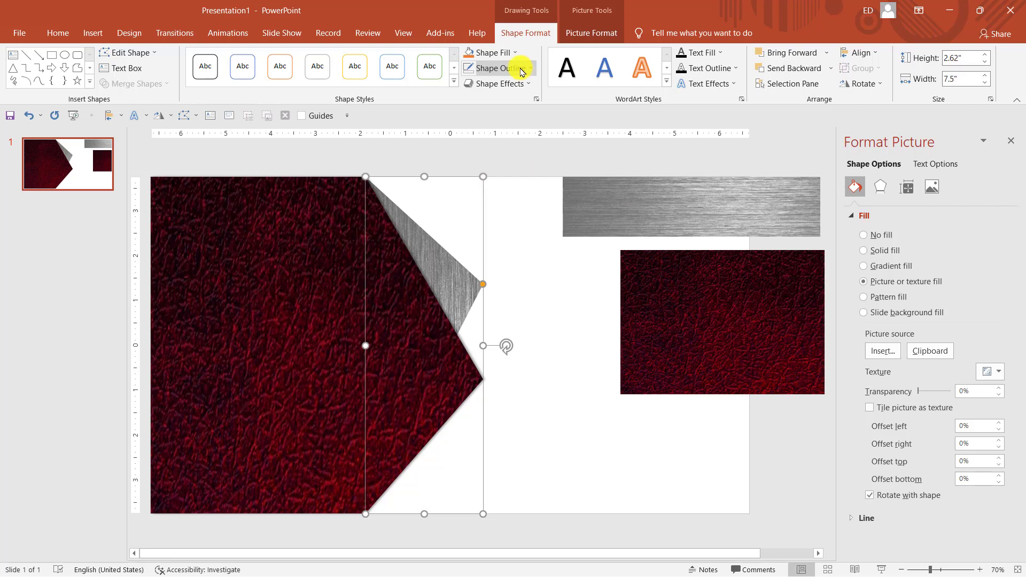
click(505, 83)
mouse_move(506, 139)
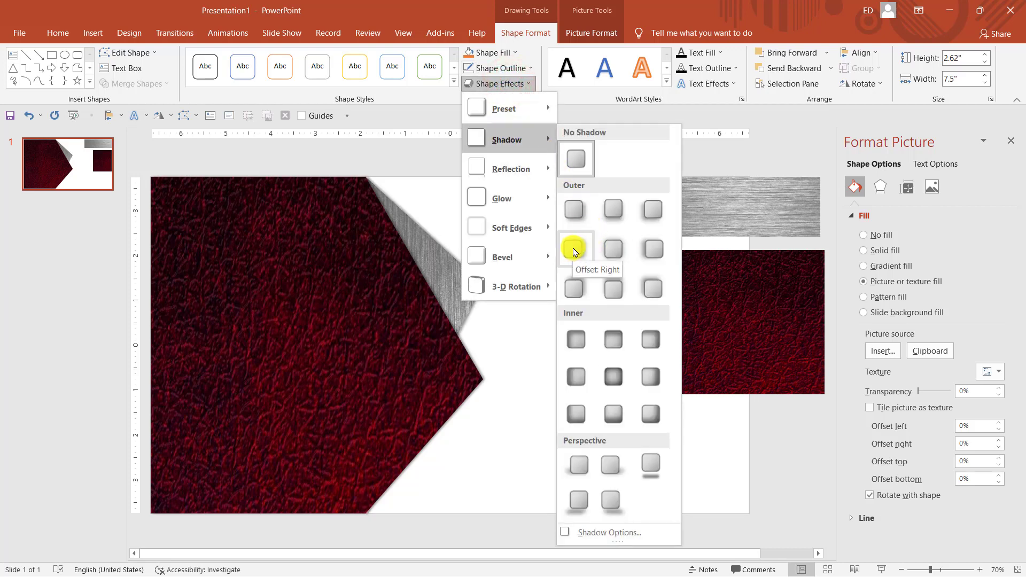
click(573, 251)
click(544, 302)
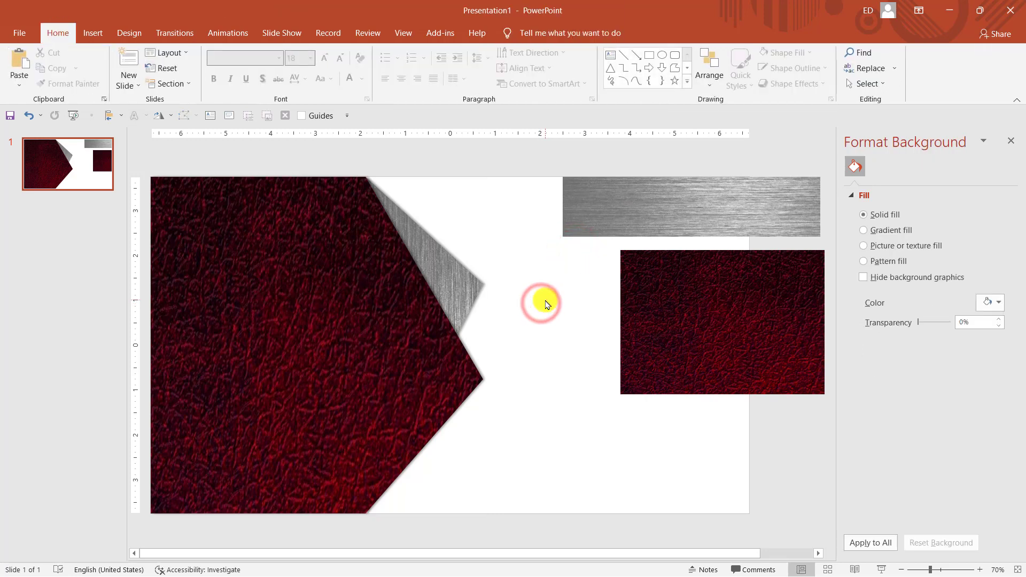
click(458, 284)
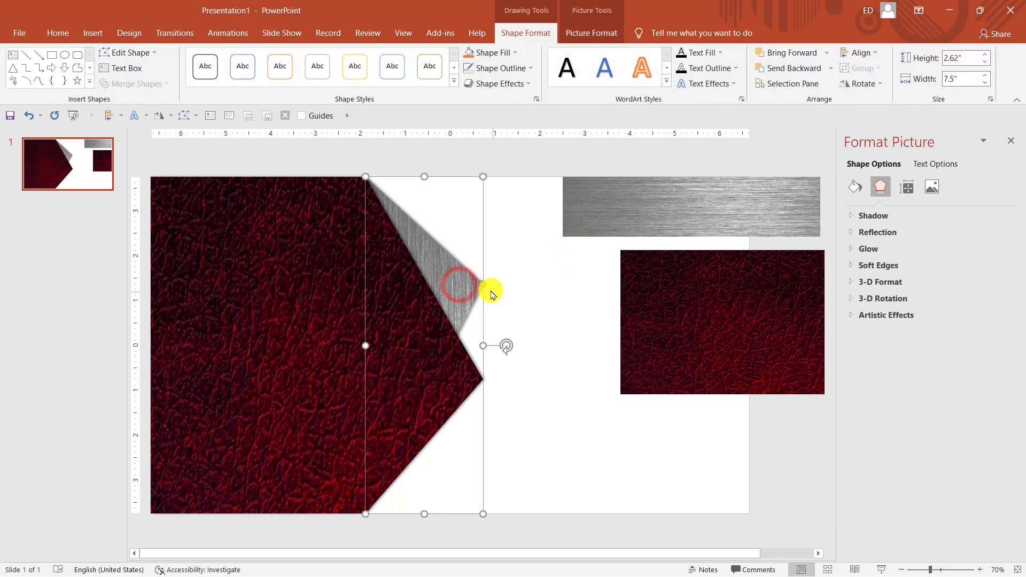
click(484, 287)
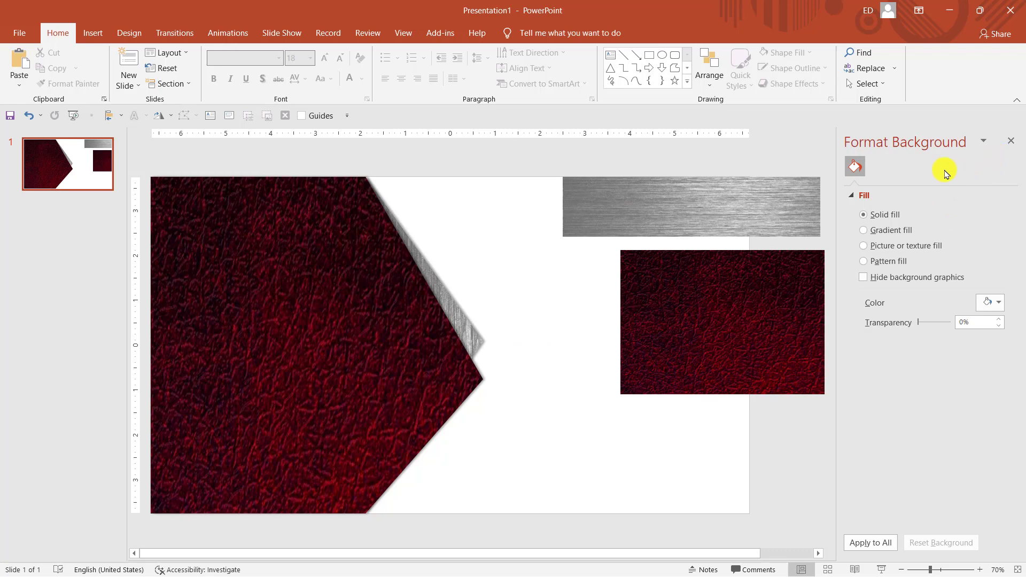
Move the red leather picture to the top-left and the silver picture to the lower-left.
click(1013, 139)
click(699, 318)
mouse_move(864, 337)
mouse_down()
mouse_move(686, 336)
mouse_move(268, 281)
mouse_move(272, 261)
mouse_up()
drag(864, 215, 286, 470)
click(925, 324)
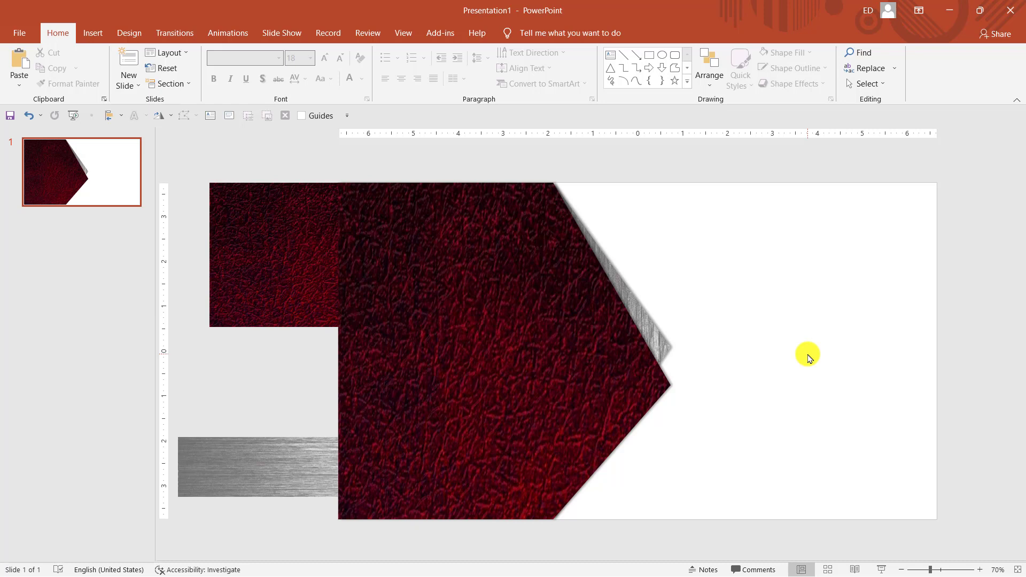
click(94, 33)
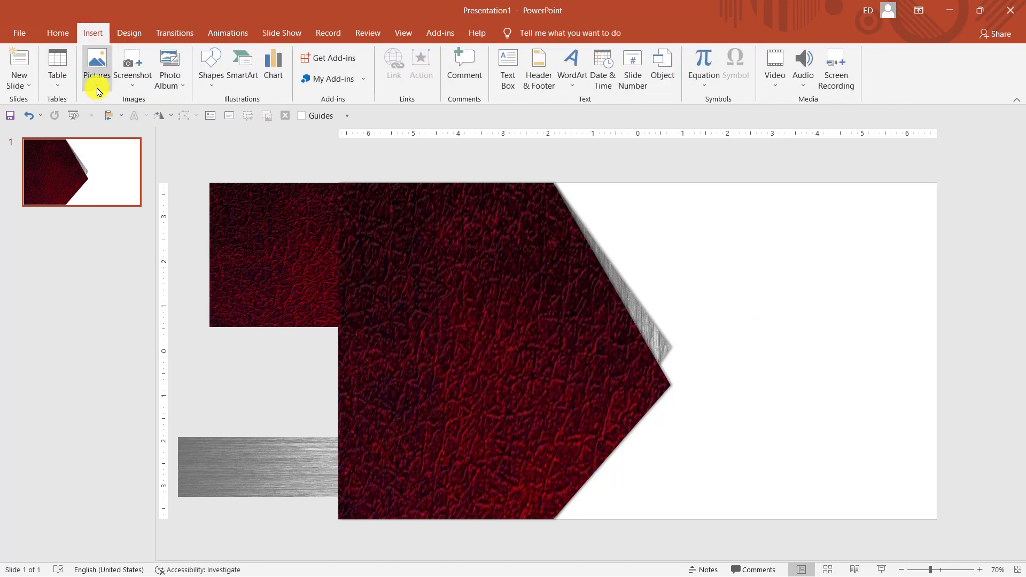
Insert the school-1974369_1920 photo from this device and send it behind the red arrow.
click(96, 91)
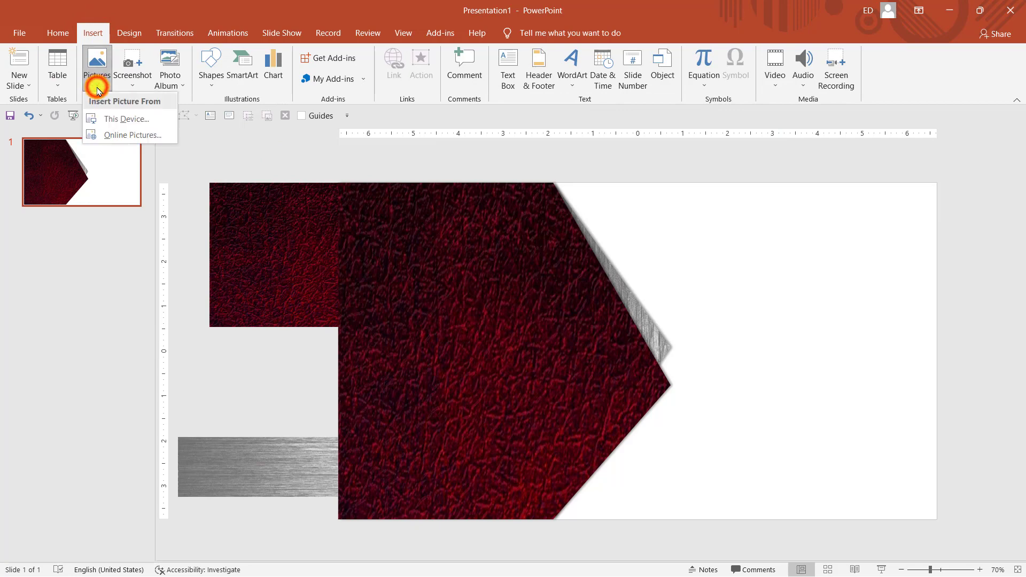
click(126, 121)
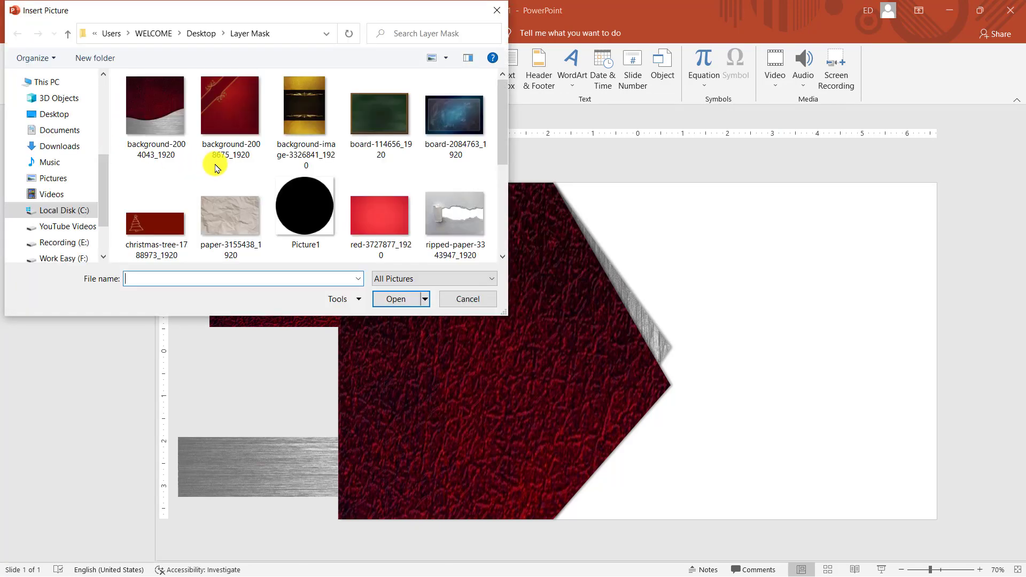
scroll(242, 159, down, 1)
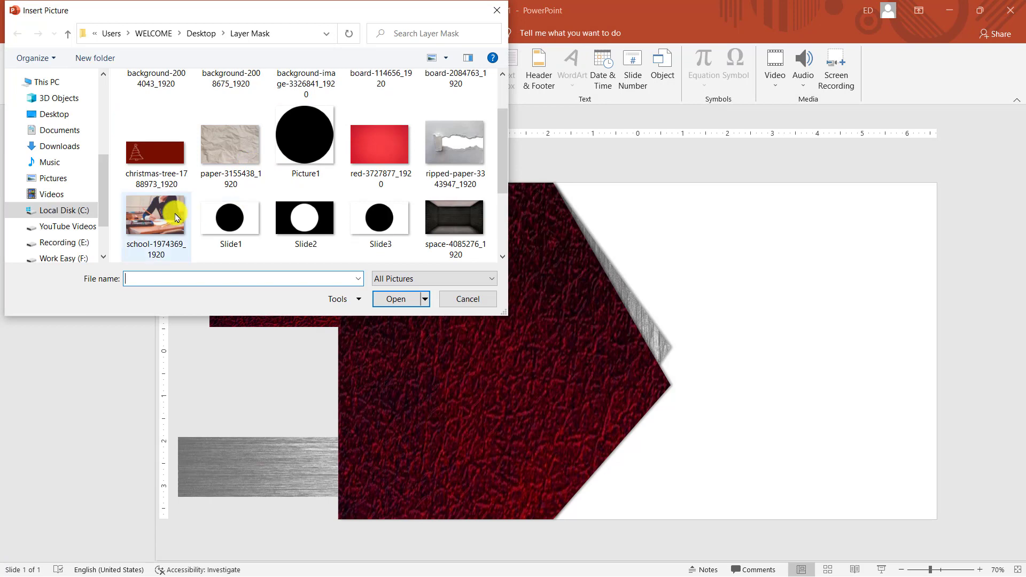
click(148, 226)
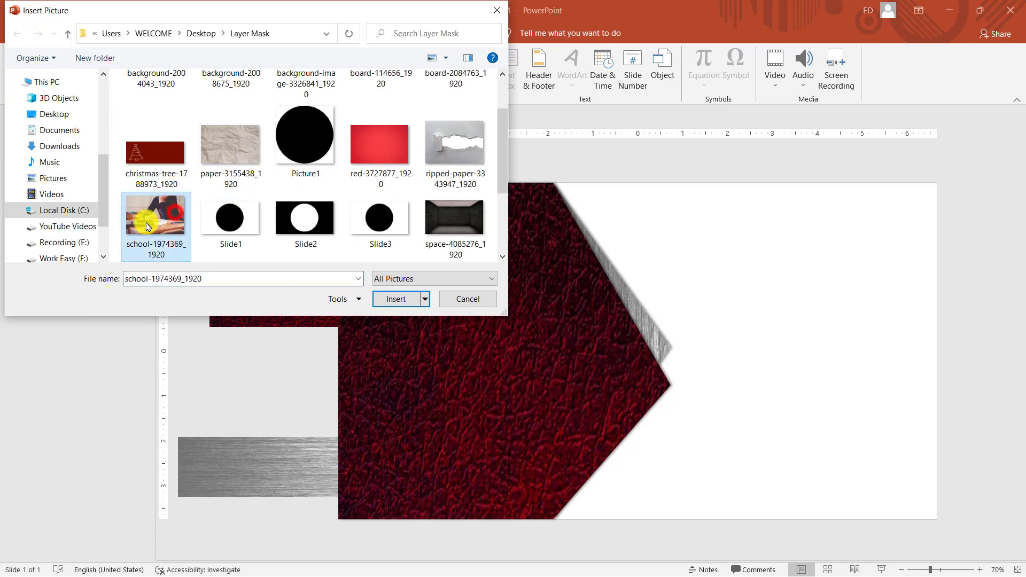
click(400, 301)
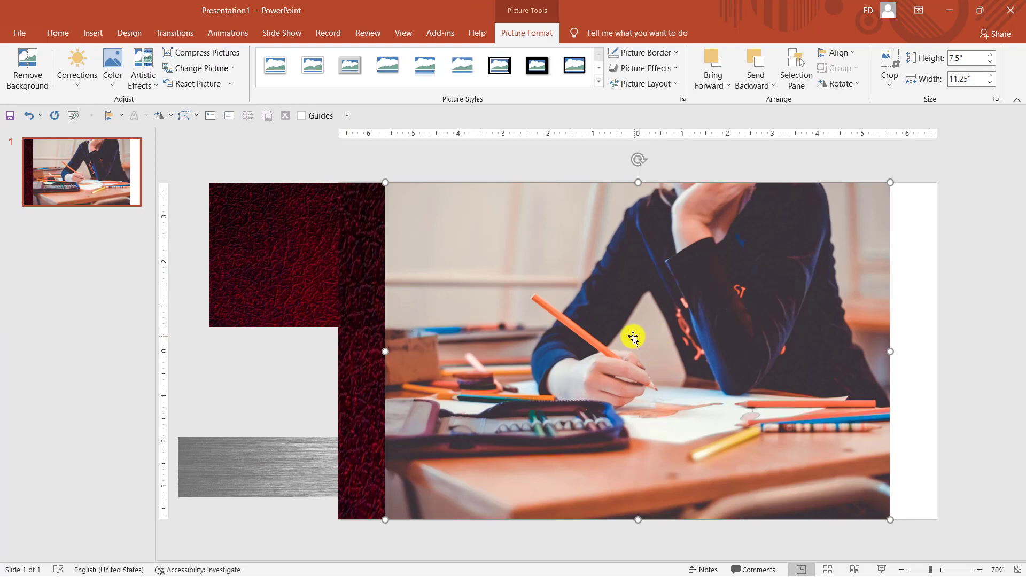
right_click(818, 265)
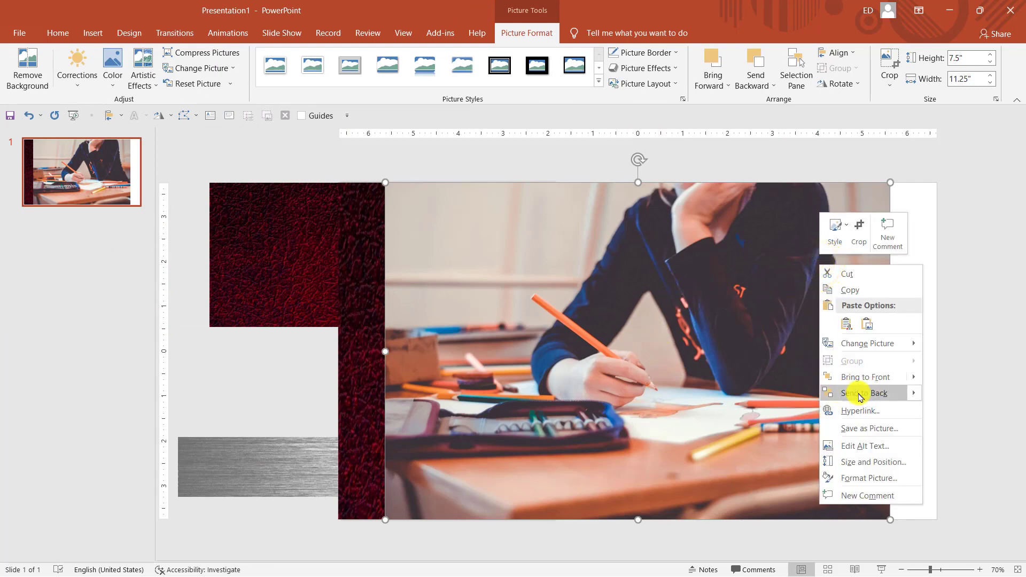
click(860, 393)
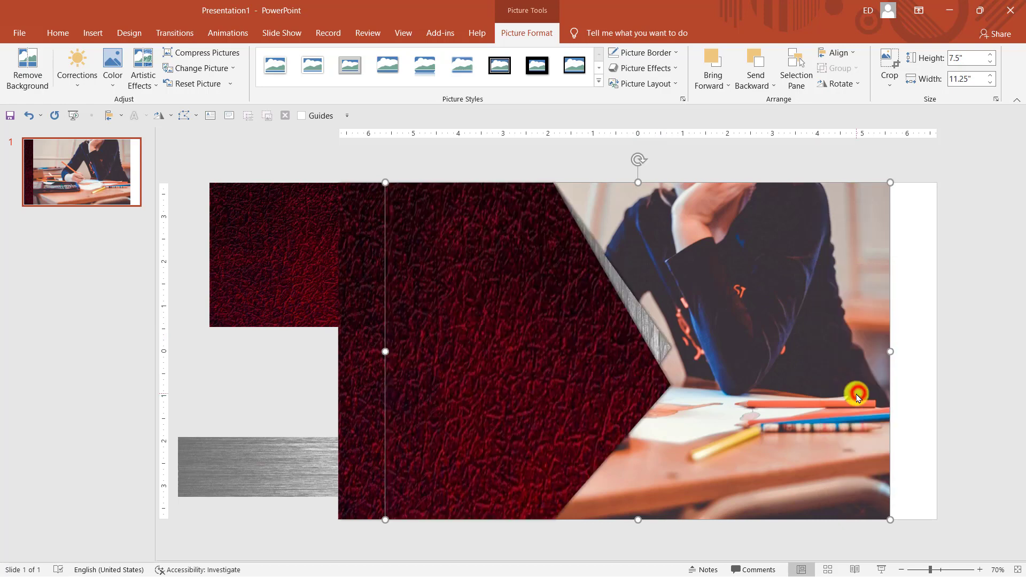
Shift the photo right and crop its right side to the slide edge, 9.79 inches wide.
click(899, 569)
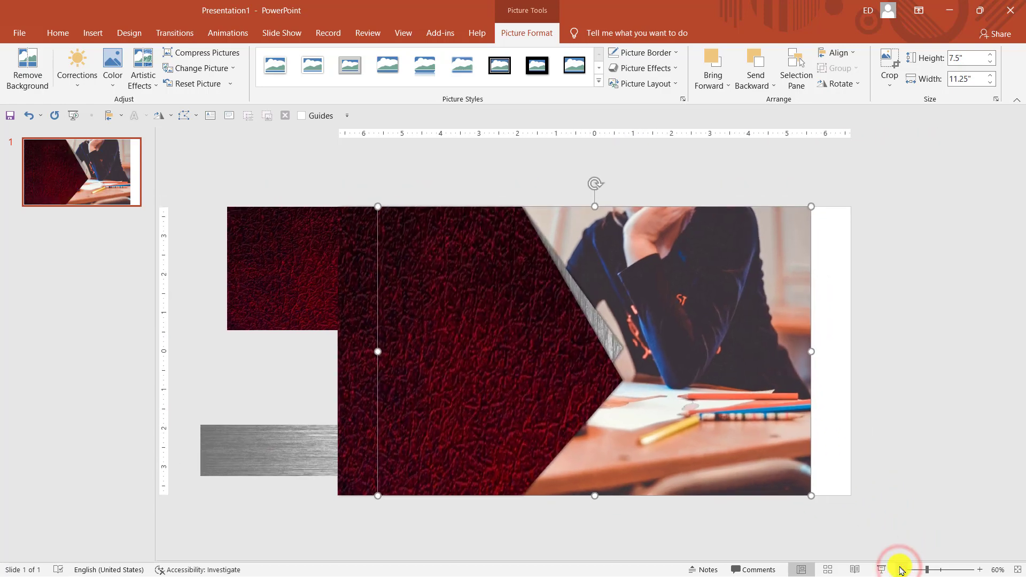
click(900, 570)
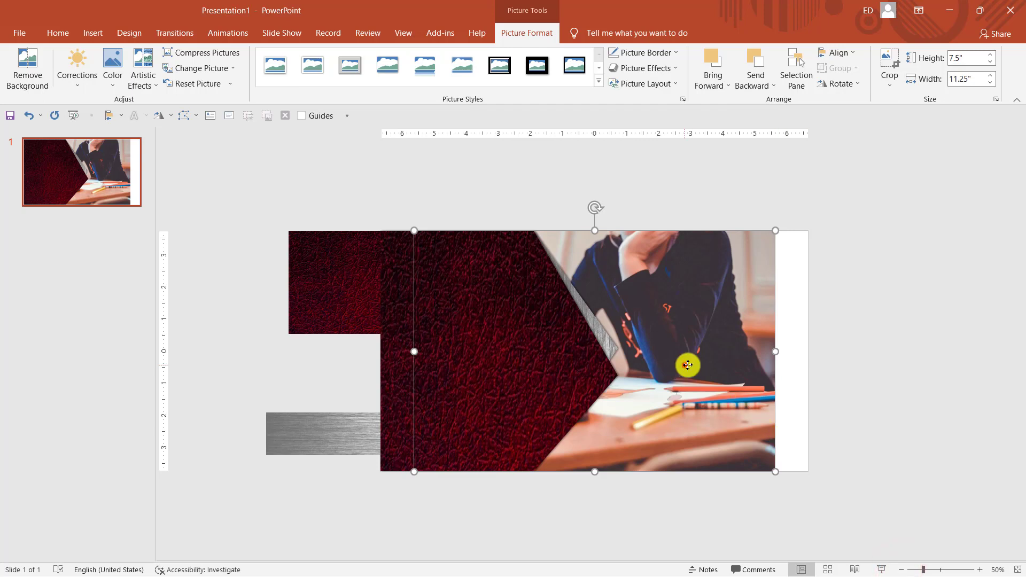
drag(685, 365, 764, 366)
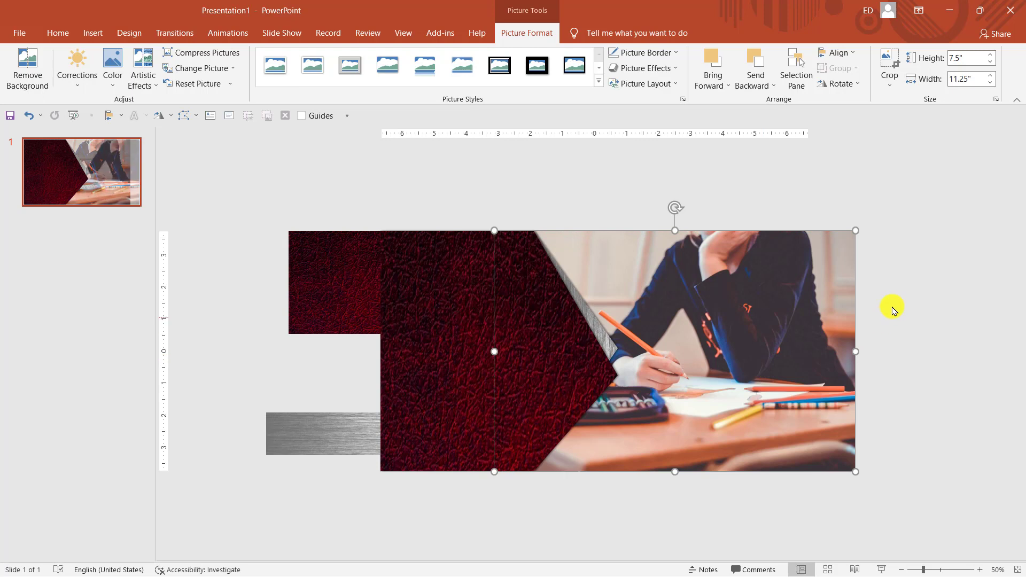
click(892, 60)
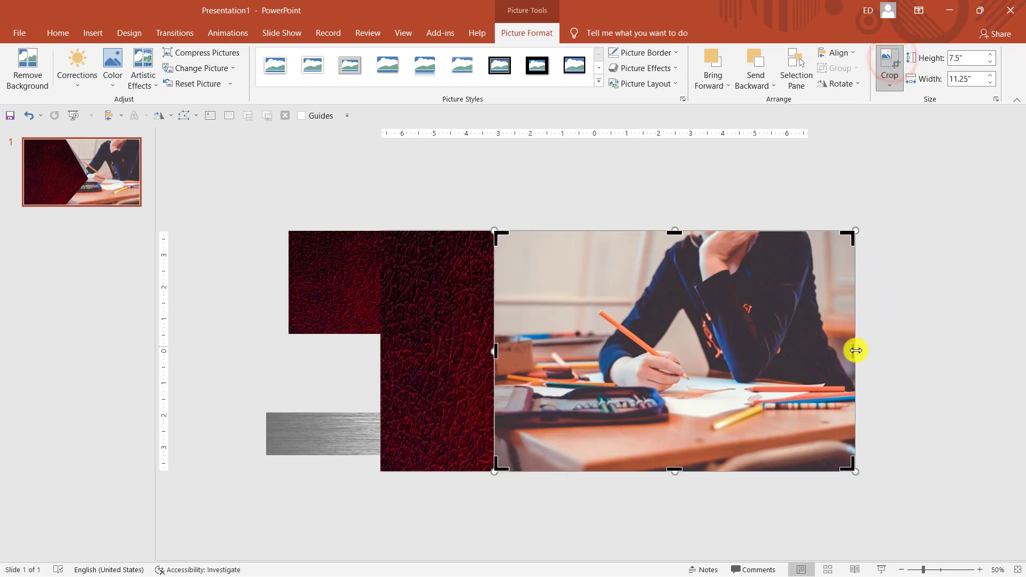
mouse_move(855, 351)
mouse_down()
mouse_move(781, 345)
mouse_move(806, 345)
mouse_up()
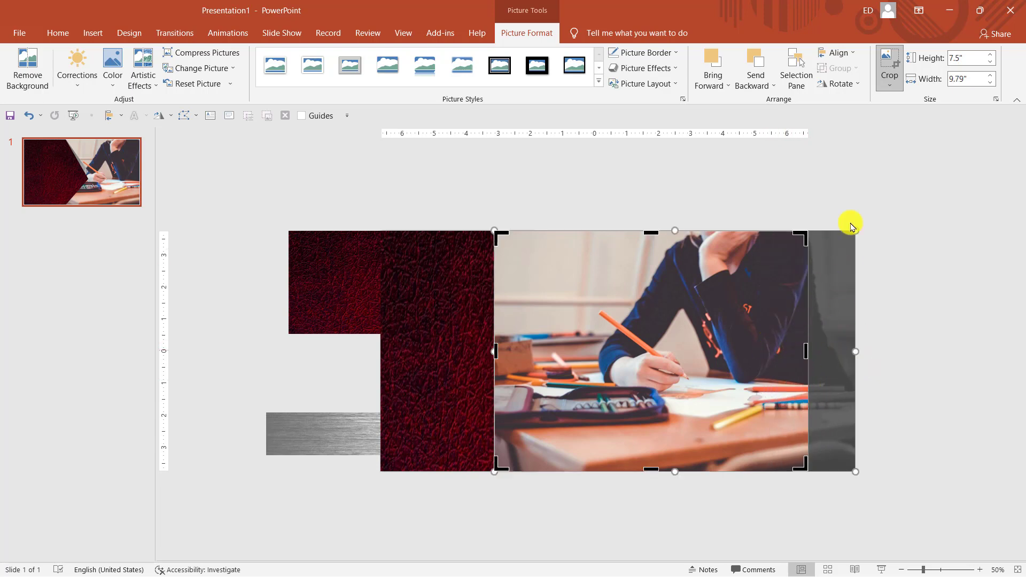
click(885, 60)
click(920, 305)
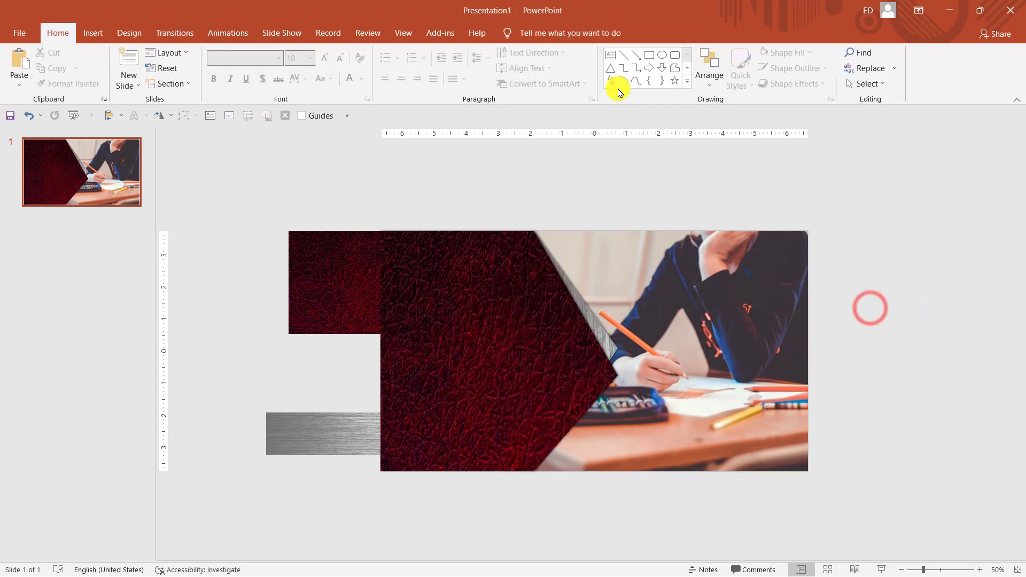
Draw a slide-sized rectangle styled semitransparent black with no outline.
click(1016, 571)
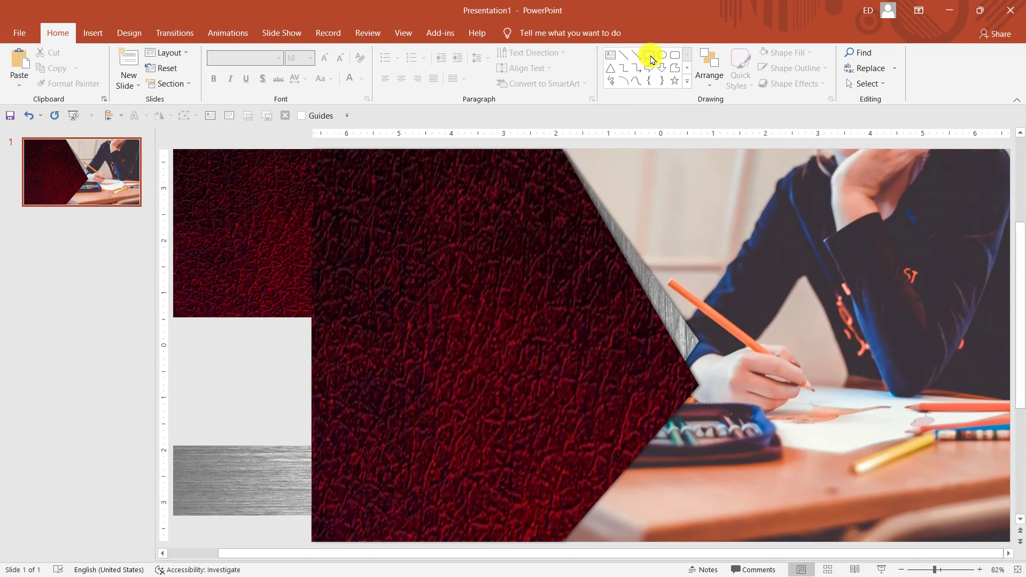
click(649, 55)
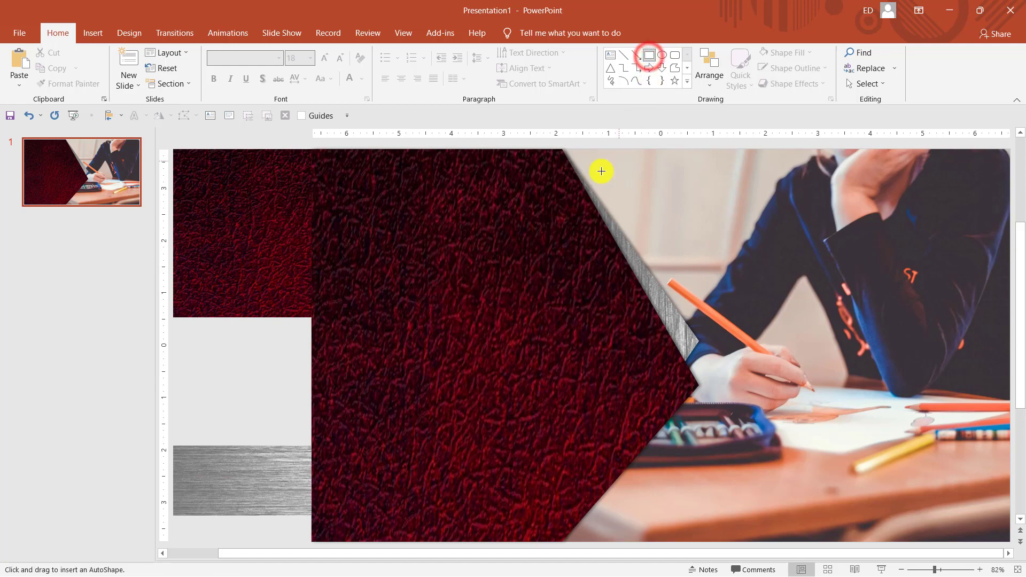
drag(312, 149, 788, 501)
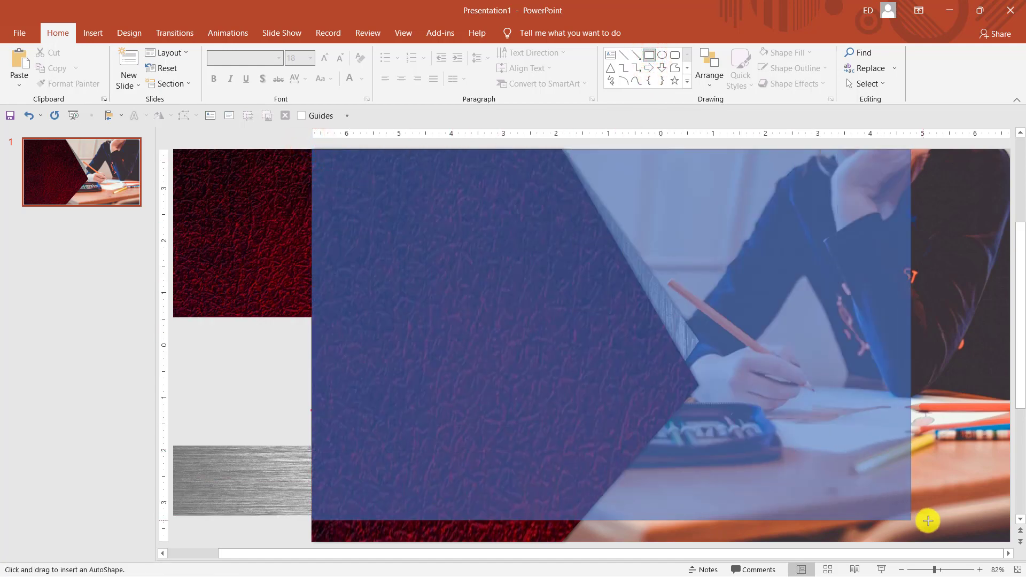
drag(788, 500, 1010, 540)
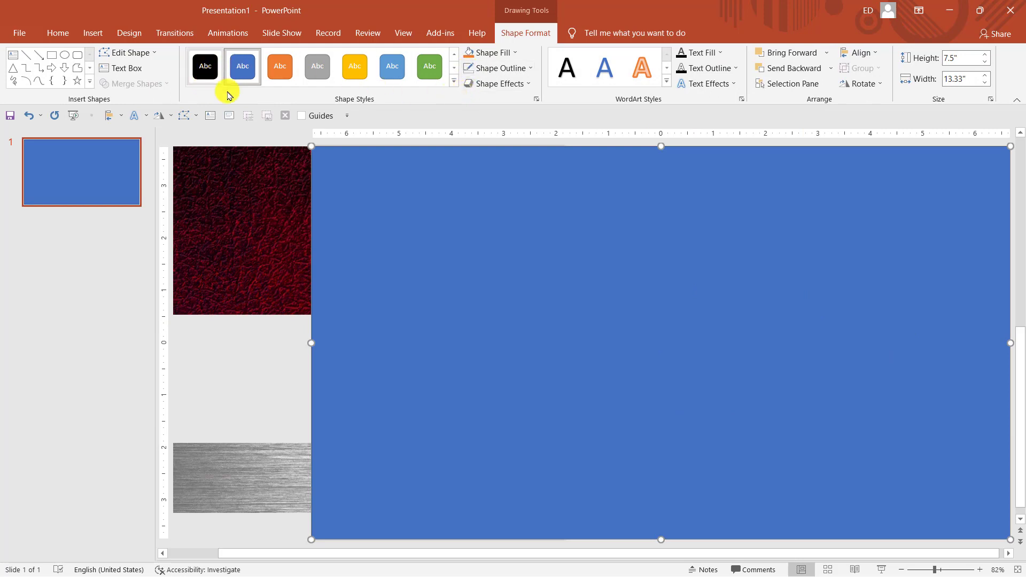
click(454, 80)
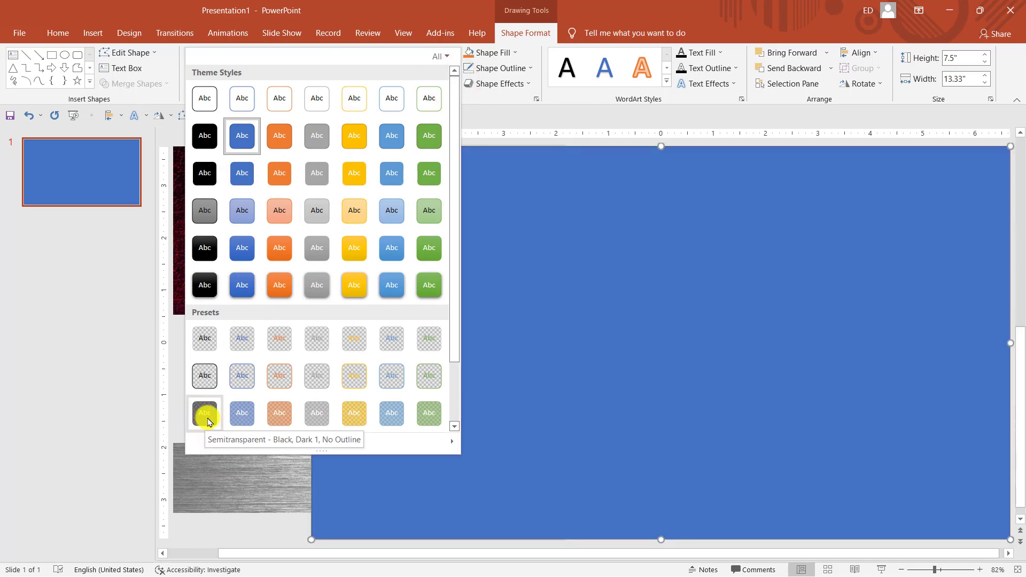
click(206, 419)
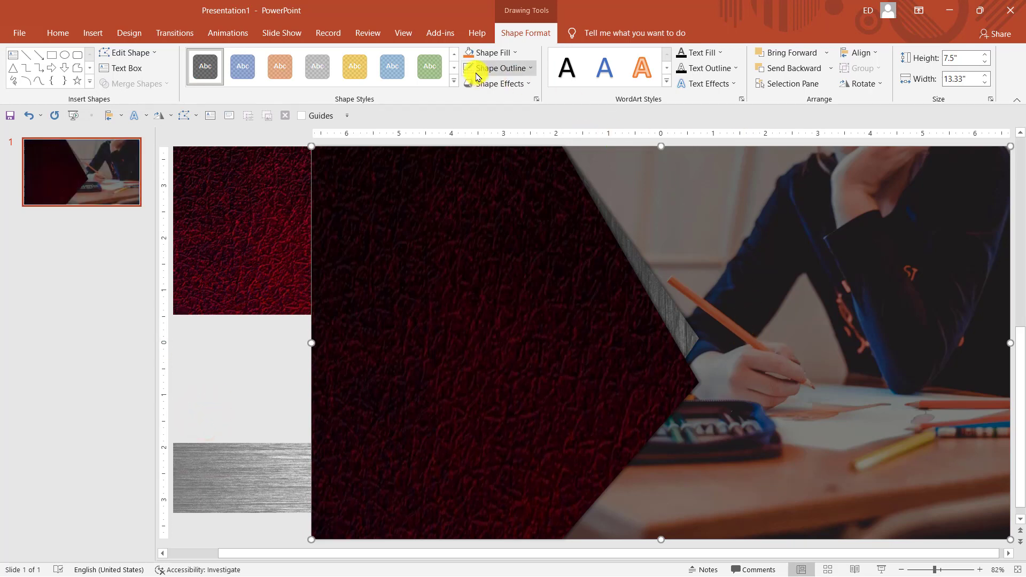
click(498, 70)
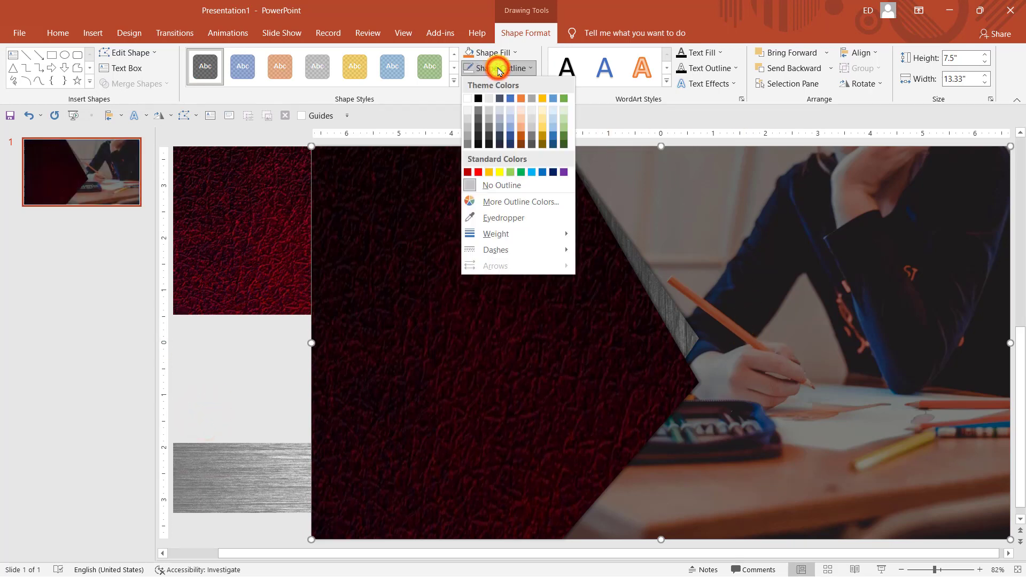
click(516, 188)
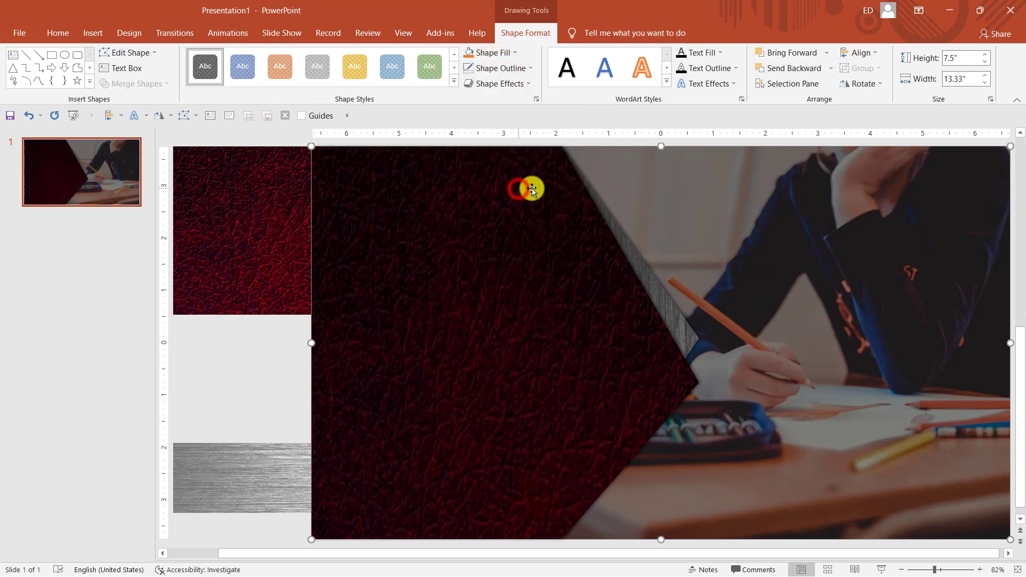
Reorder the dark overlay and student photo so the overlay dims the photo behind the arrow.
click(901, 572)
click(900, 573)
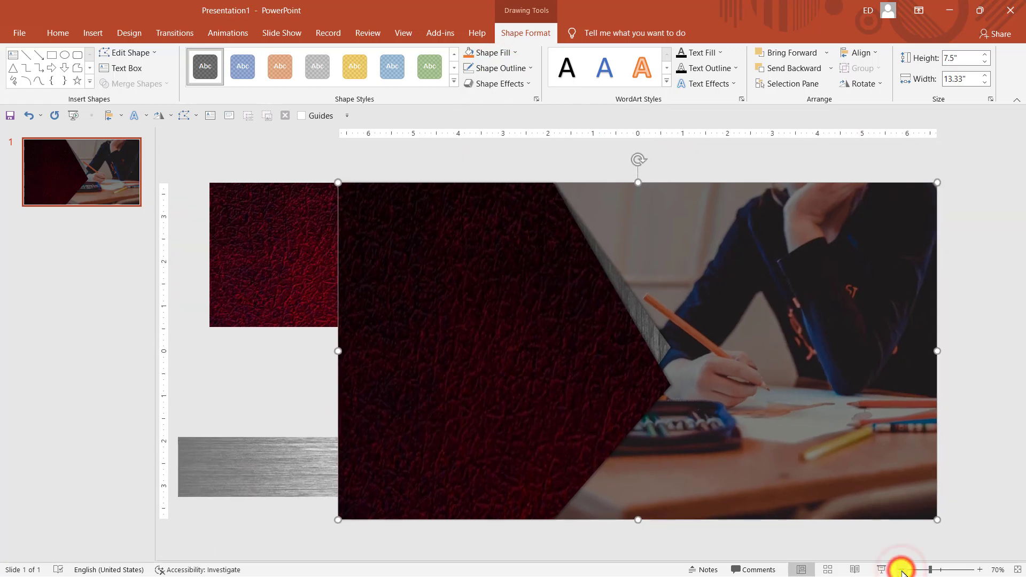
right_click(838, 371)
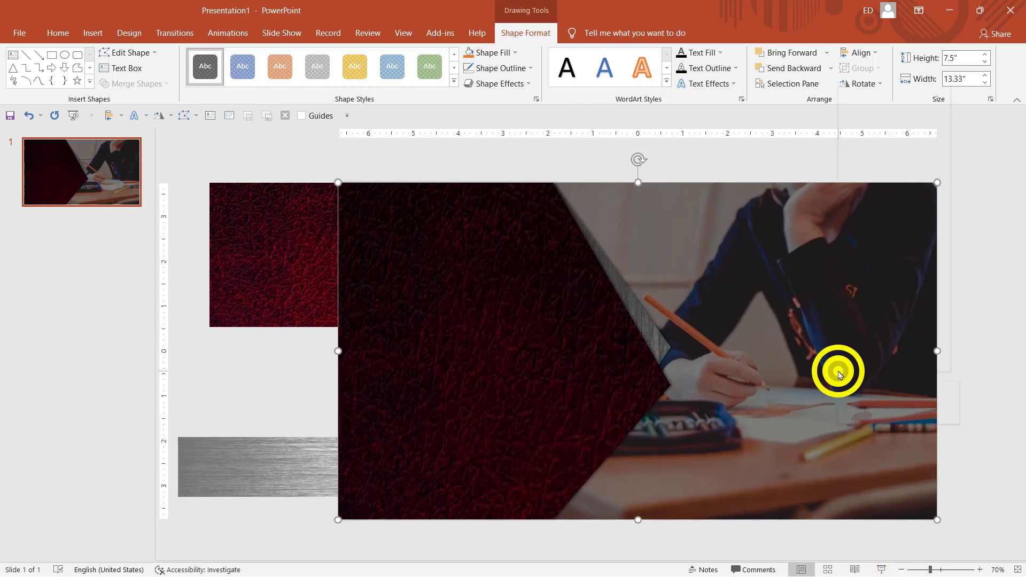
click(882, 226)
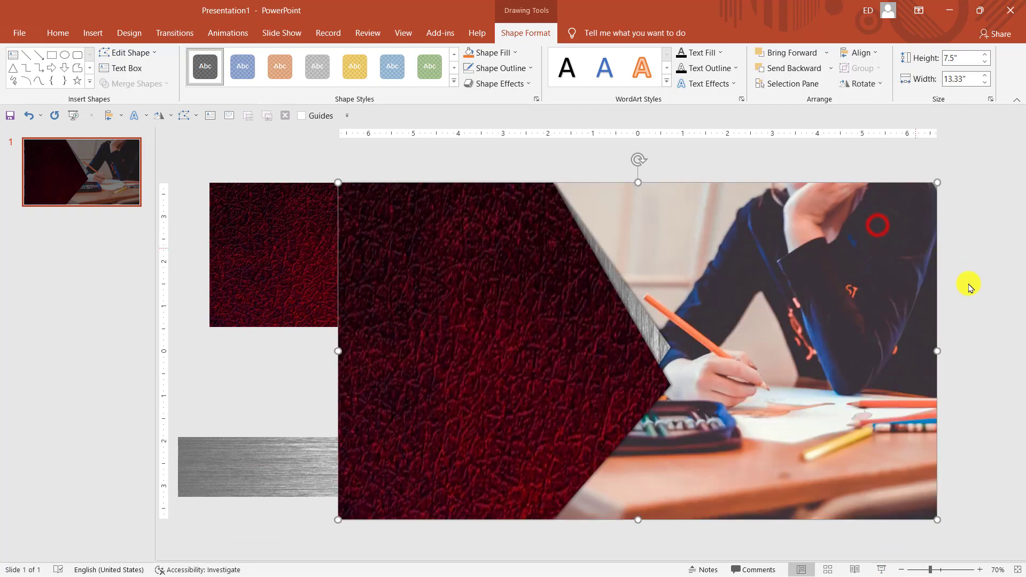
click(972, 288)
click(855, 295)
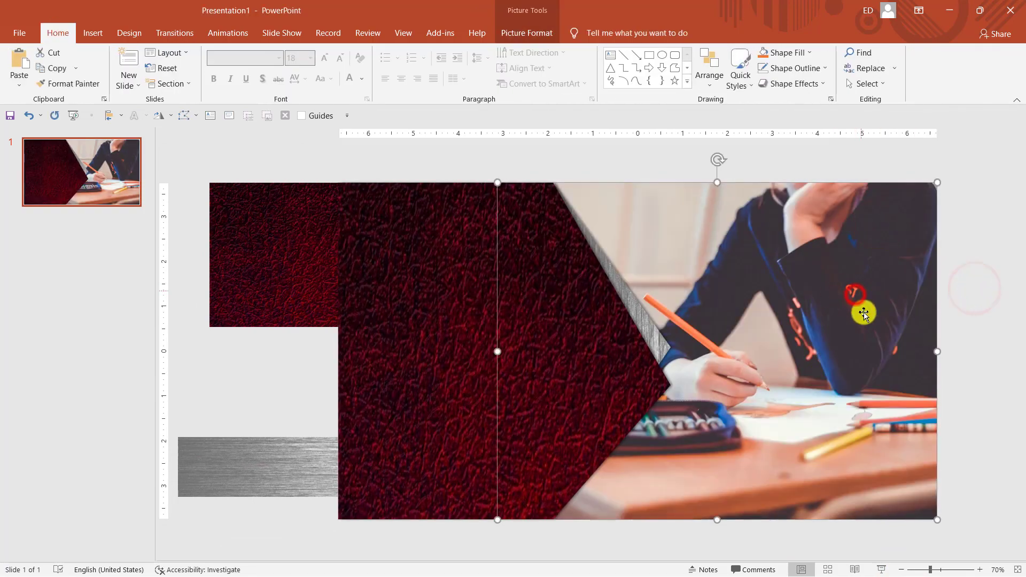
right_click(821, 303)
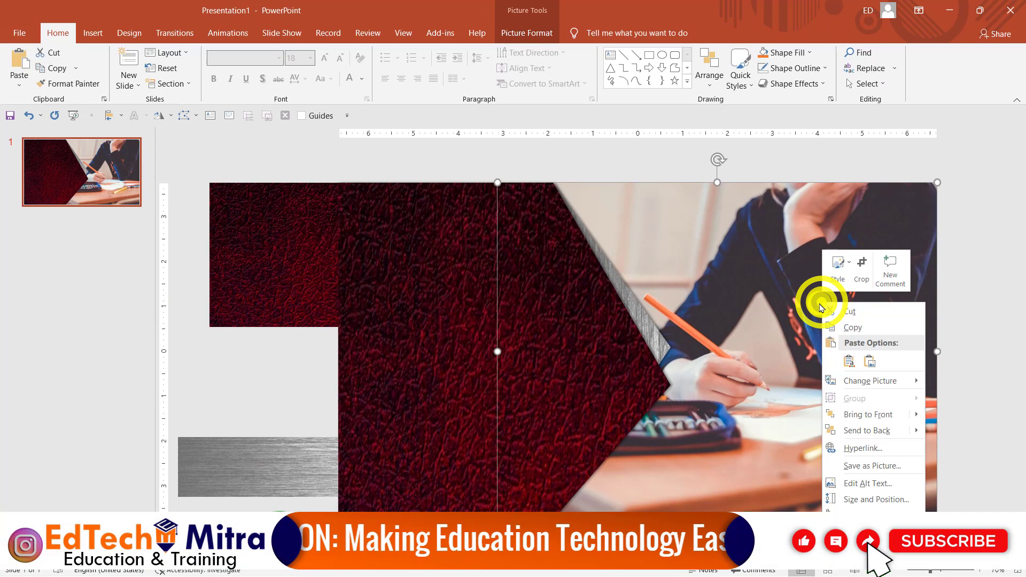
click(866, 432)
click(977, 299)
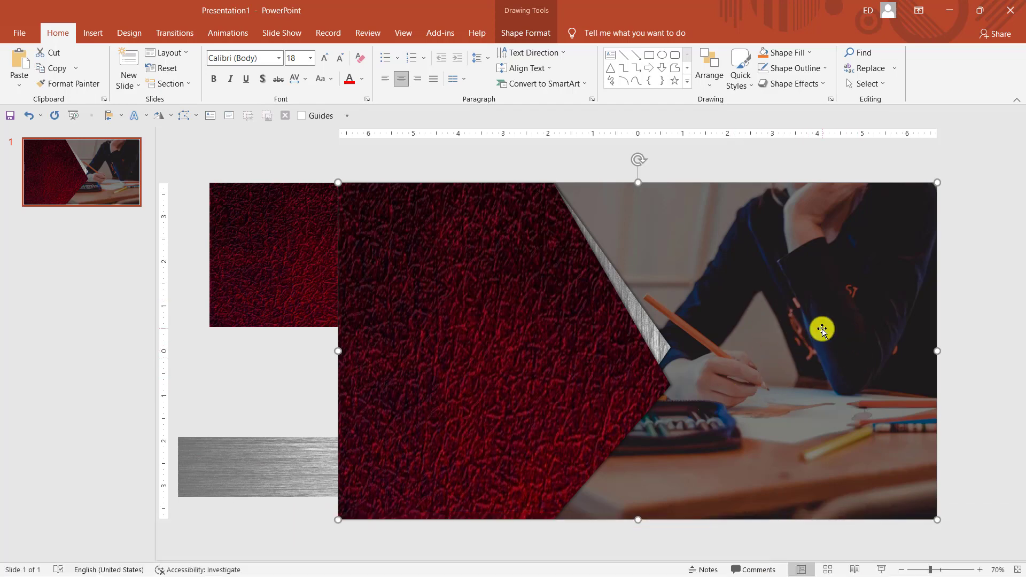
click(982, 270)
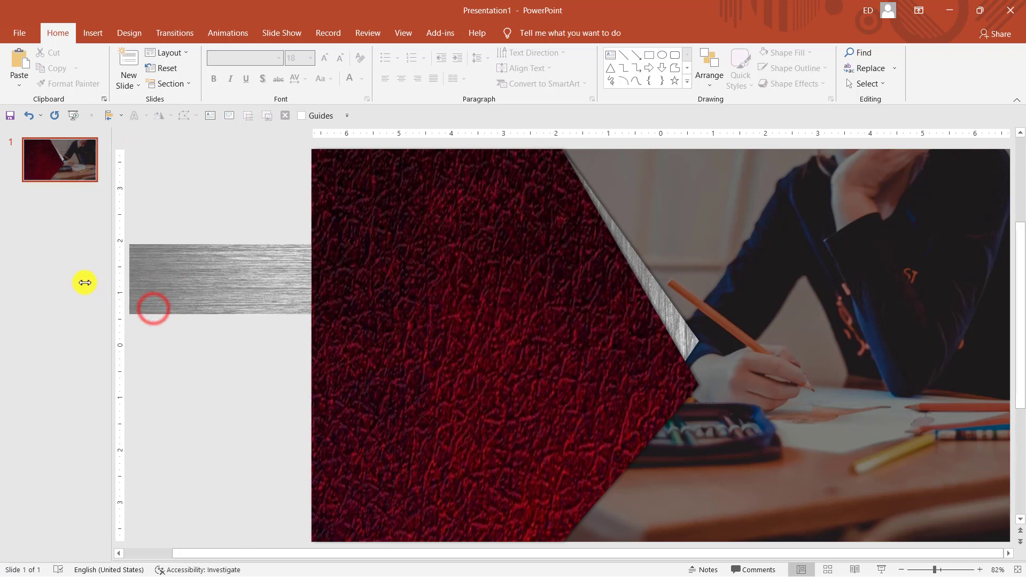
Bring the brushed-silver strip to front and drag it to the slide's upper right.
drag(146, 304, 79, 282)
click(149, 277)
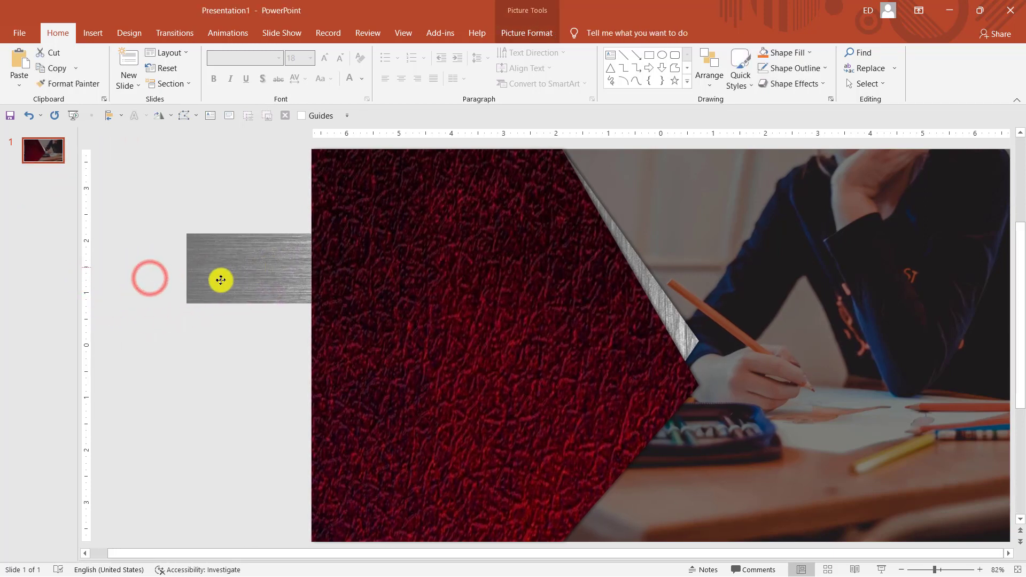
right_click(213, 279)
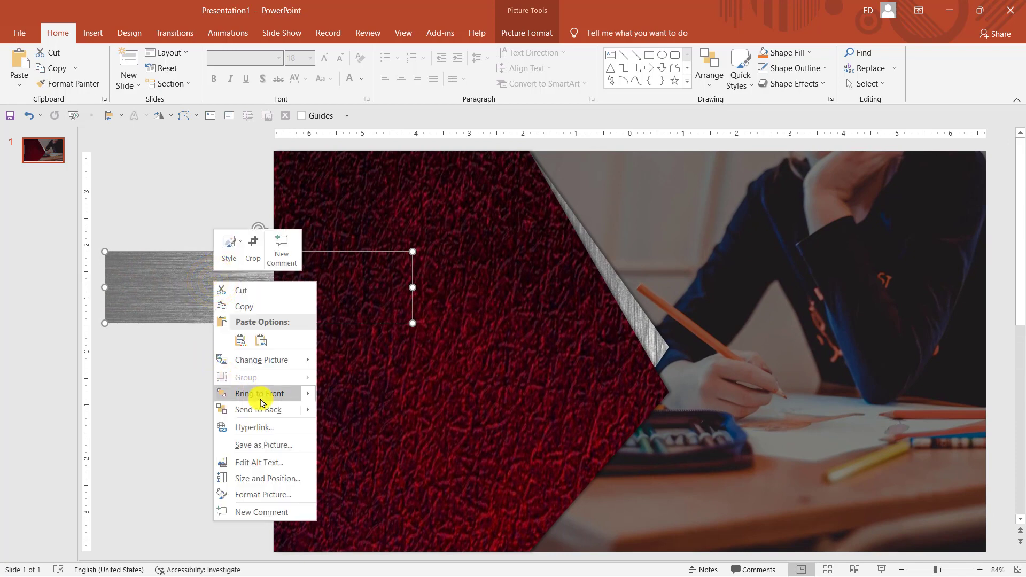
click(260, 395)
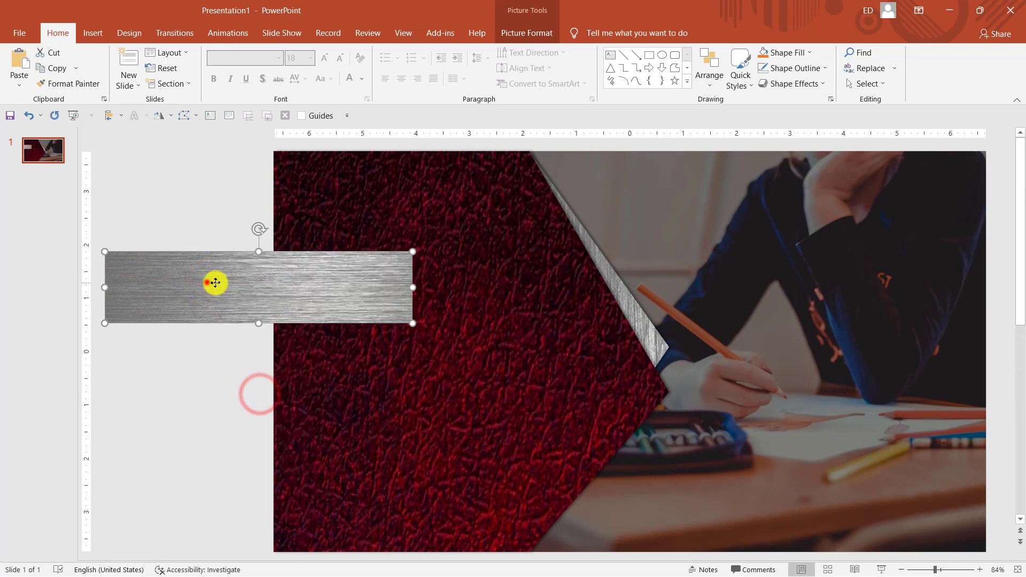
mouse_move(207, 281)
mouse_down()
mouse_move(675, 271)
mouse_move(758, 223)
mouse_up()
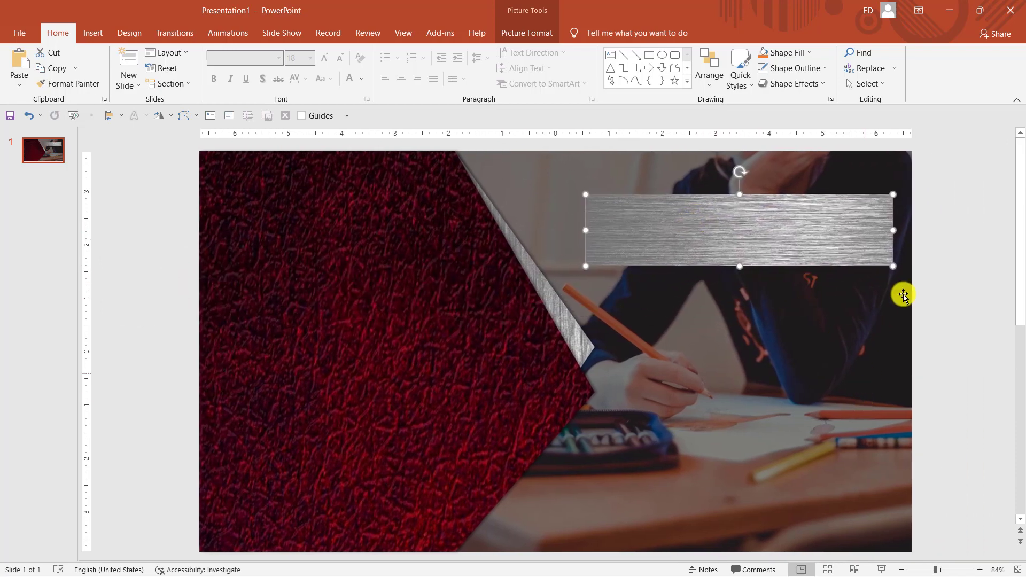
click(956, 284)
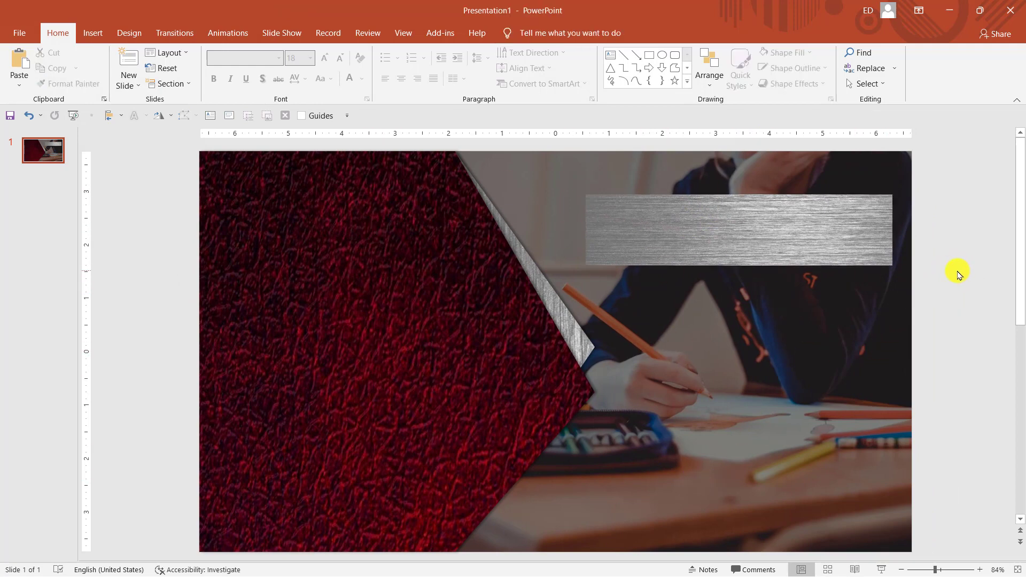
click(957, 274)
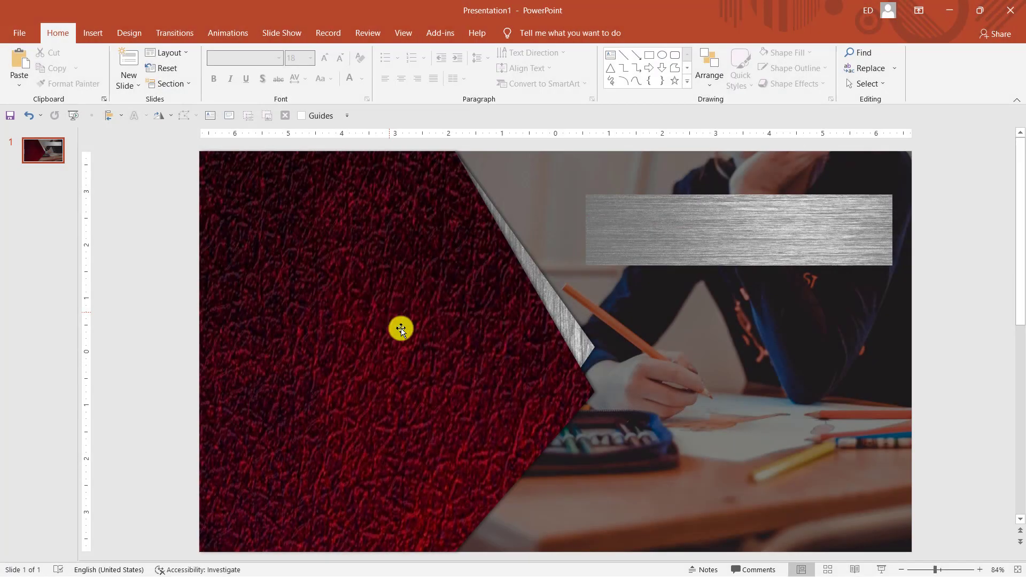
Draw a text box on the leather panel and type the Hindi headline in it.
click(610, 56)
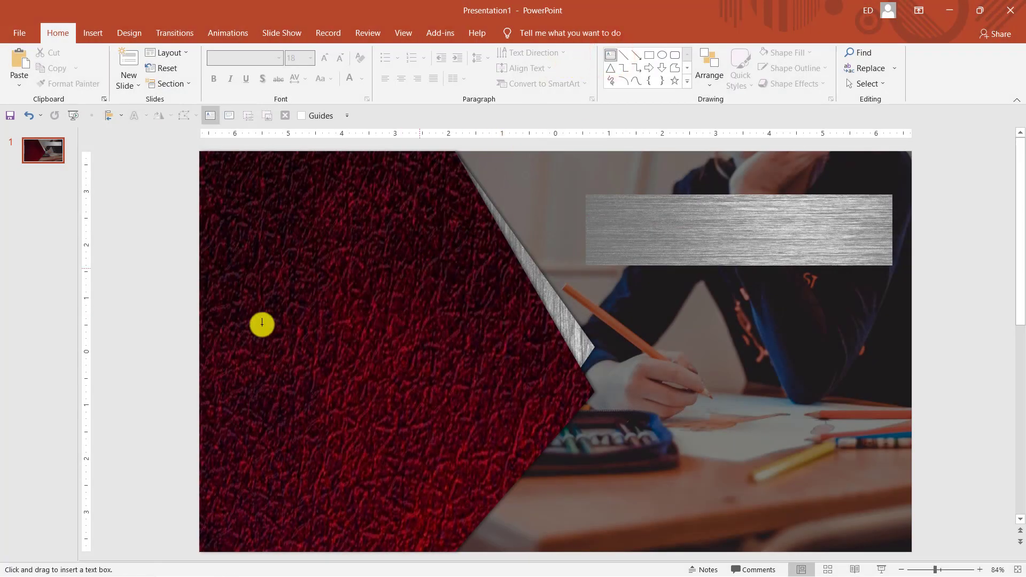
drag(240, 246, 446, 352)
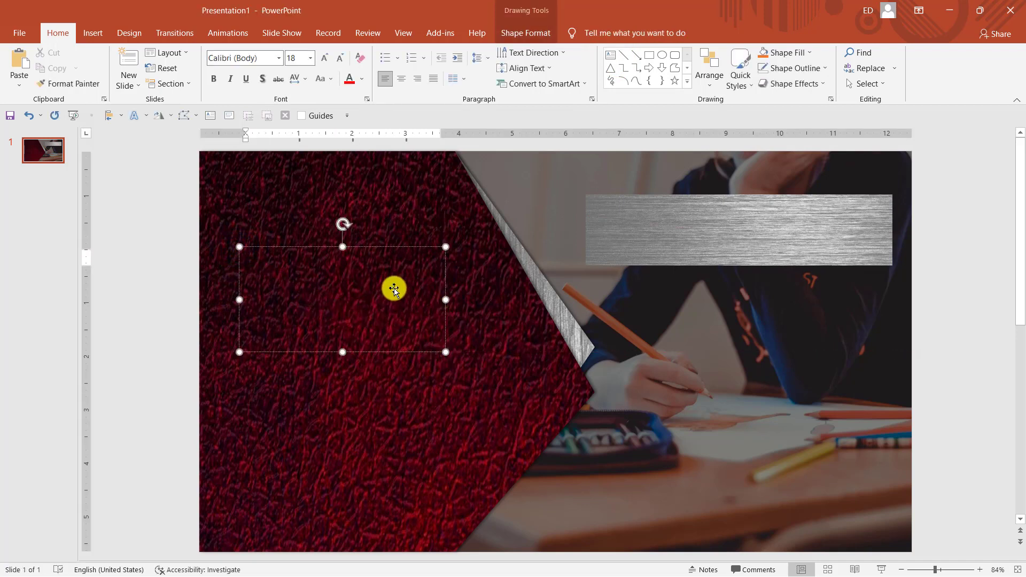
key(super+space)
key(super+space)
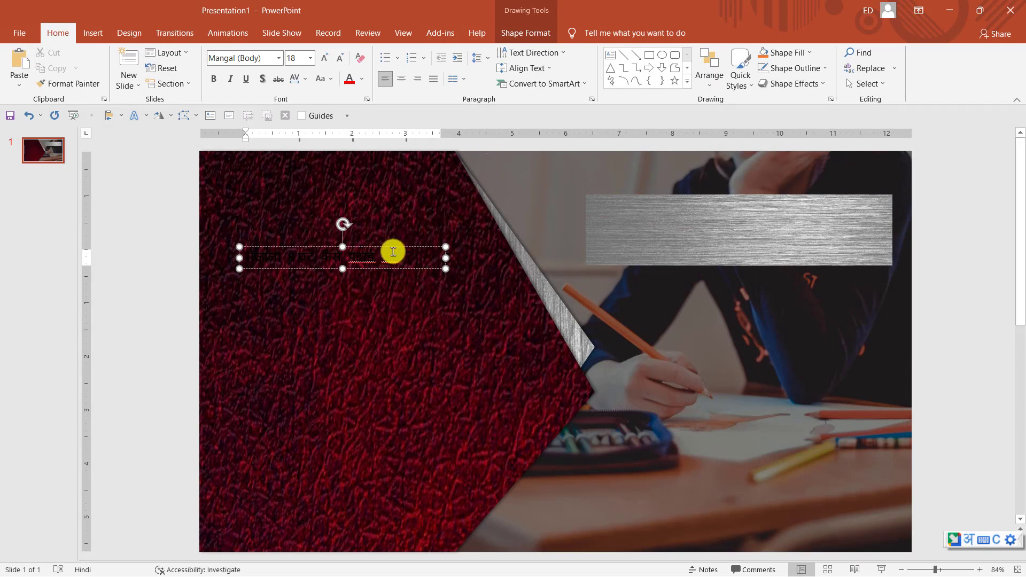
text(के)
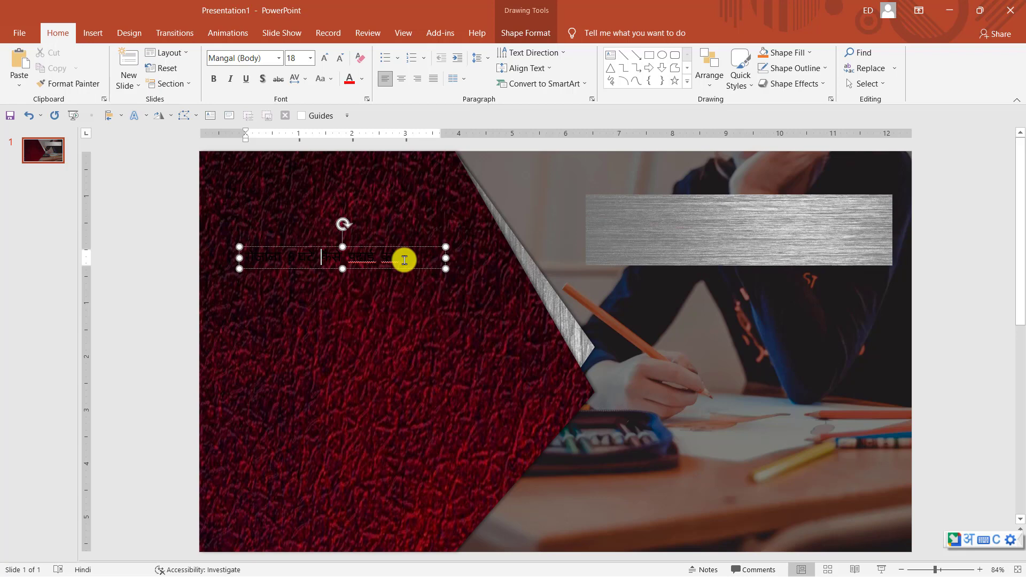
key(alt+shift)
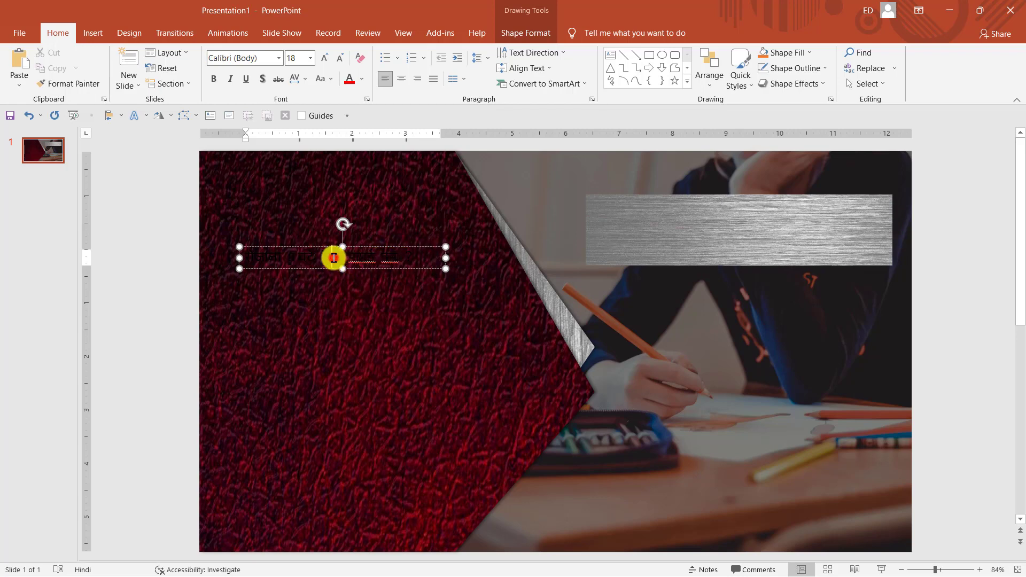
key(ctrl+a)
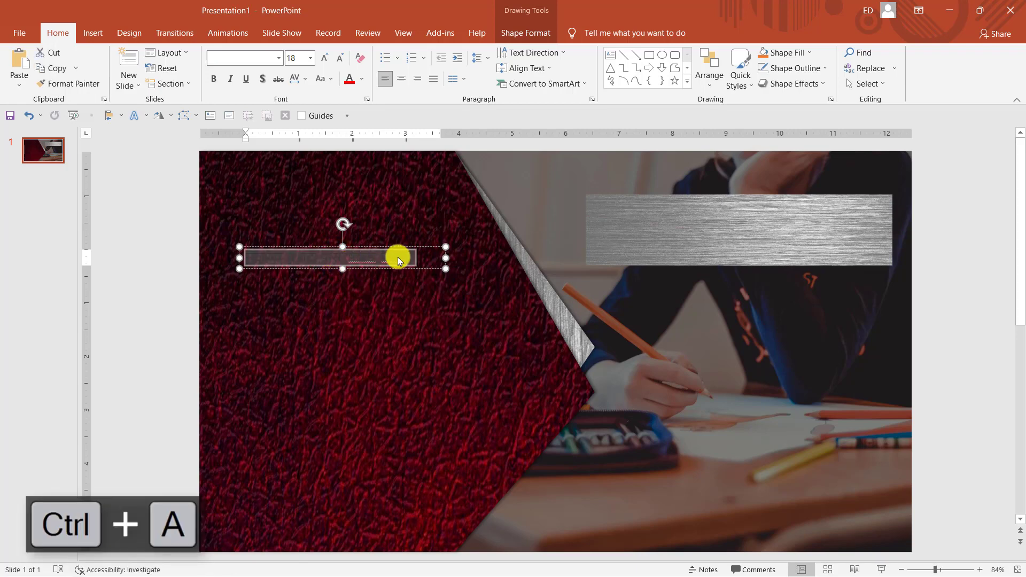
click(361, 80)
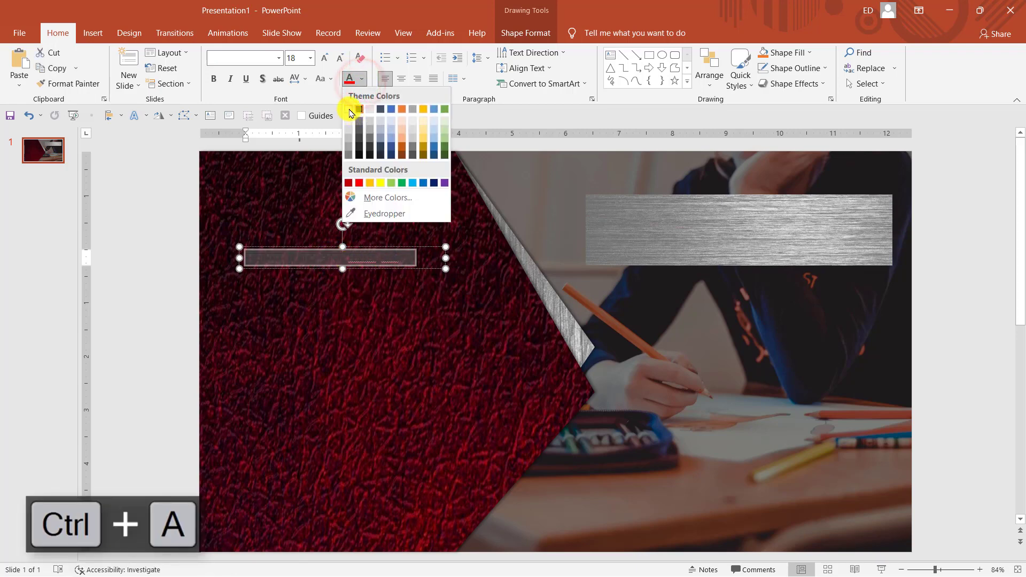
Make the headline text white and enlarge it to 80 pt.
click(349, 109)
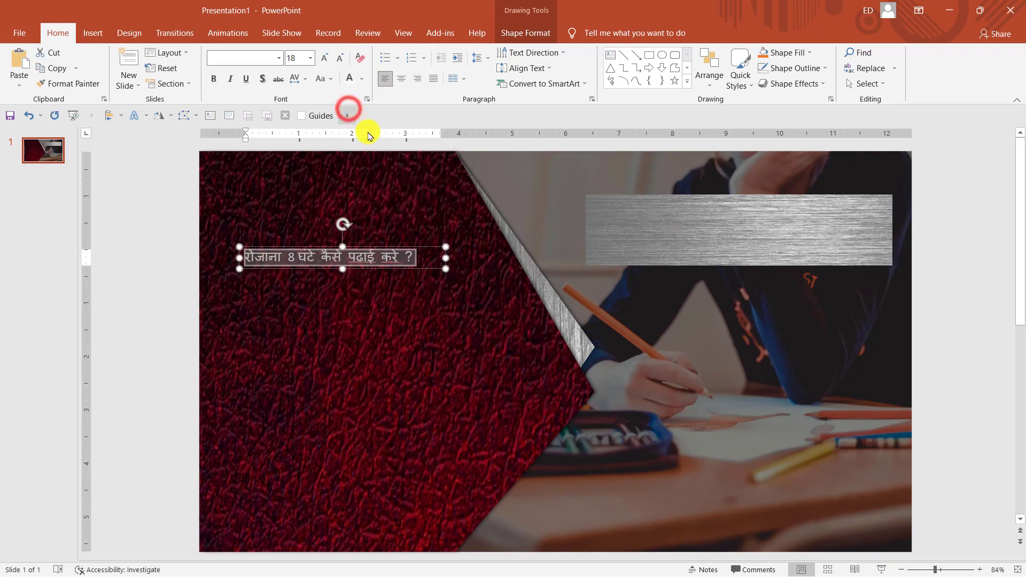
click(325, 63)
click(325, 63)
click(325, 63)
click(324, 62)
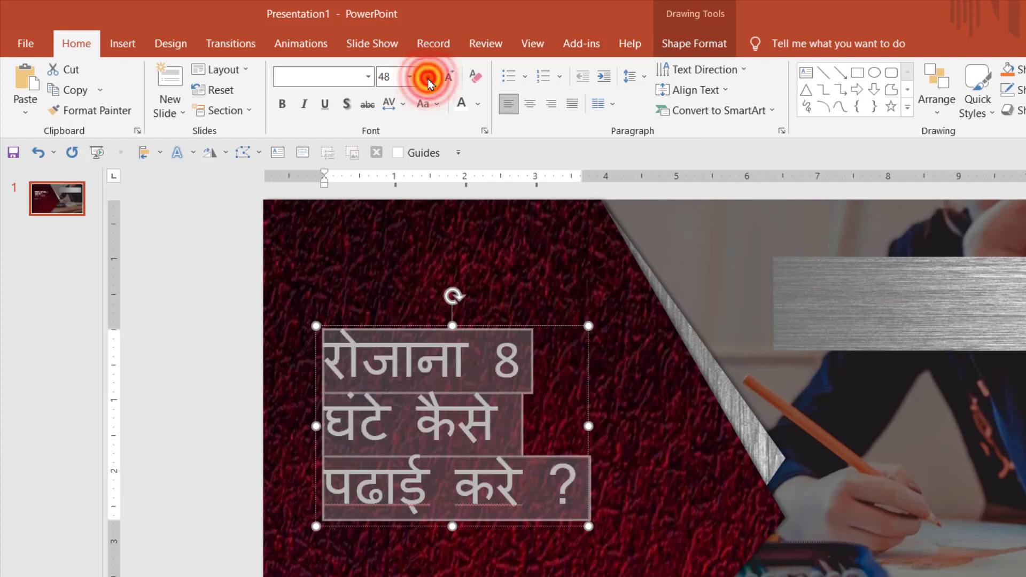
click(427, 79)
click(428, 79)
click(428, 79)
click(427, 79)
click(427, 79)
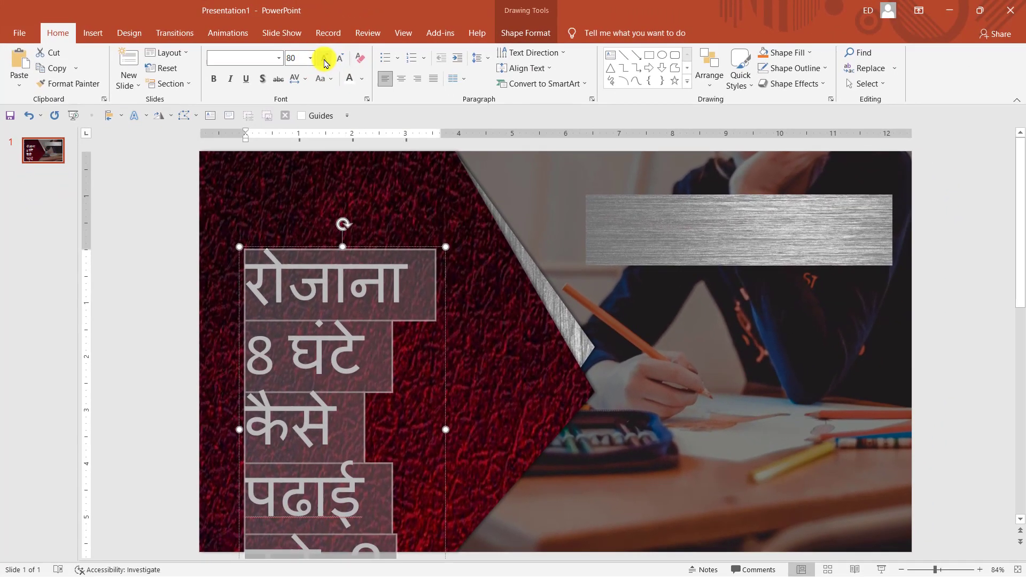
click(298, 57)
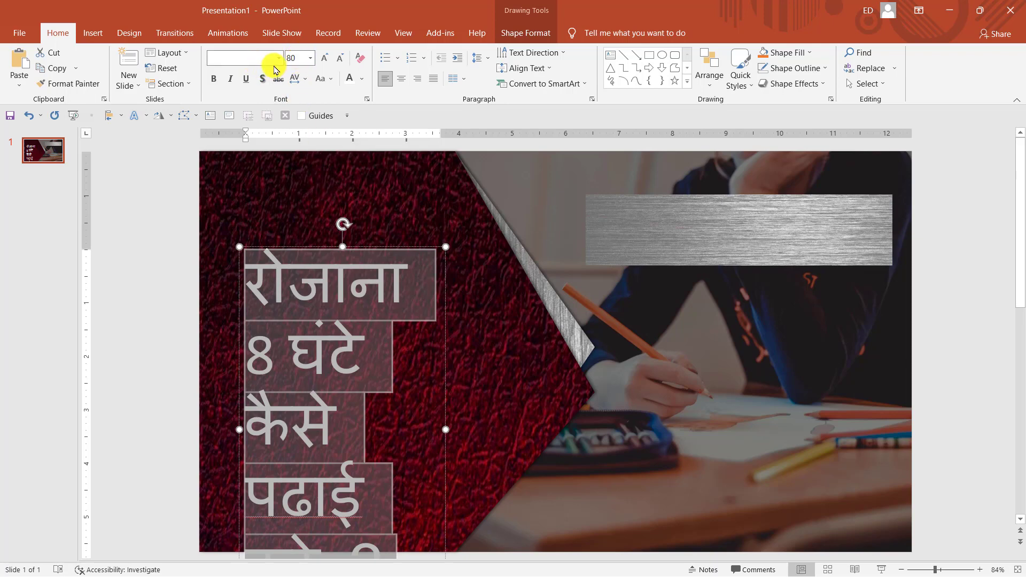
Set the headline font to Khand bold.
click(278, 57)
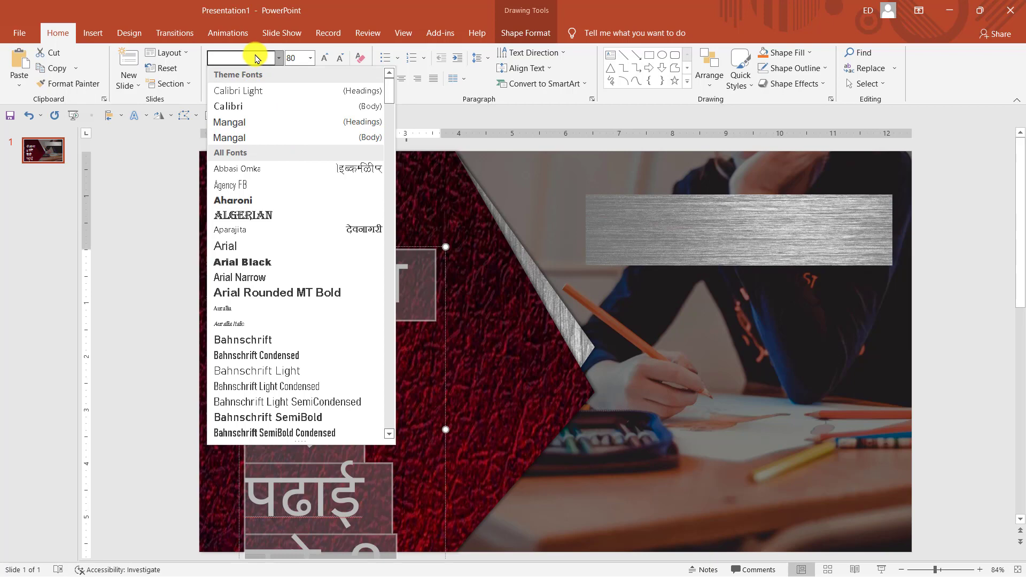
key(super+space)
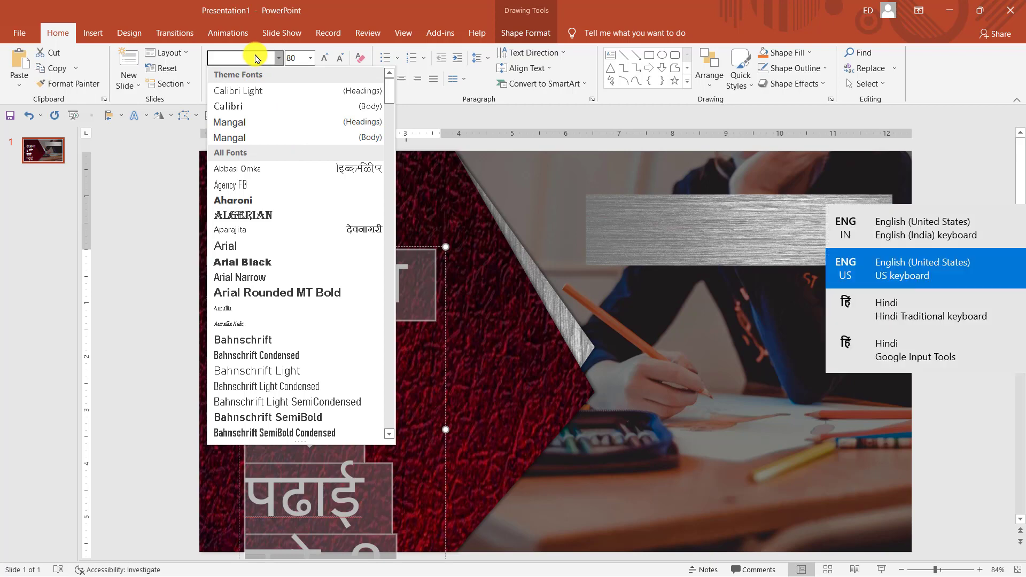
text(Kh)
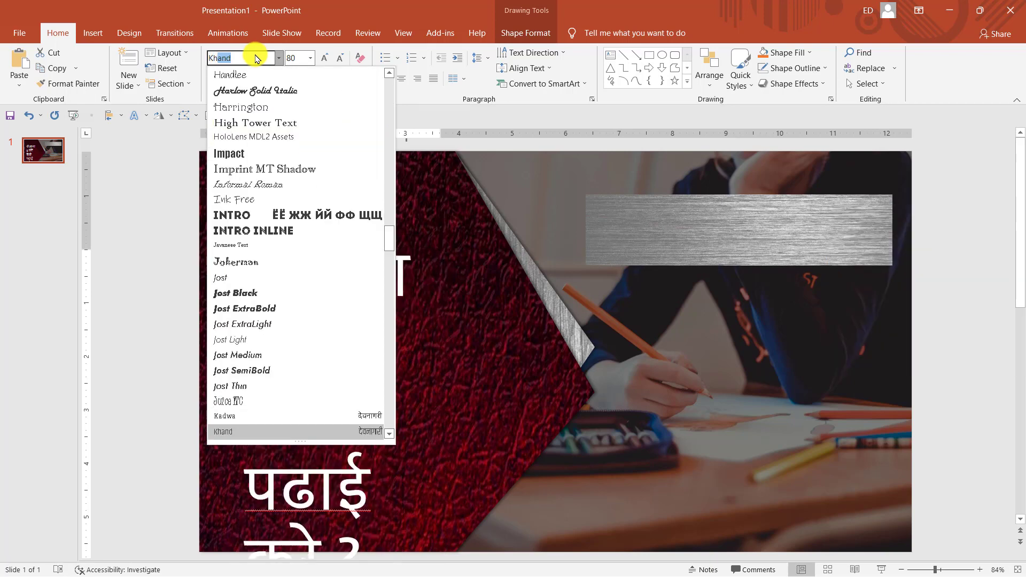
text(and bol)
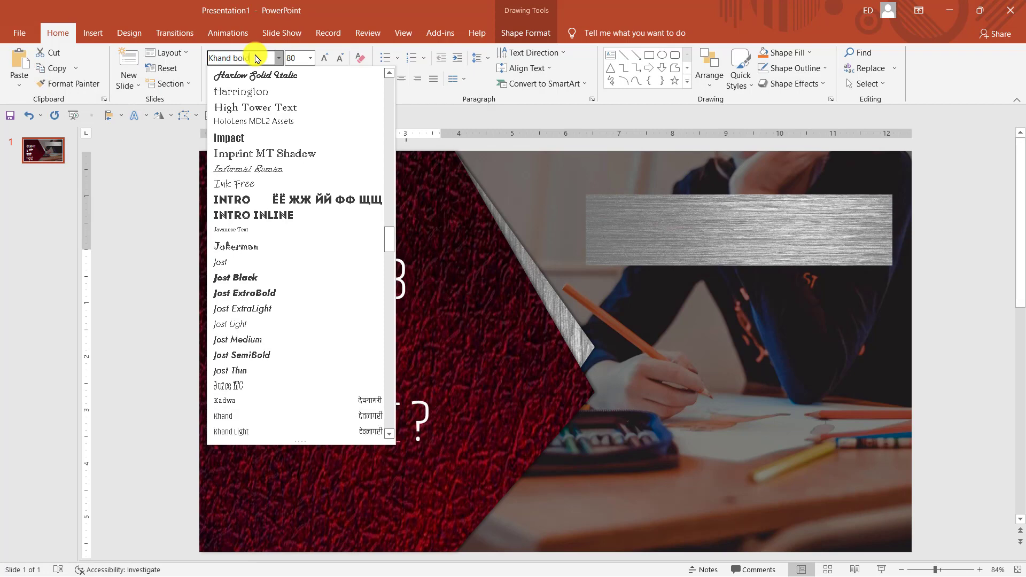
key(Return)
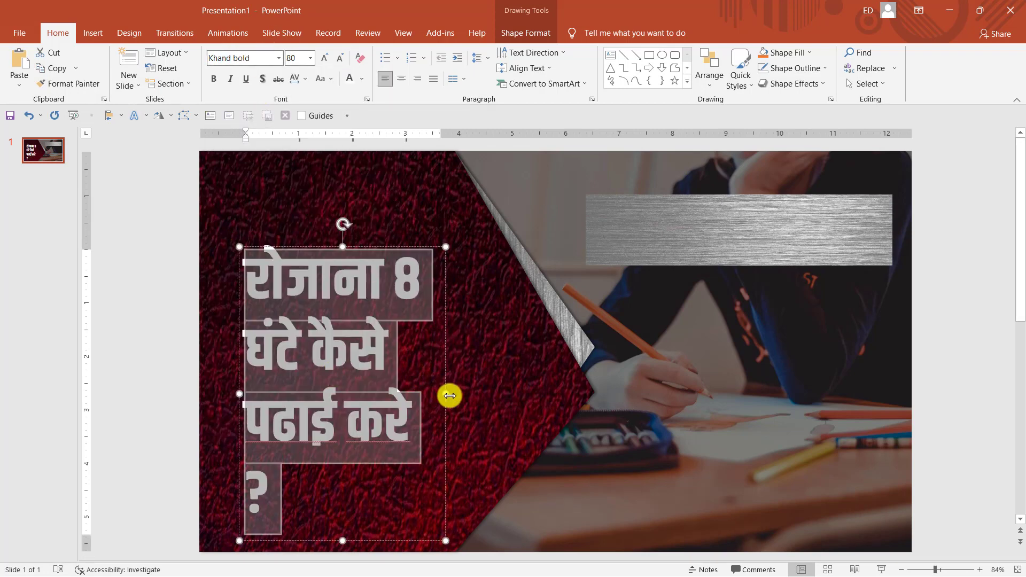
Widen and nudge the headline box, then enlarge all three headline lines to 96 pt.
drag(446, 395, 478, 394)
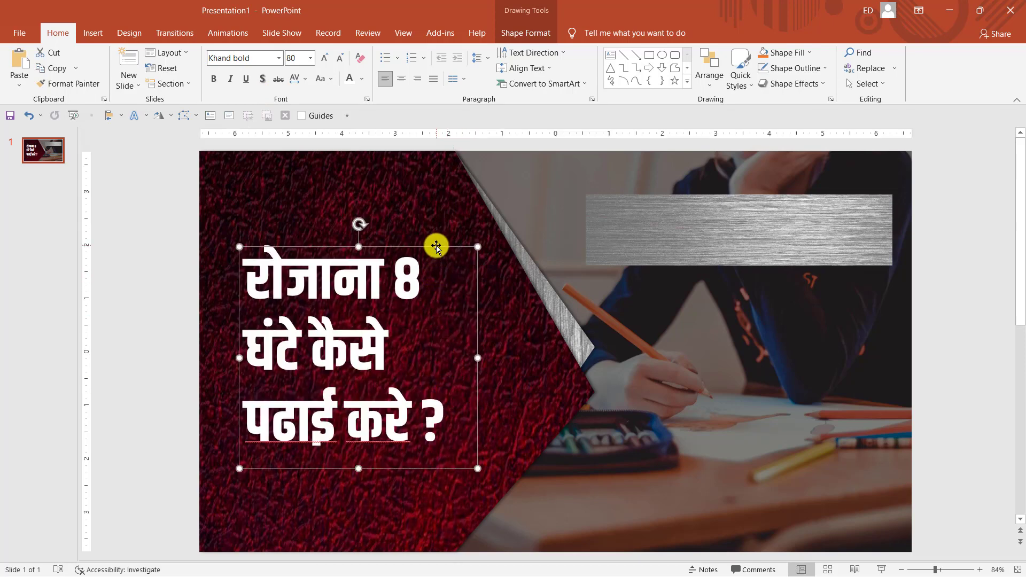
drag(436, 247, 438, 236)
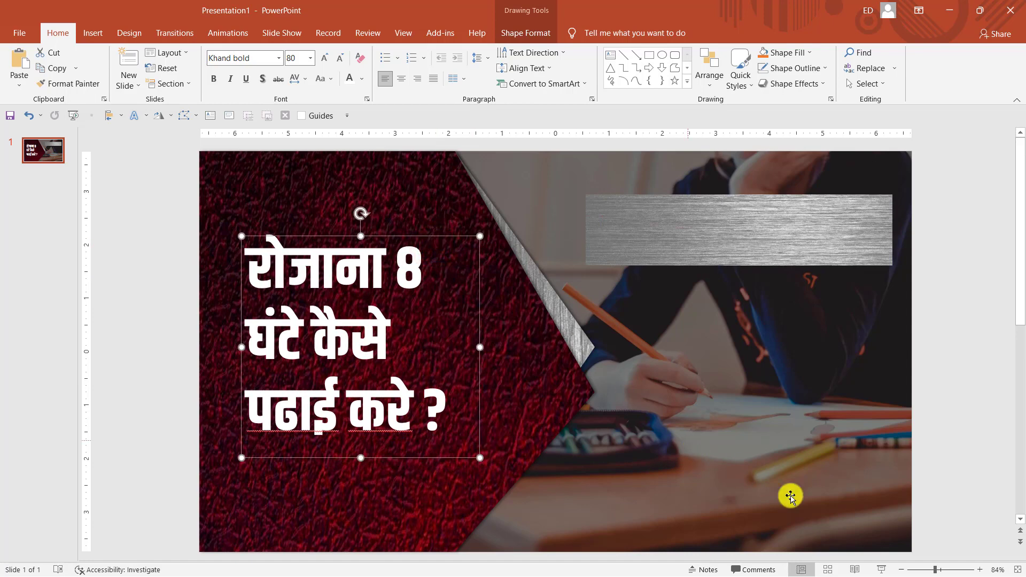
click(901, 570)
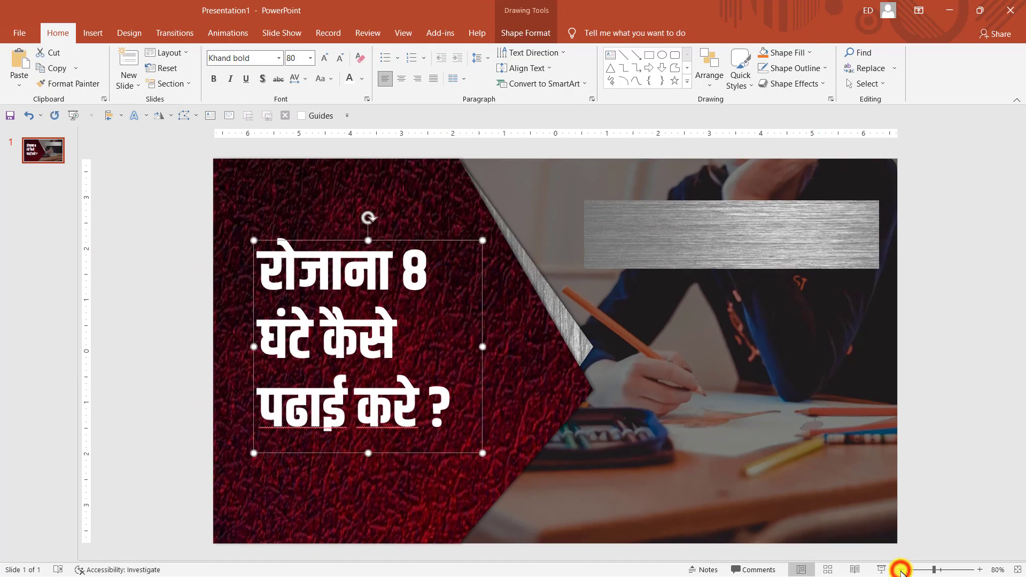
click(900, 569)
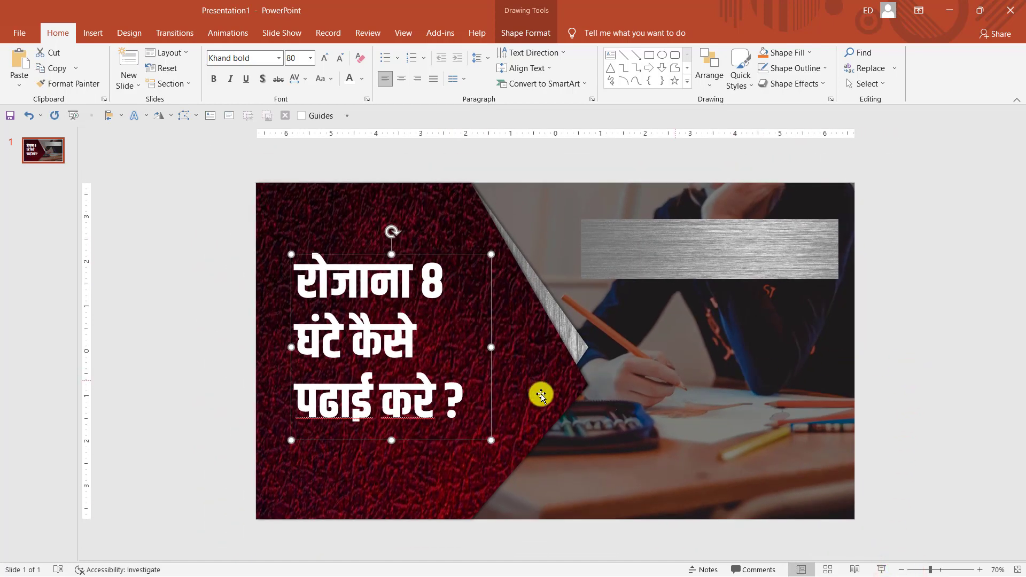
drag(458, 393, 310, 283)
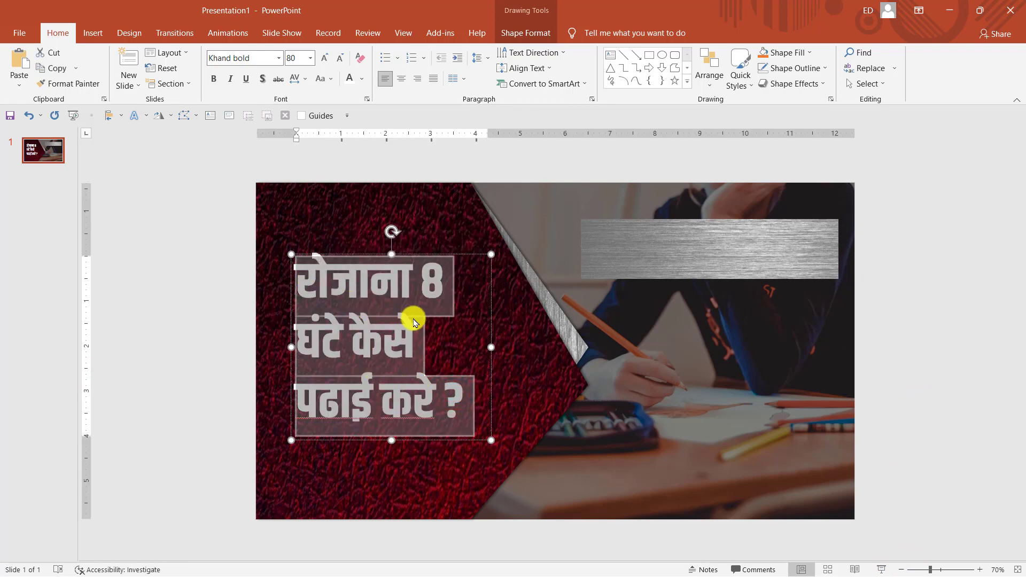
click(321, 60)
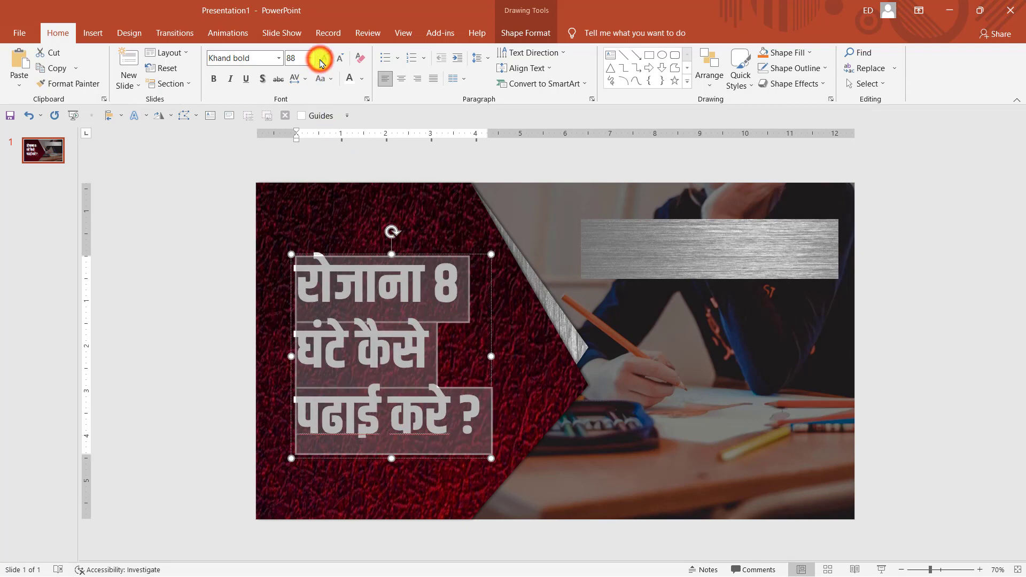
click(320, 60)
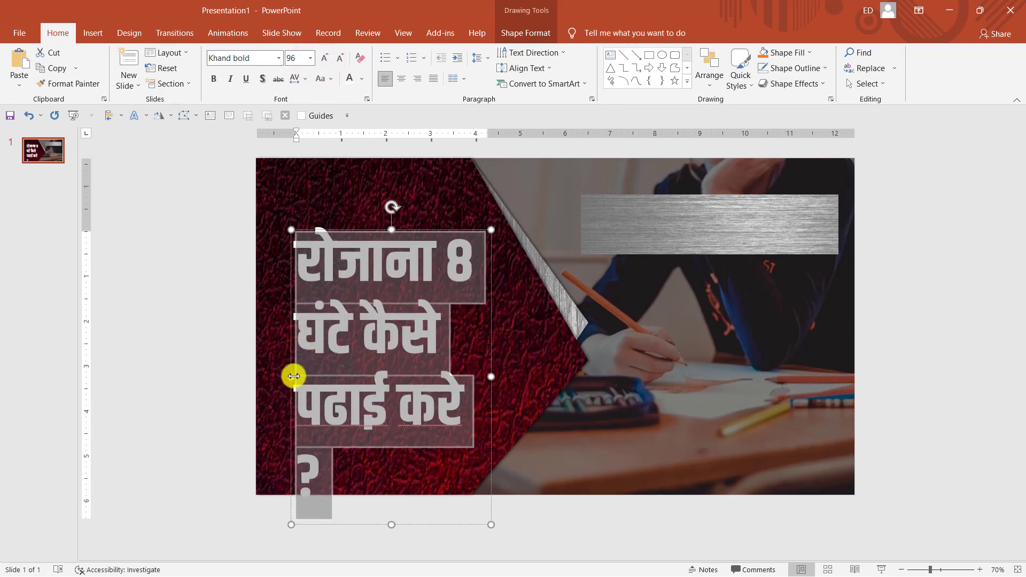
Widen the title box further and move it down and slightly left on the red panel.
drag(290, 376, 275, 365)
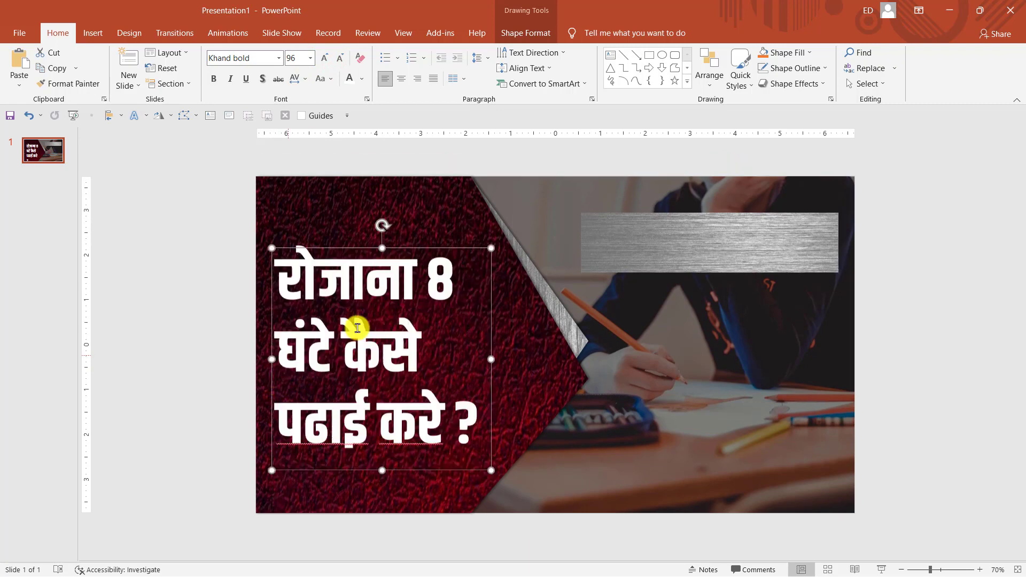
drag(455, 254, 464, 244)
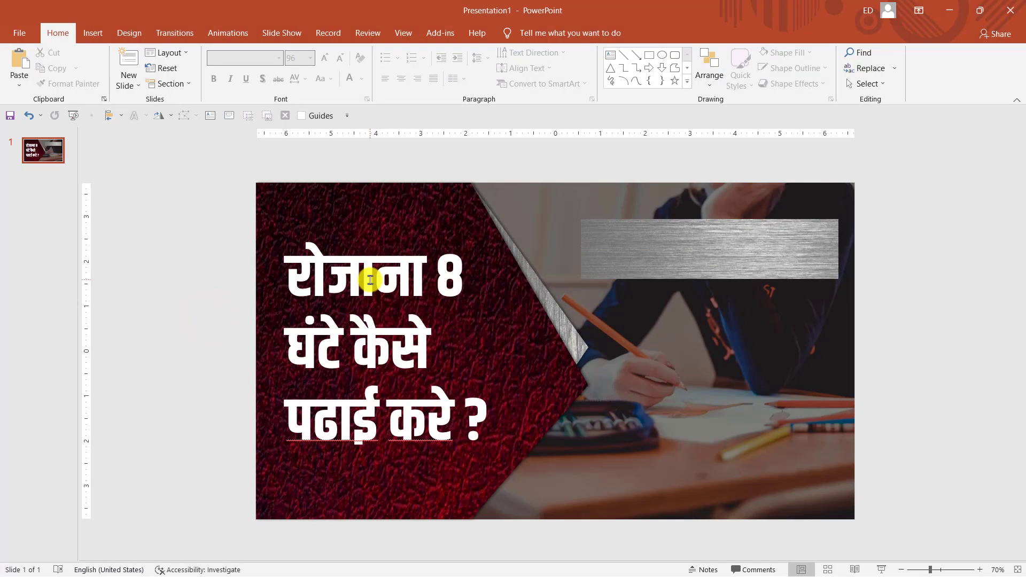
click(371, 279)
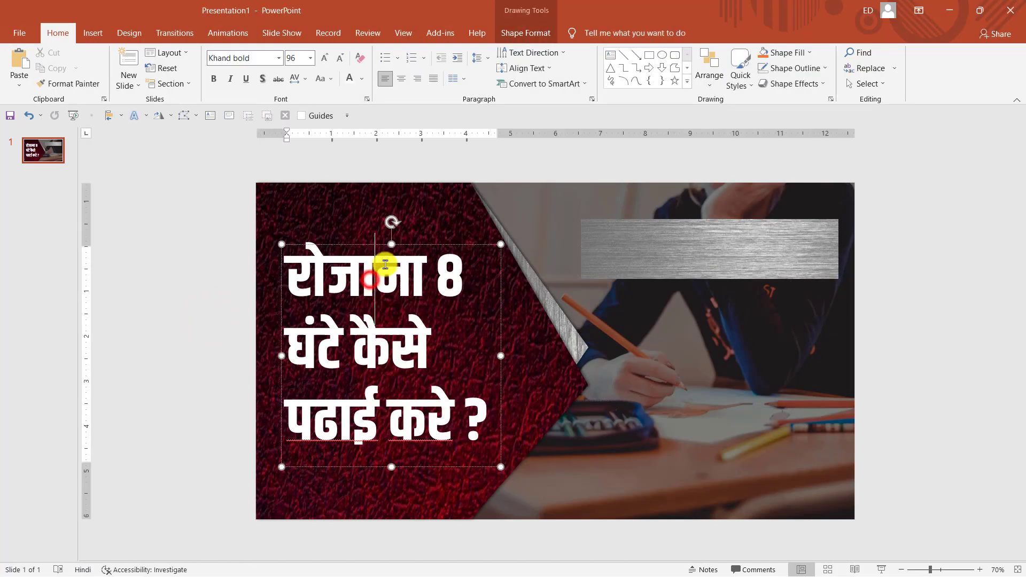
click(430, 246)
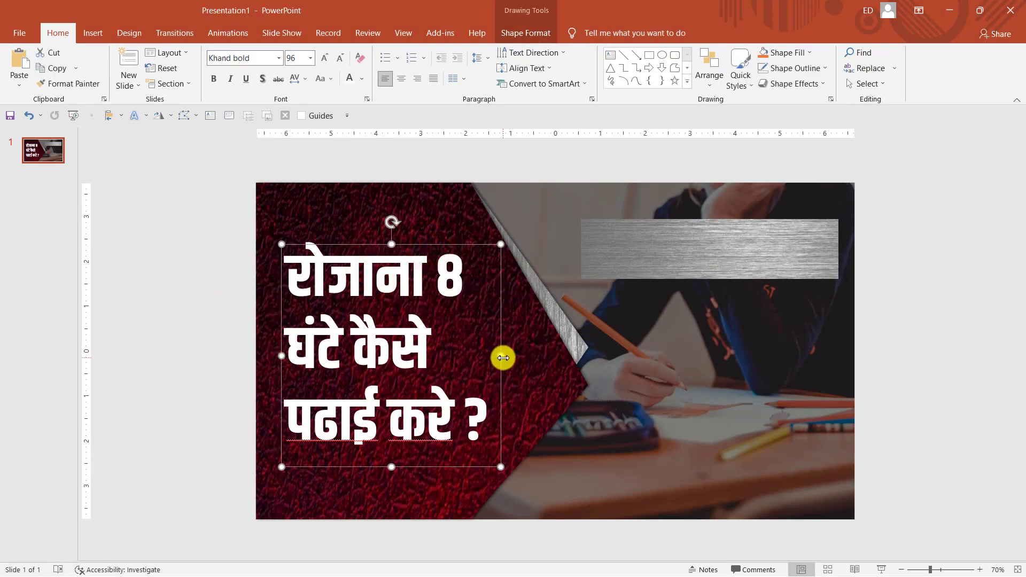
drag(503, 358, 541, 354)
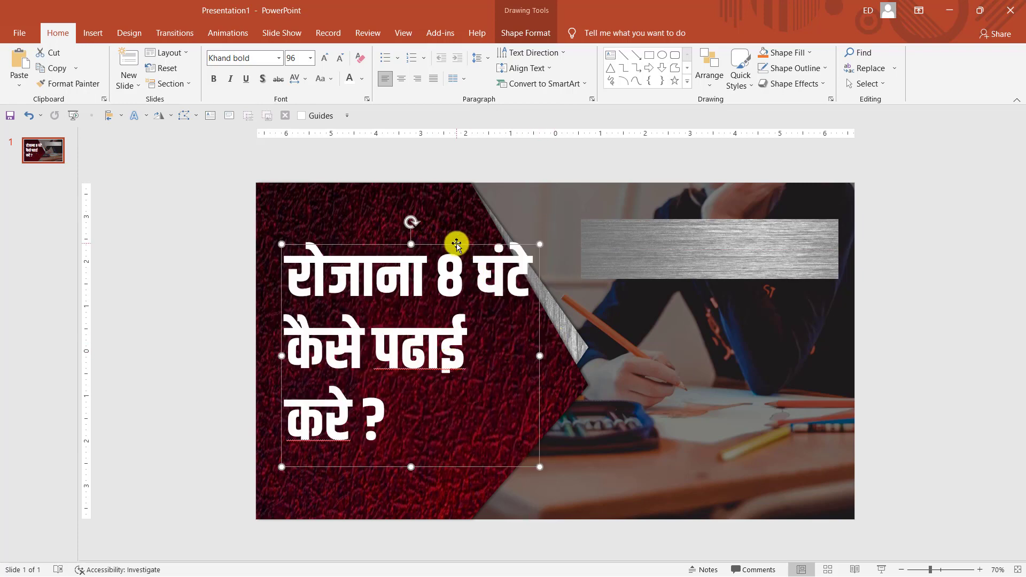
drag(457, 244, 452, 297)
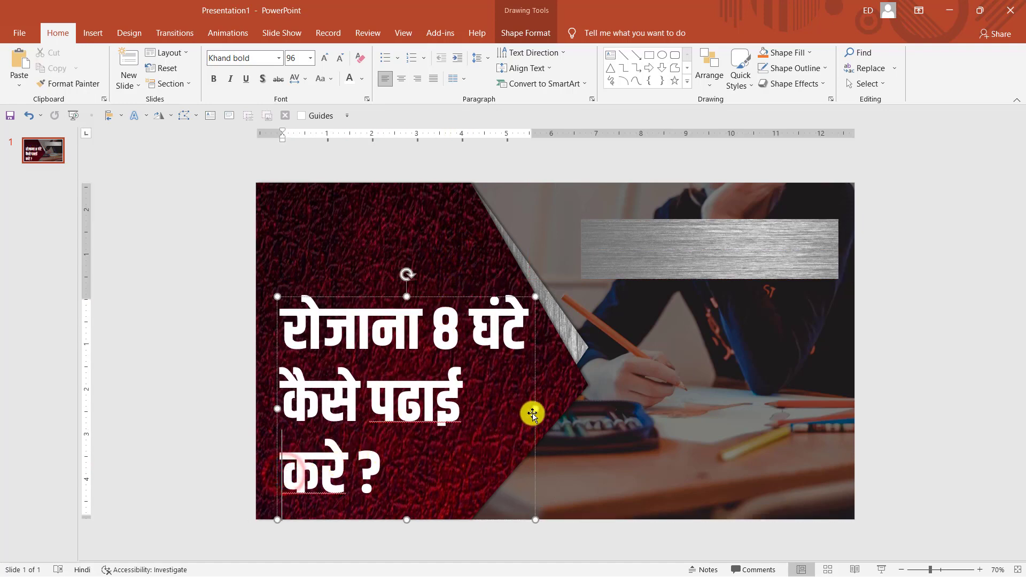
drag(535, 409, 583, 402)
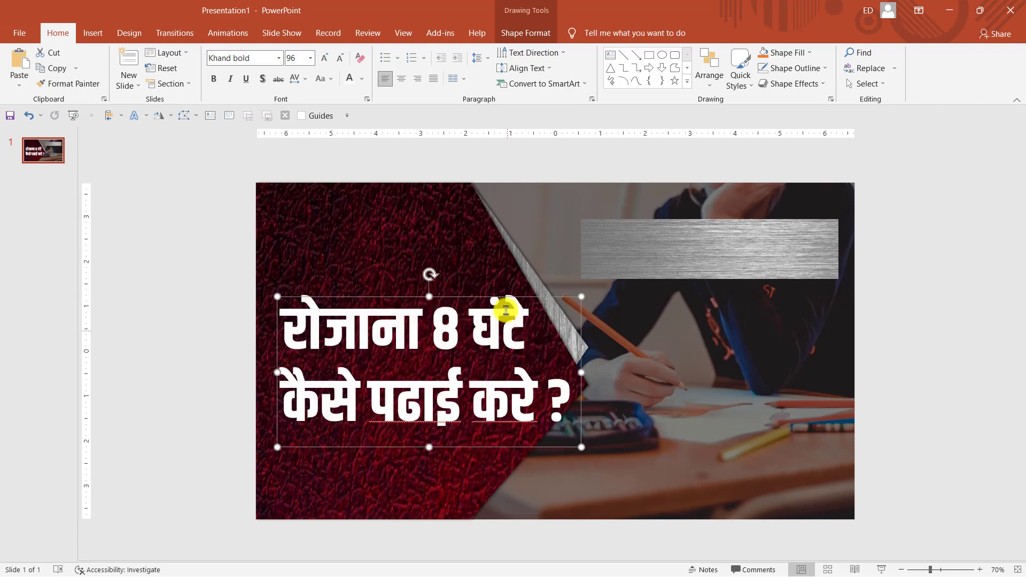
drag(457, 297, 445, 297)
text(े)
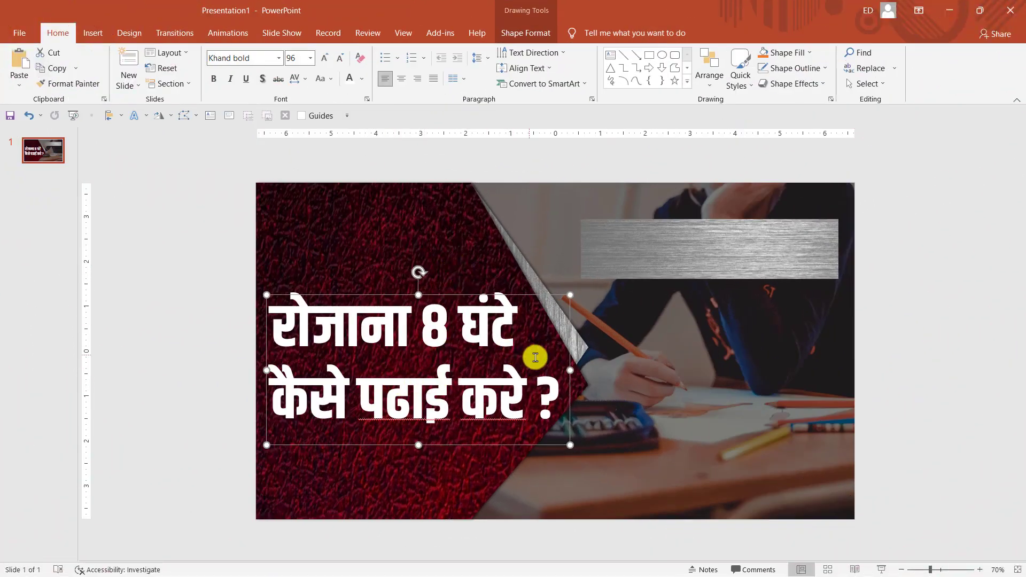
Stretch the silver diagonal strip's tip slightly to the right.
click(451, 265)
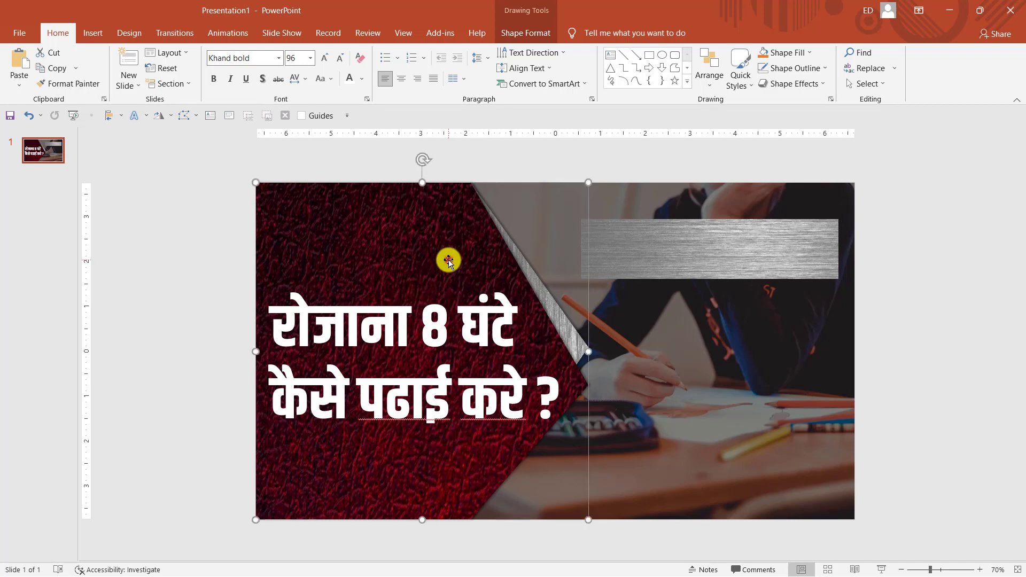
shift+click(546, 289)
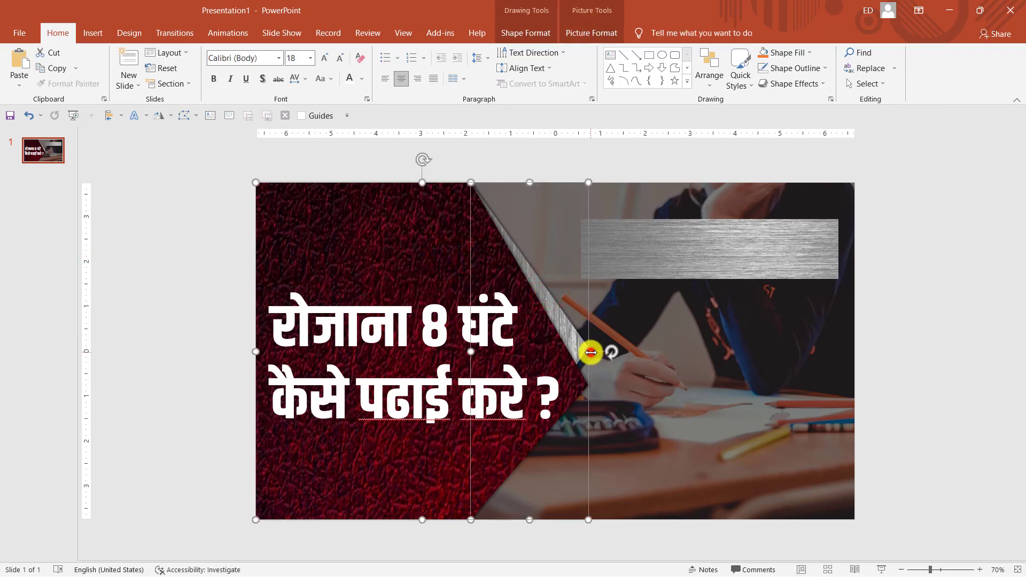
drag(590, 352, 598, 352)
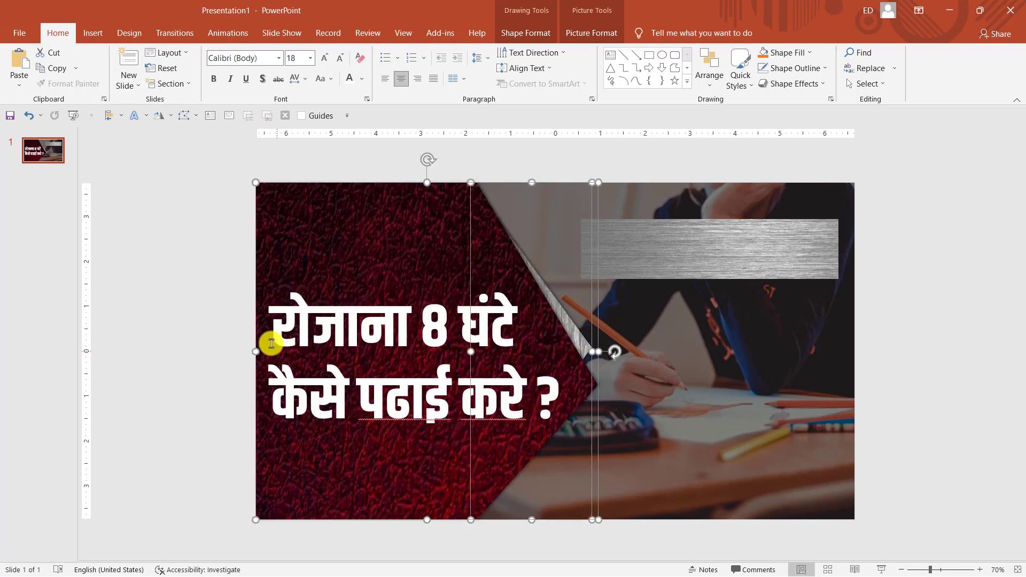
Reduce all of the title text to 88 pt.
click(224, 332)
click(356, 320)
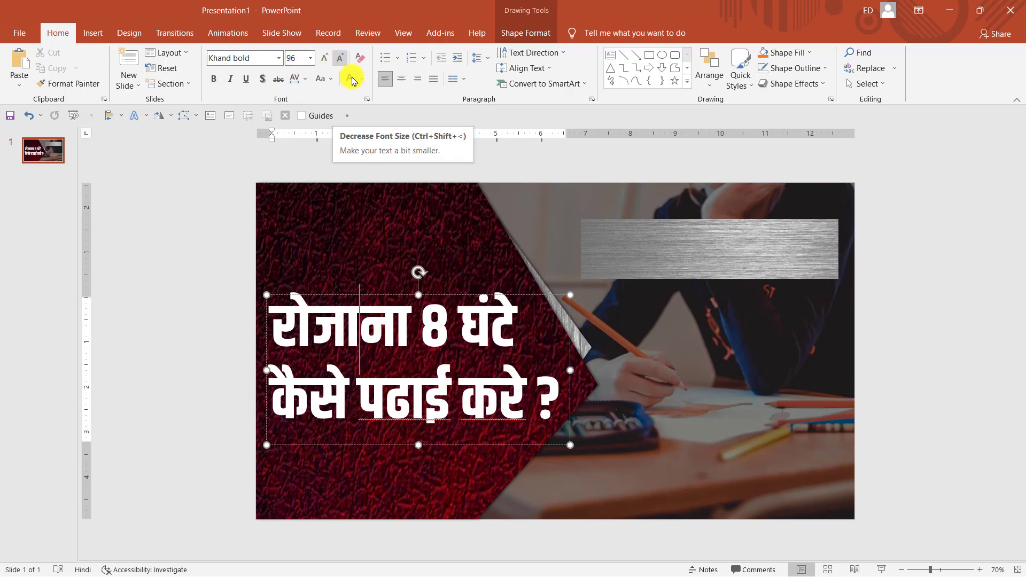
key(ctrl+a)
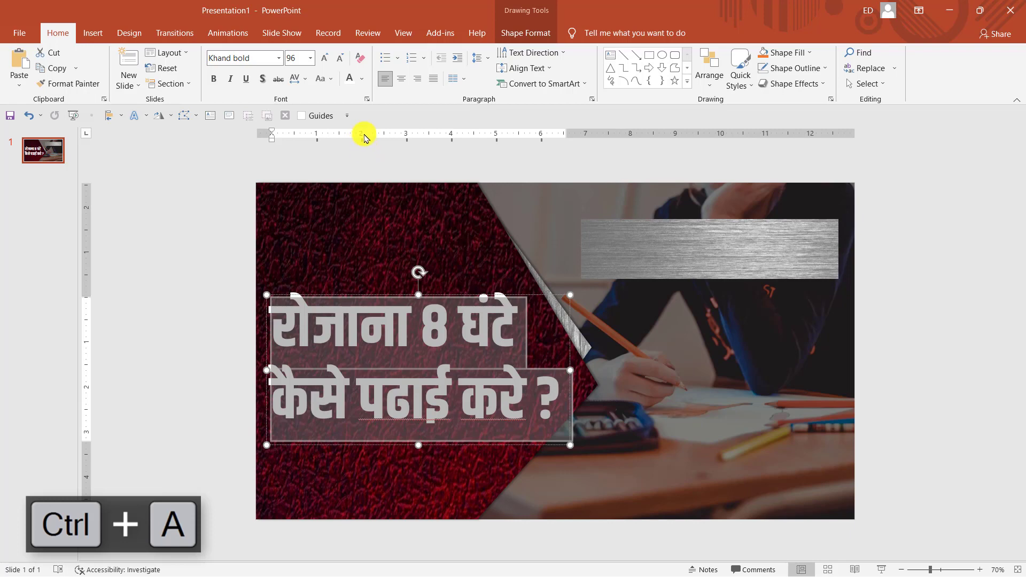
click(342, 63)
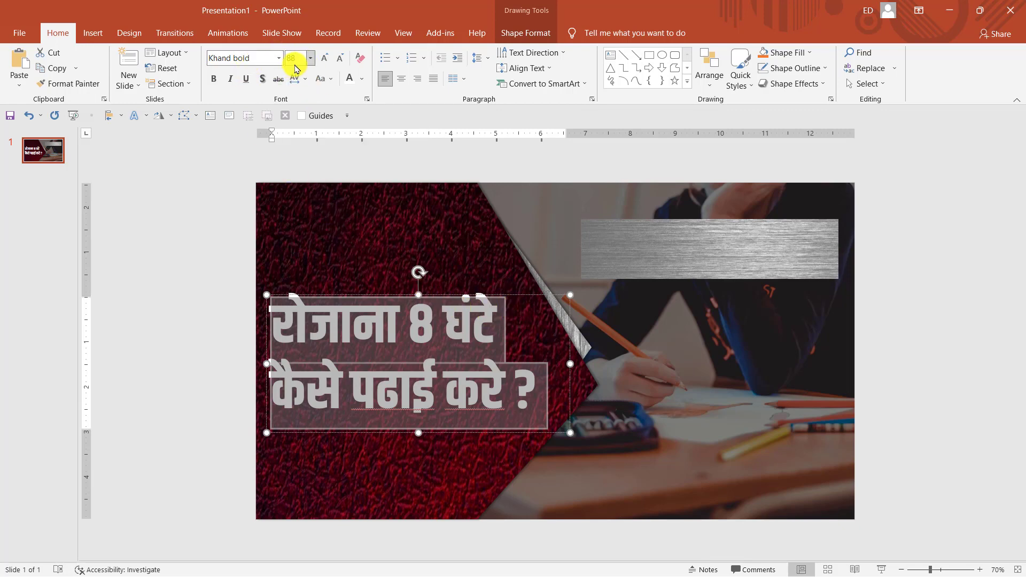
click(208, 312)
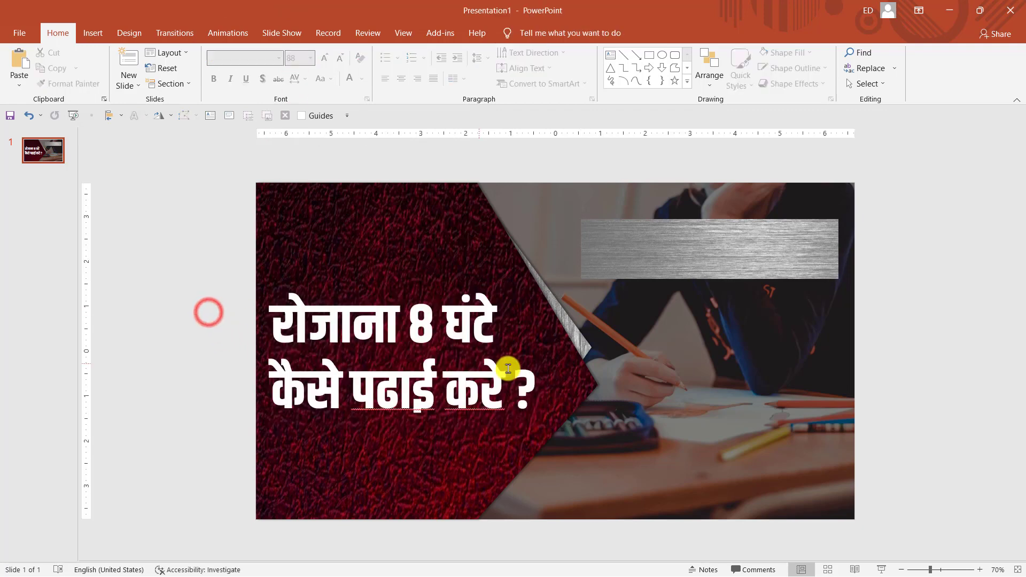
Break the title into three lines, starting new lines before 8 and before पढाई.
click(452, 324)
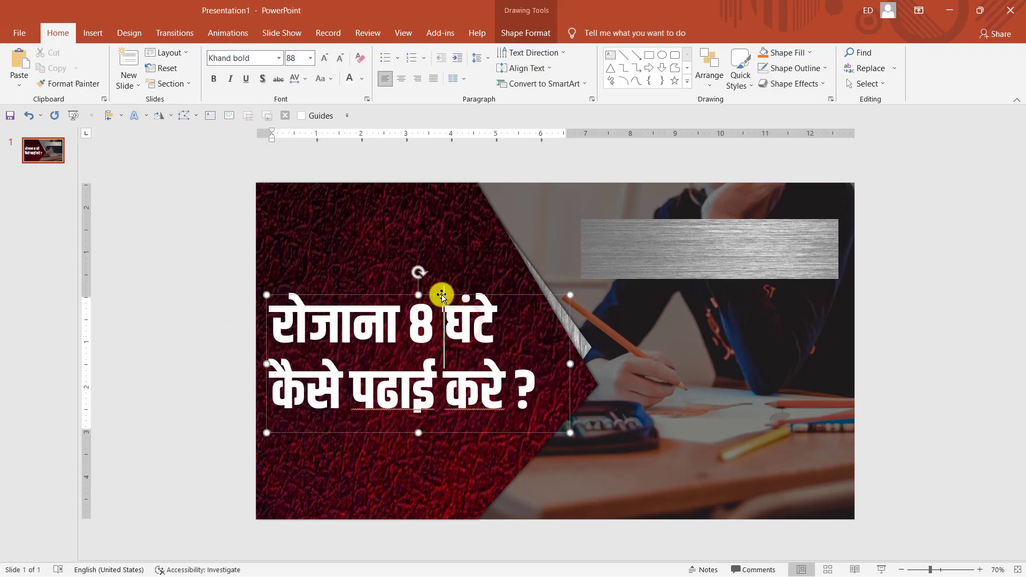
drag(438, 296, 447, 291)
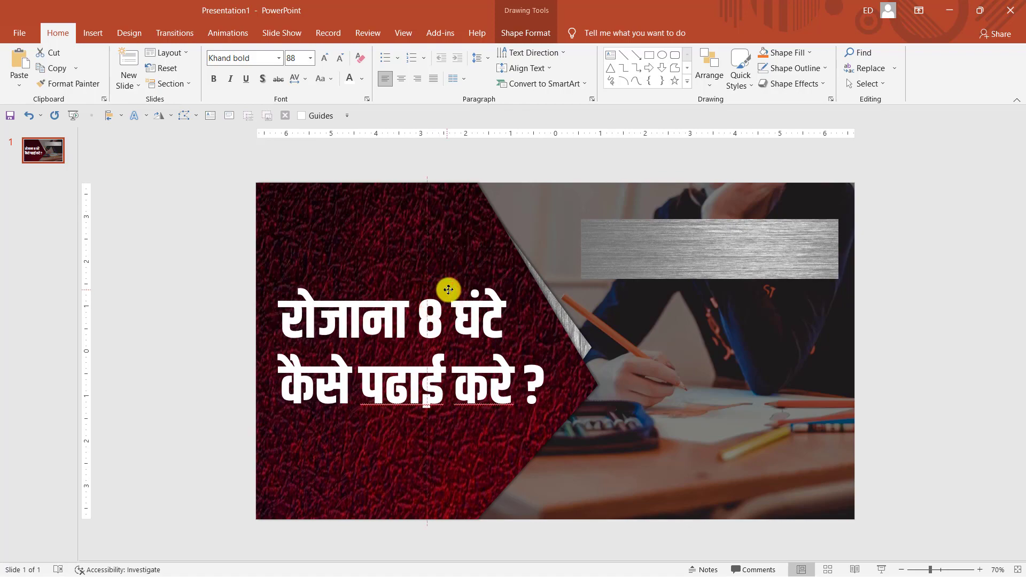
click(422, 314)
key(Return)
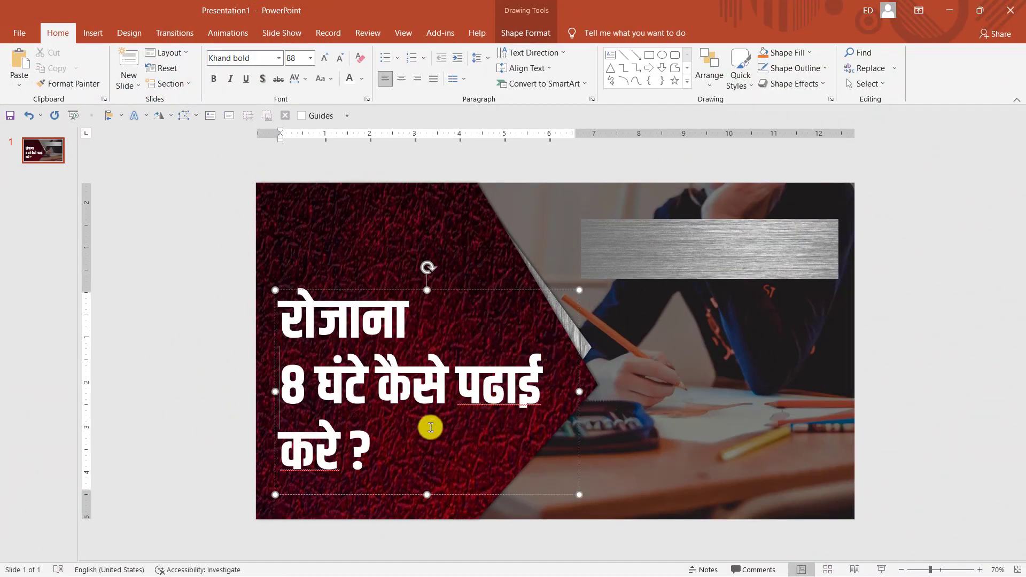
click(452, 386)
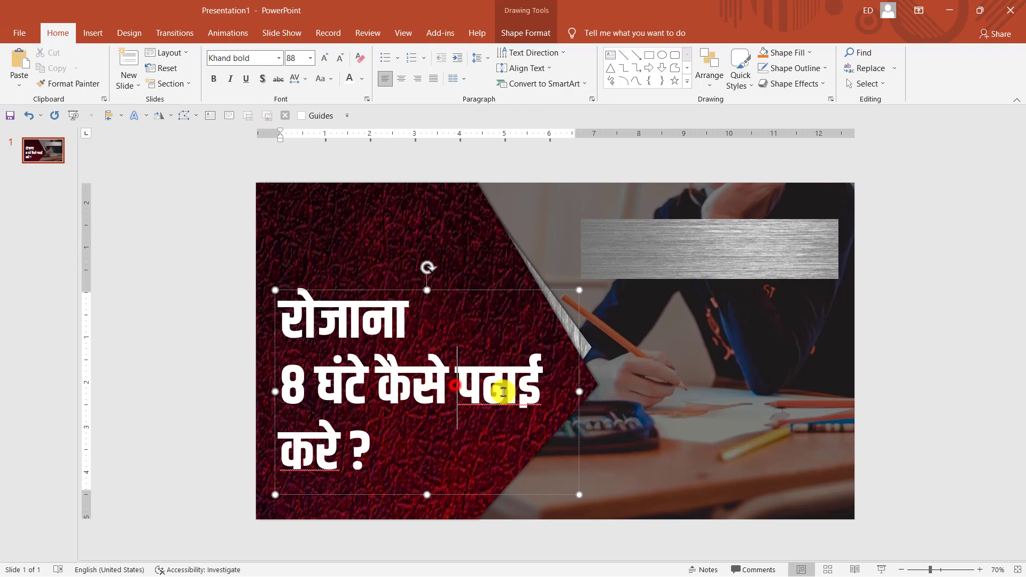
key(Return)
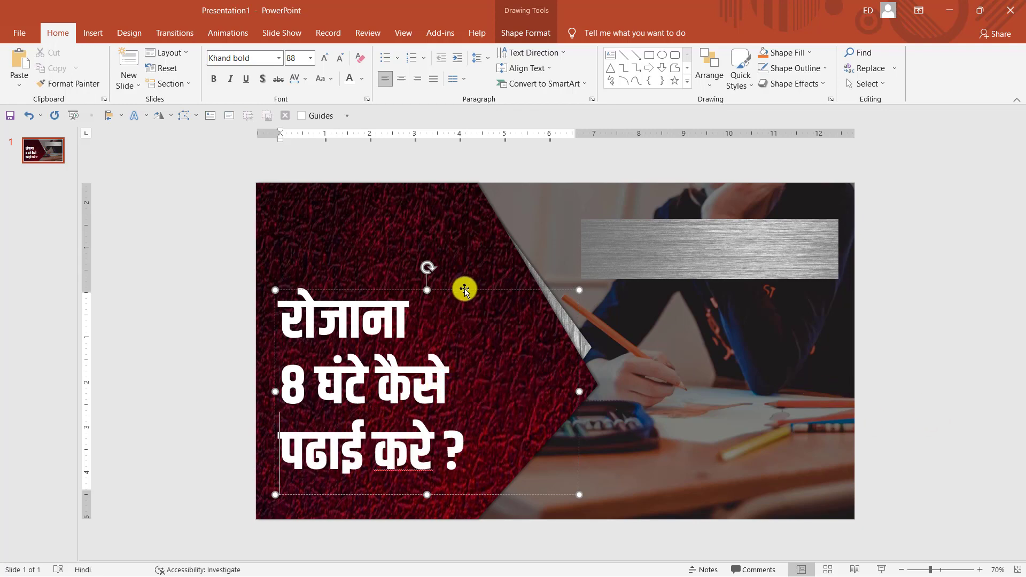
Enlarge the title to 115 pt, then move it up-left and narrow its box.
drag(464, 290, 482, 227)
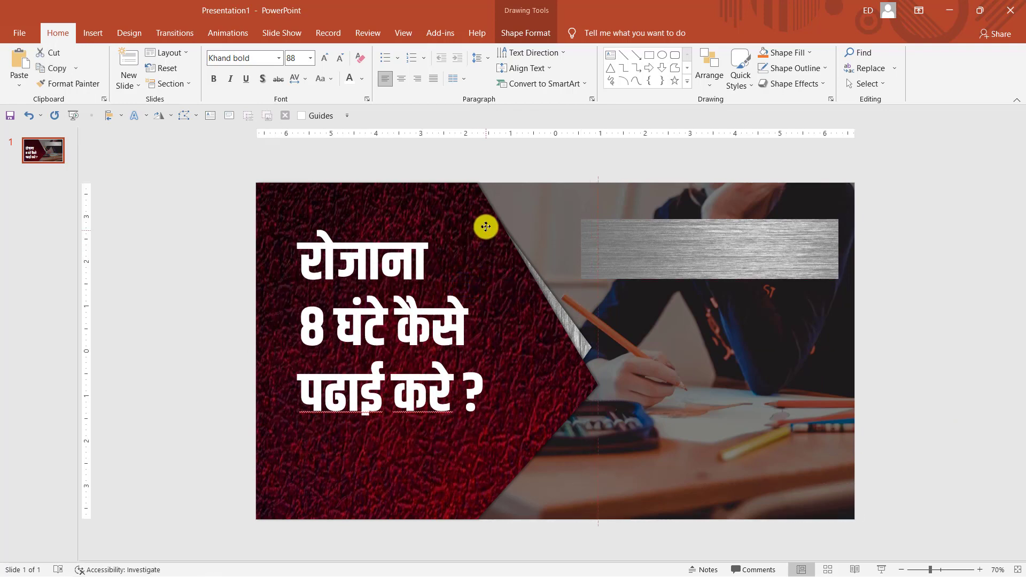
click(323, 59)
click(323, 59)
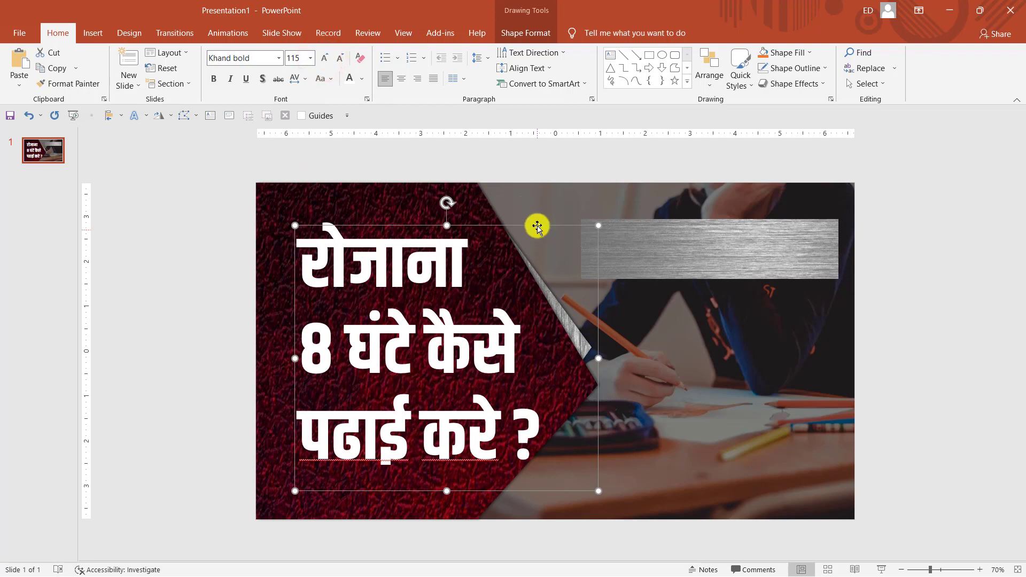
drag(537, 225, 522, 219)
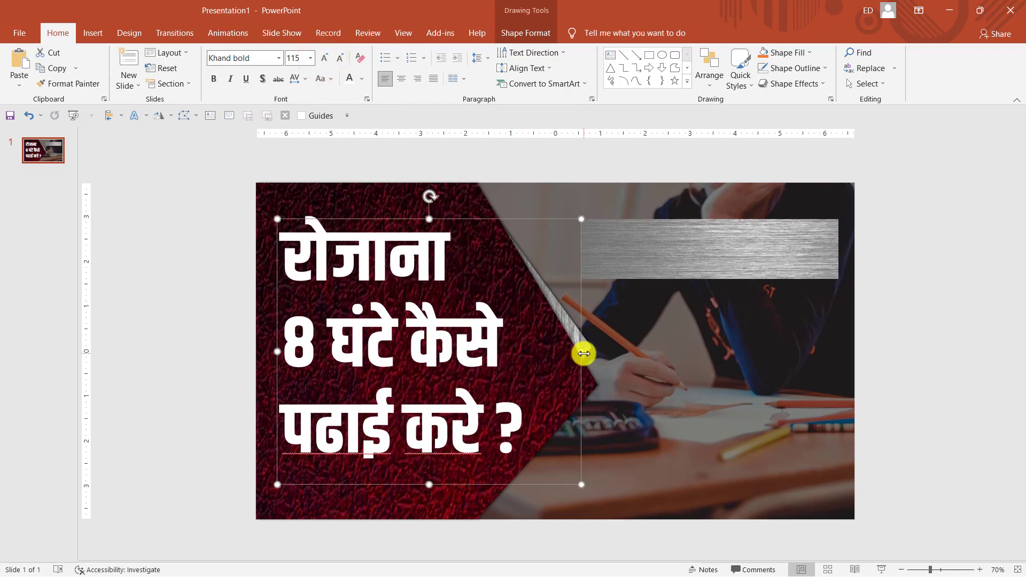
drag(583, 353, 538, 355)
click(211, 311)
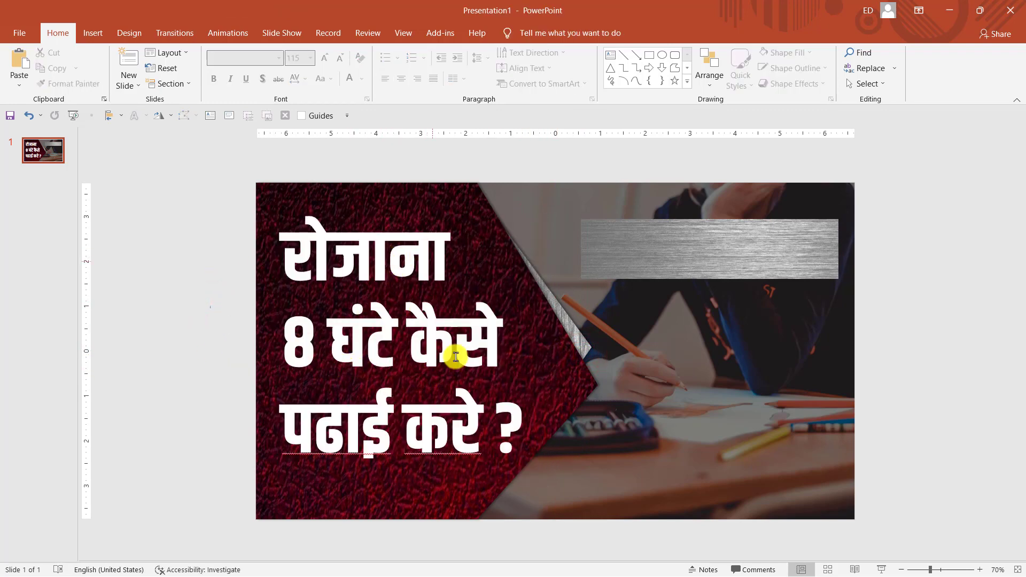
Zoom out and drag the three-line title box off the slide's left edge.
click(900, 570)
click(901, 570)
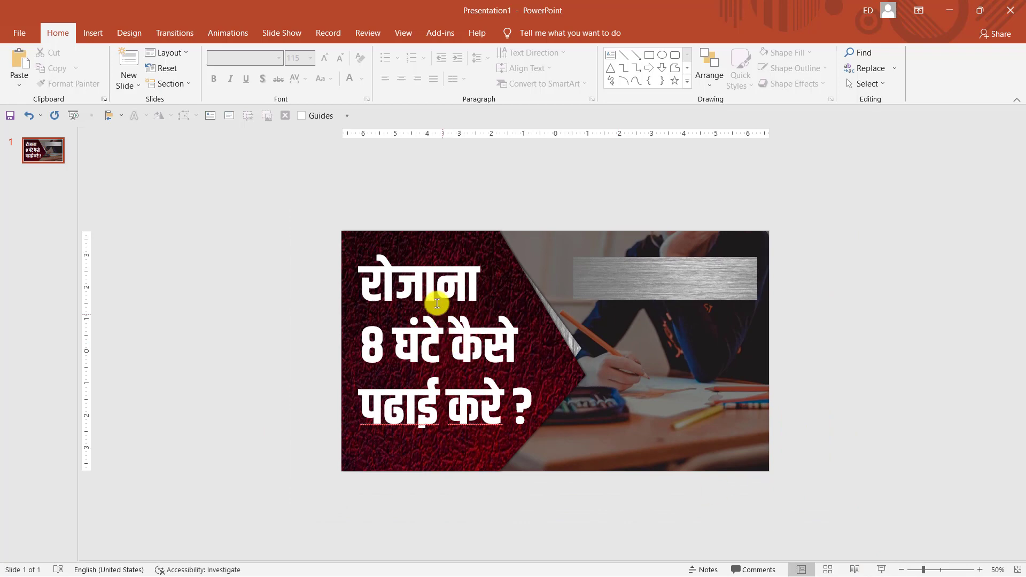
click(435, 282)
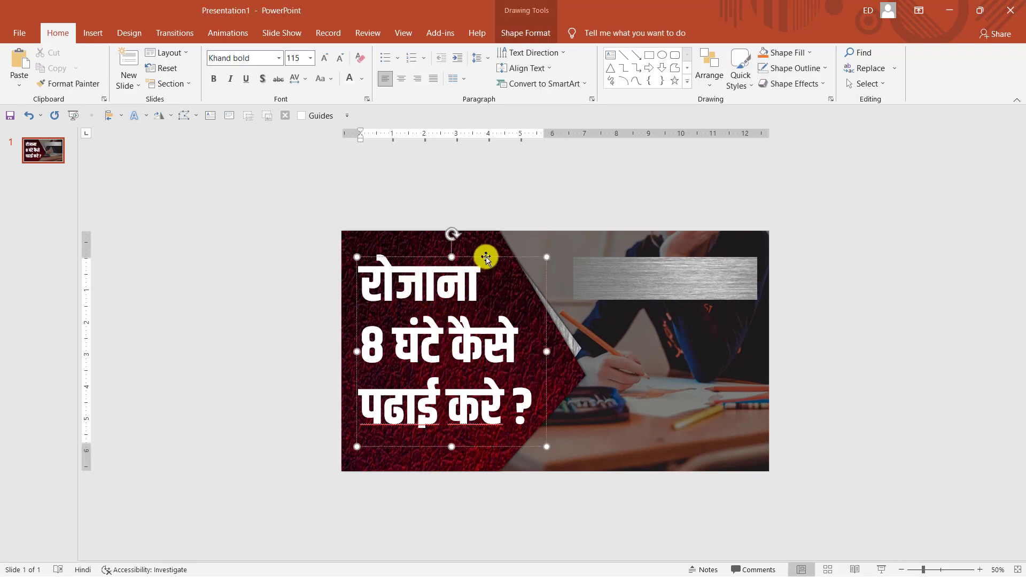
drag(486, 258, 273, 241)
click(260, 459)
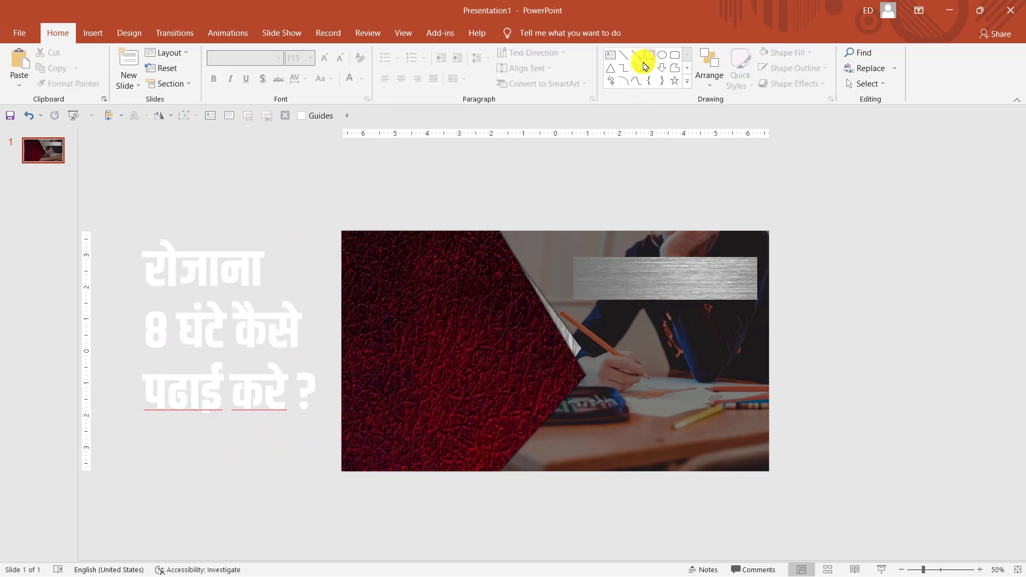
Draw a rectangle covering the off-slide title.
click(648, 57)
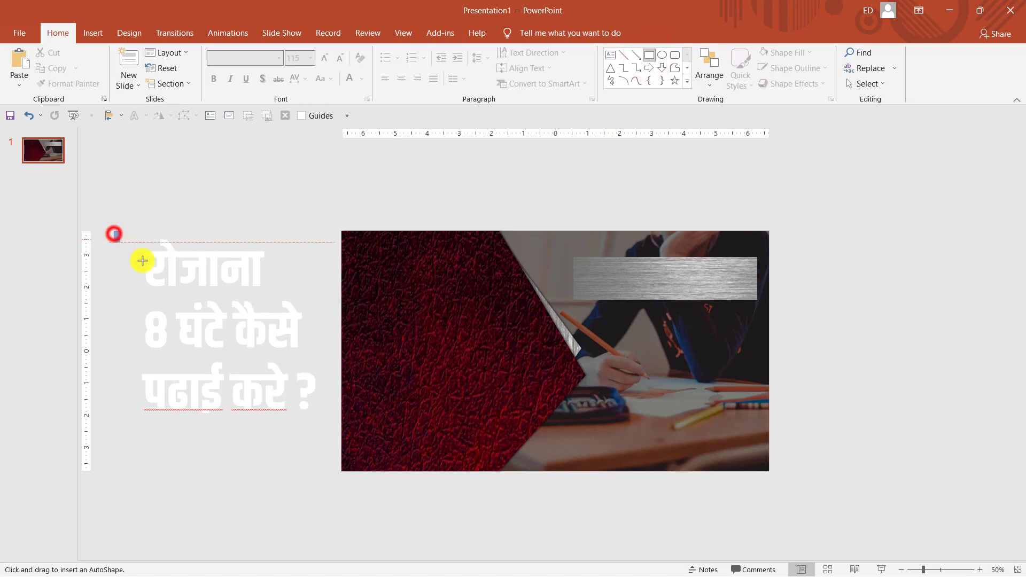
drag(113, 233, 323, 427)
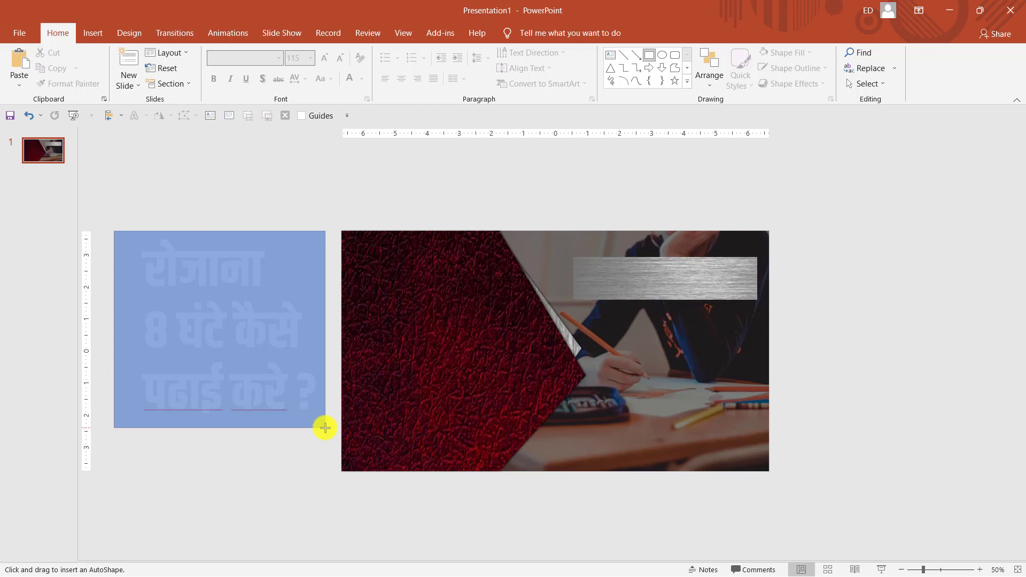
drag(325, 427, 325, 427)
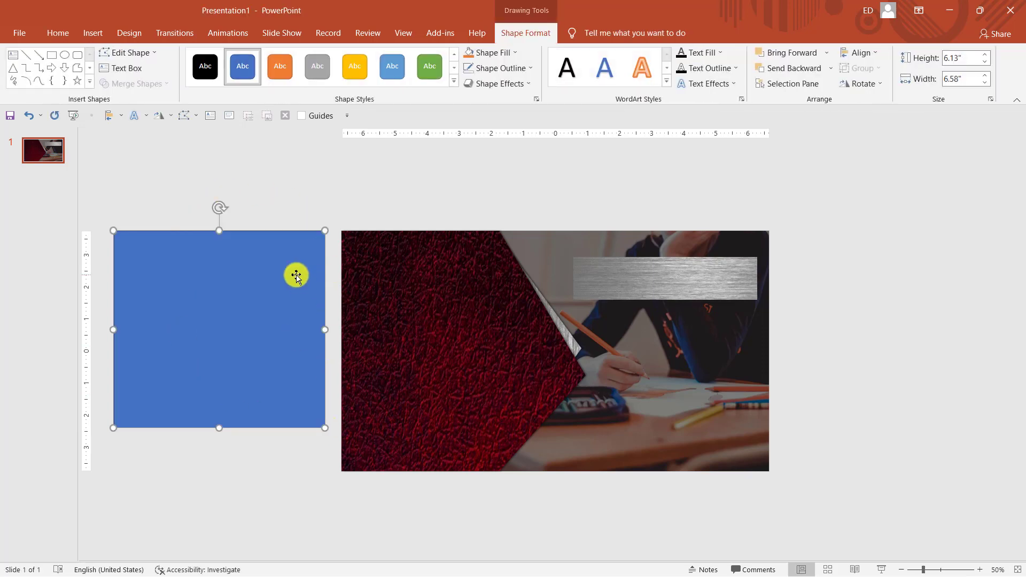
click(266, 483)
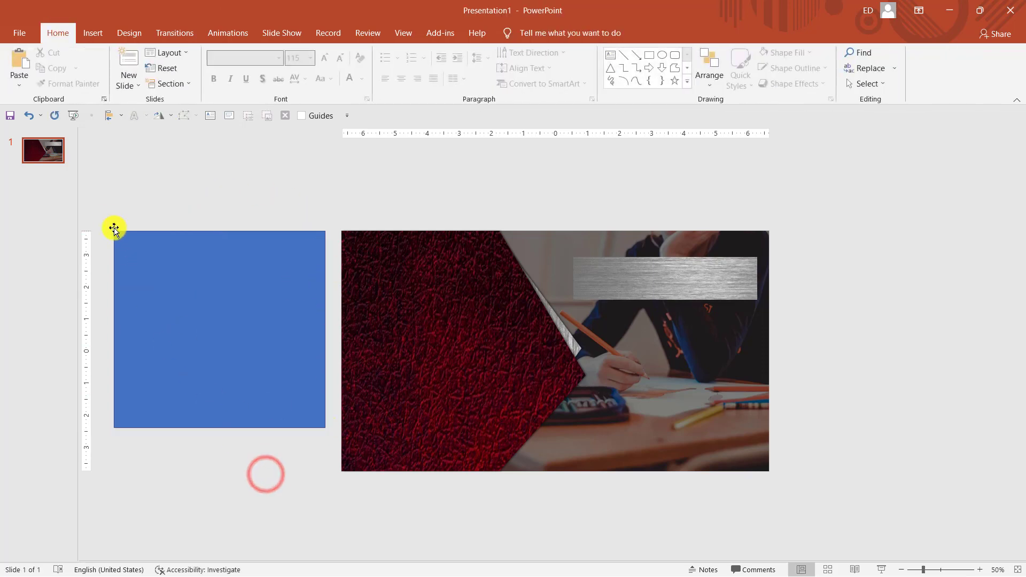
Select the rectangle and title together and merge them with Intersect.
drag(100, 213, 388, 467)
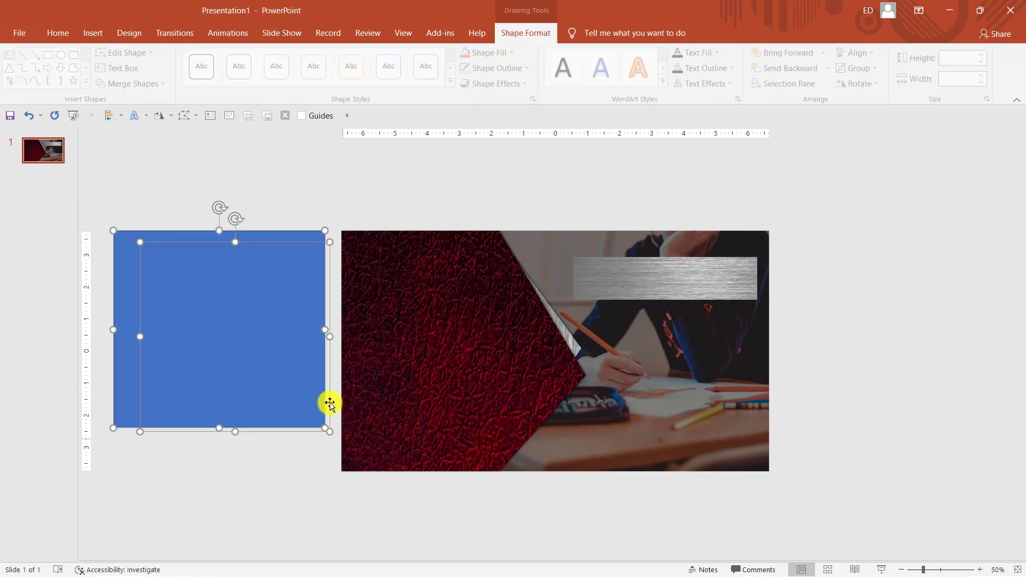
click(243, 510)
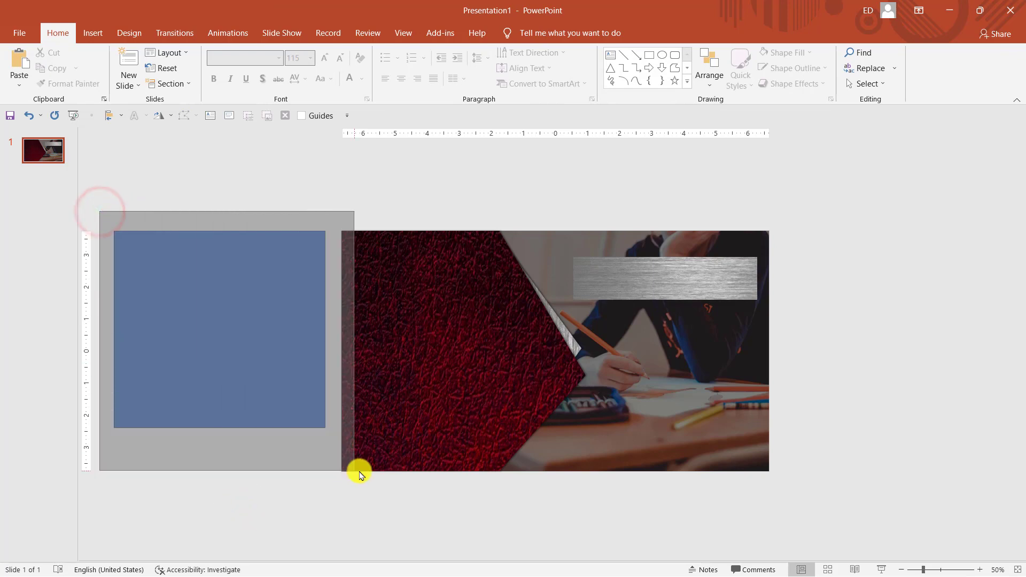
drag(118, 242, 373, 470)
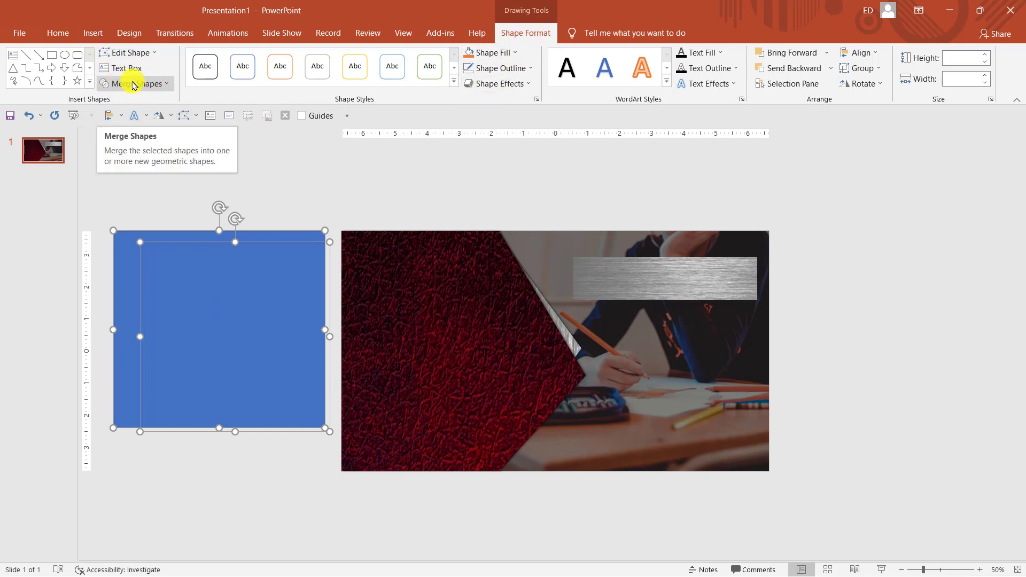
click(157, 86)
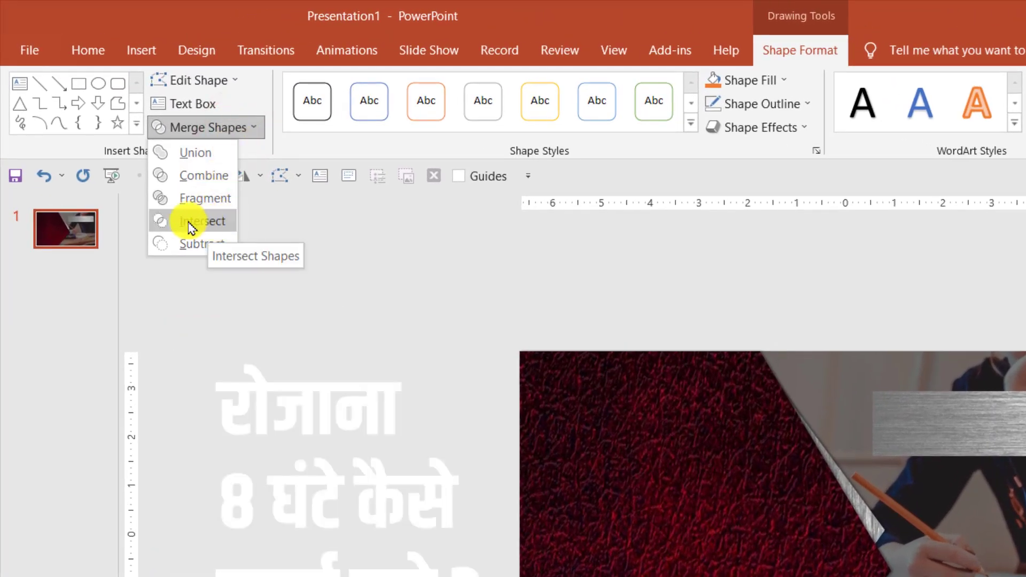
click(189, 224)
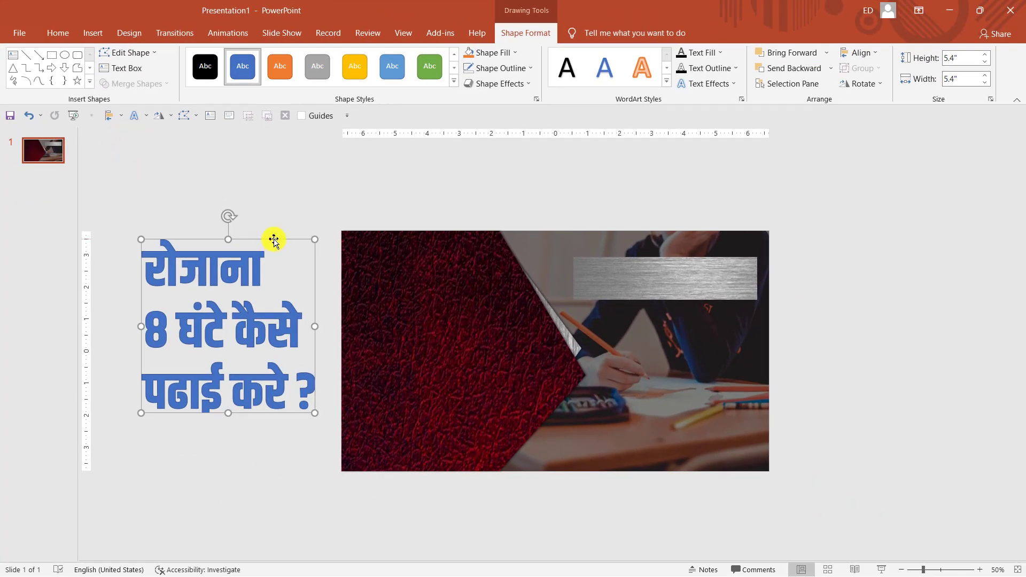
Copy the silver bar picture and use it as the headline shape's picture fill.
right_click(252, 258)
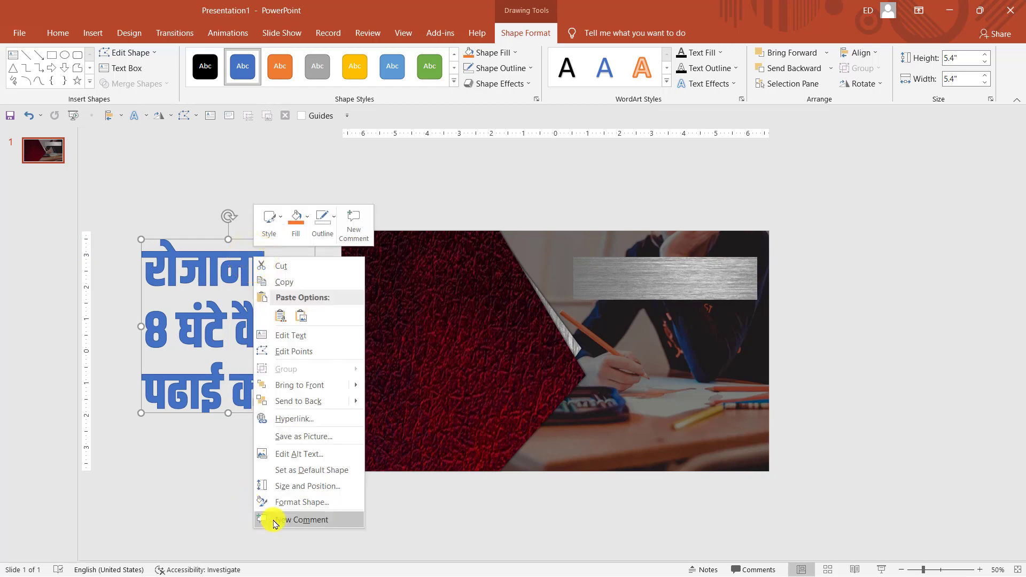
click(318, 502)
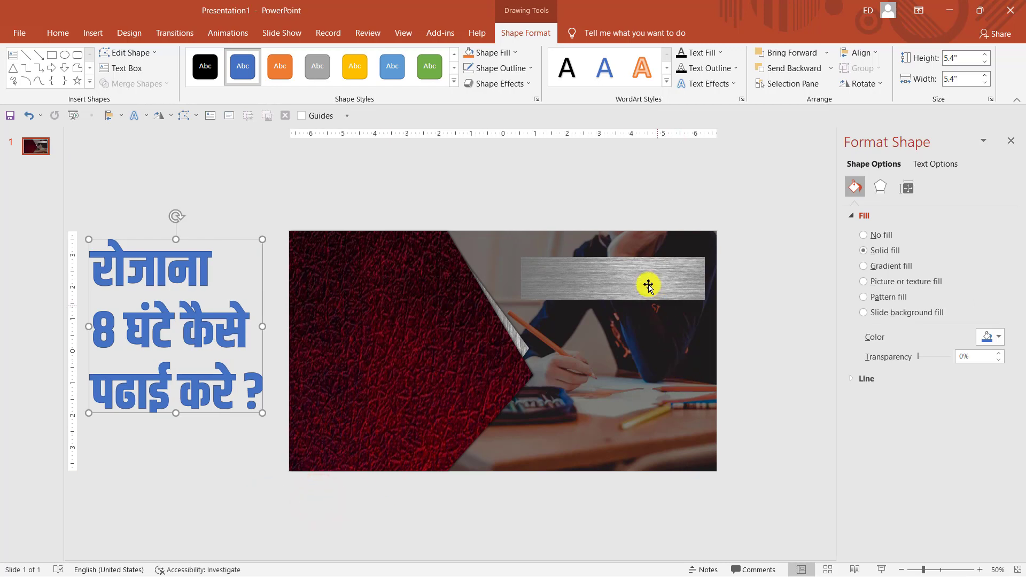
click(635, 271)
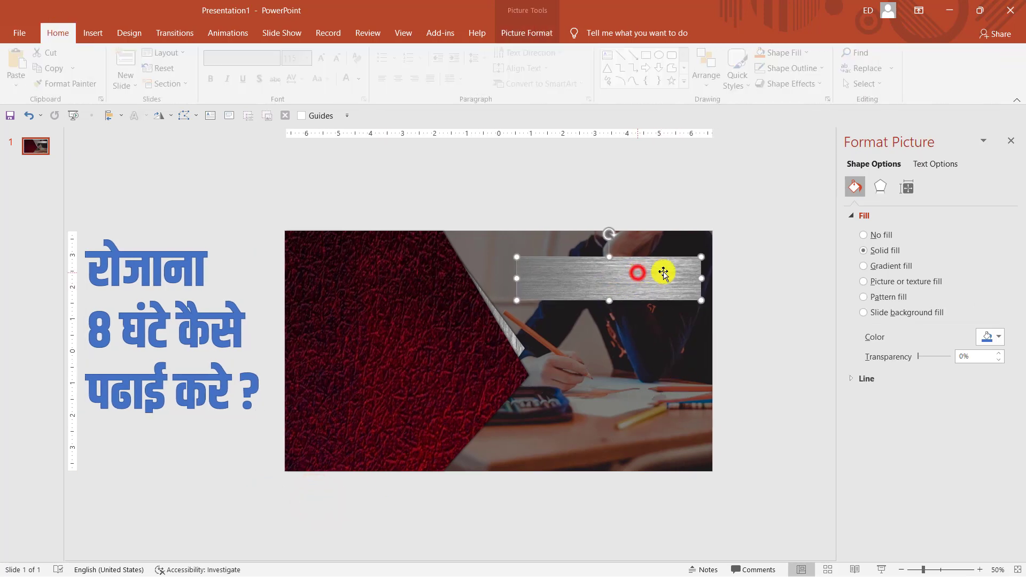
right_click(634, 271)
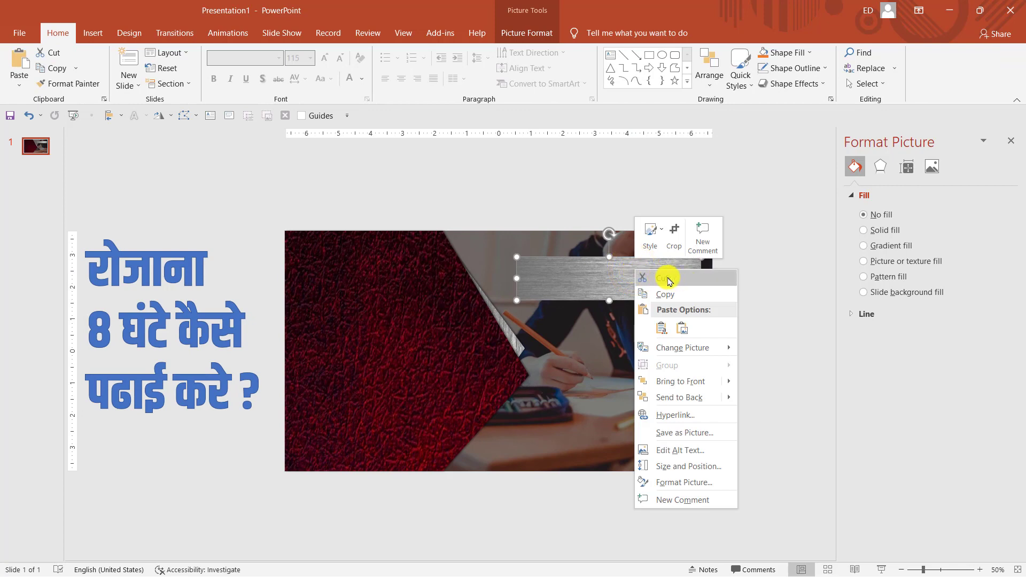
click(665, 295)
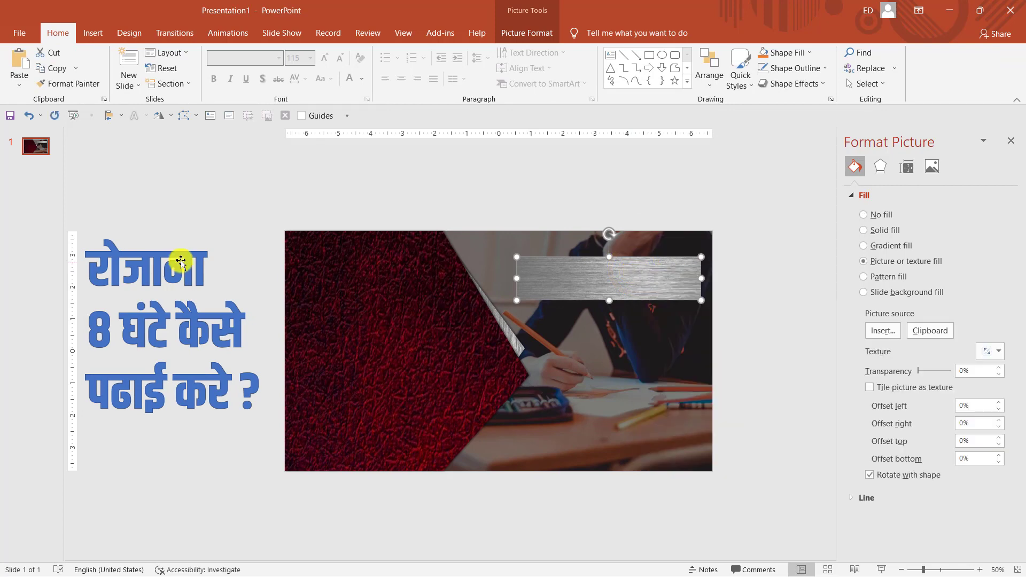
click(182, 261)
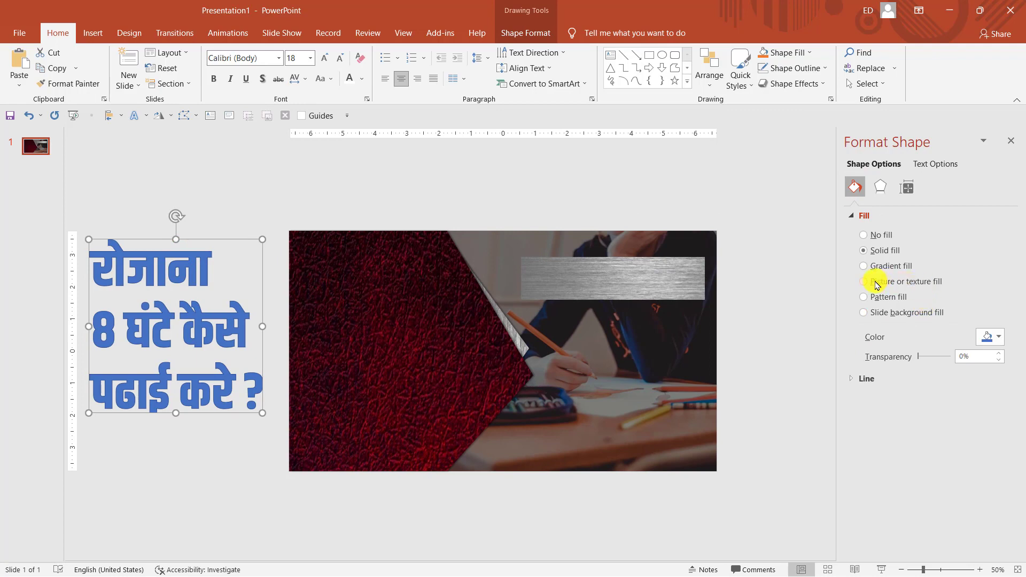
click(897, 286)
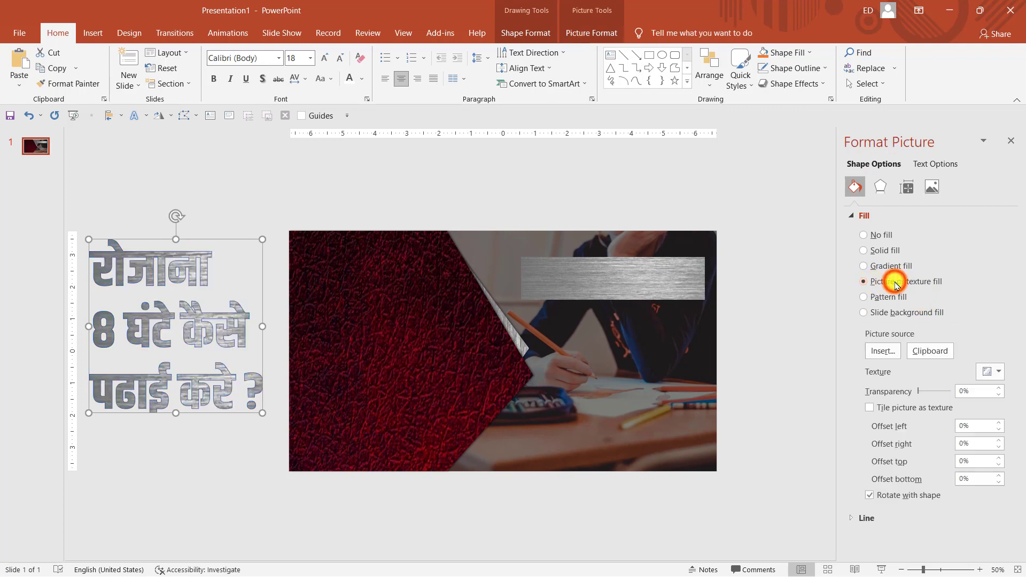
click(940, 353)
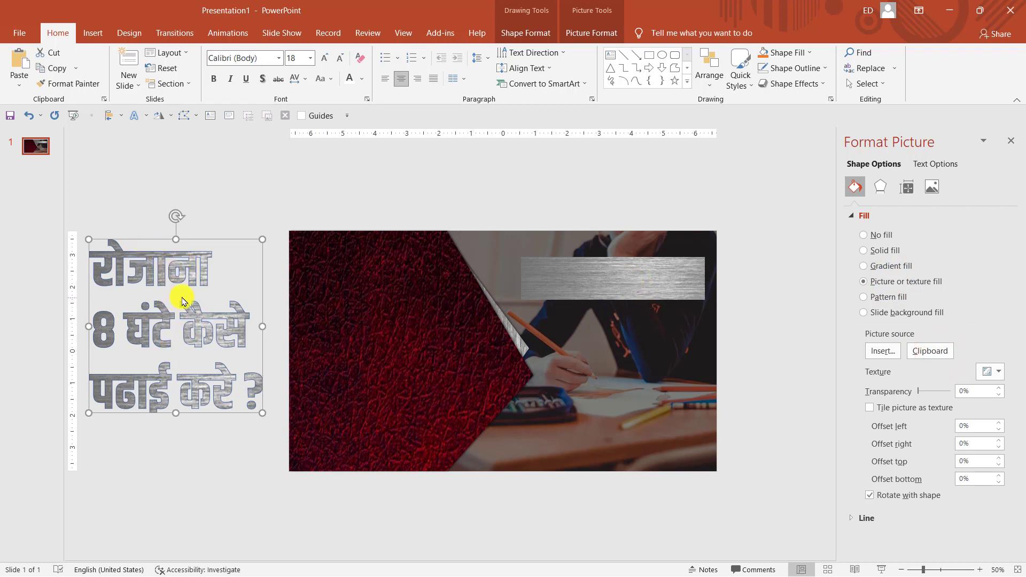
click(1012, 143)
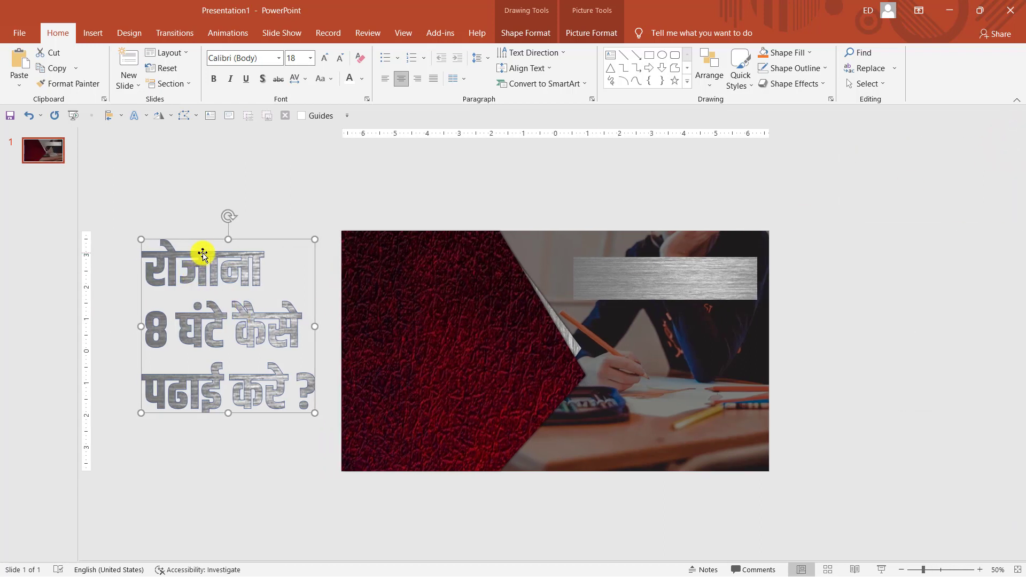
Set the headline shape's outline to No Outline.
click(523, 33)
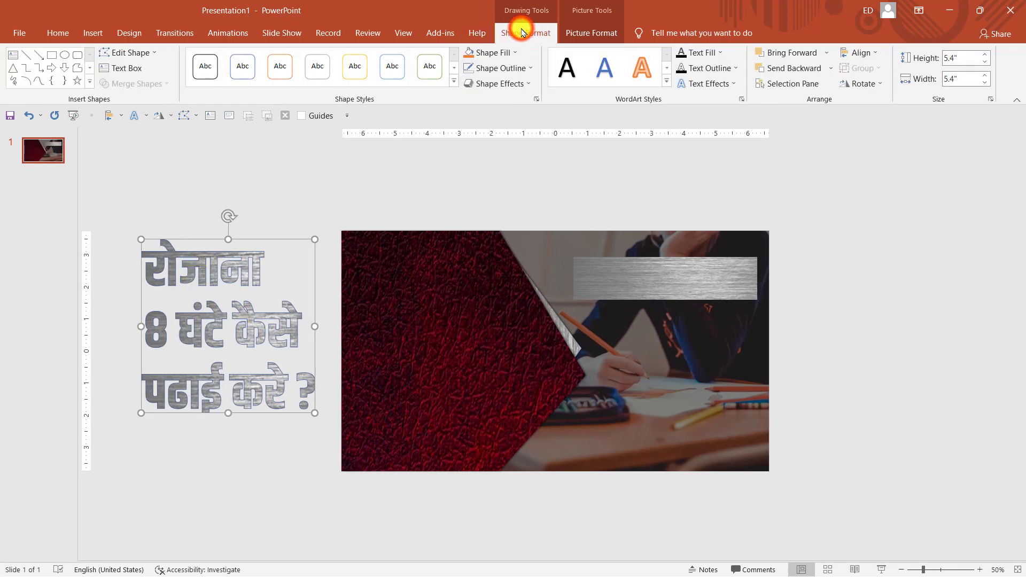
click(501, 69)
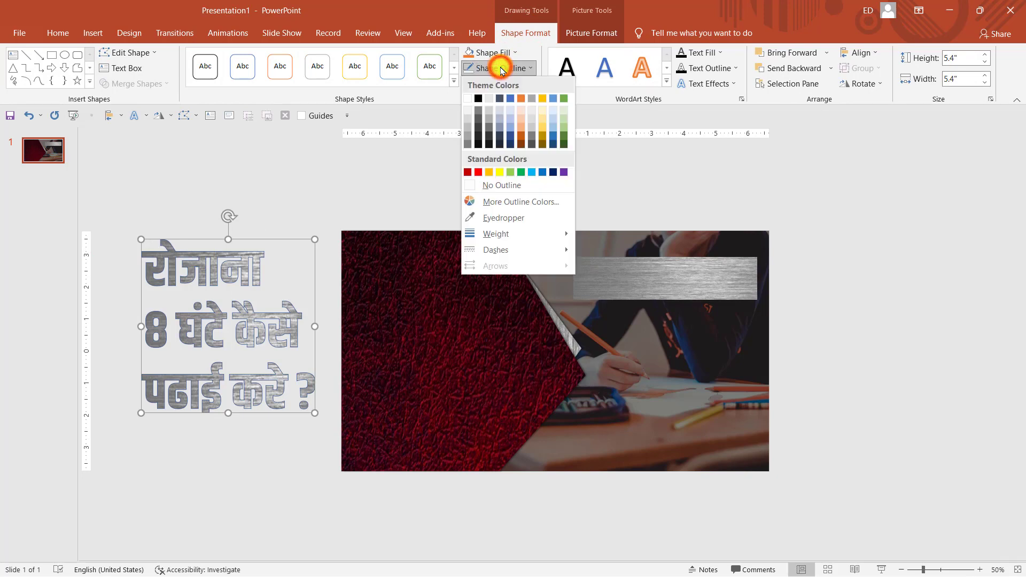
click(506, 185)
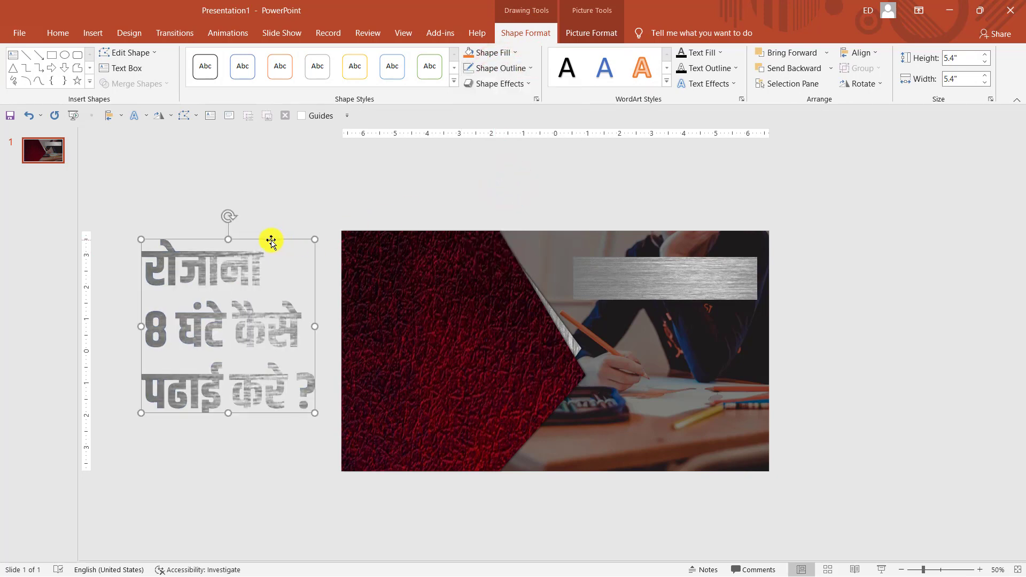
Drag the silver headline onto the red leather panel and fit the slide to the window.
drag(271, 240, 483, 259)
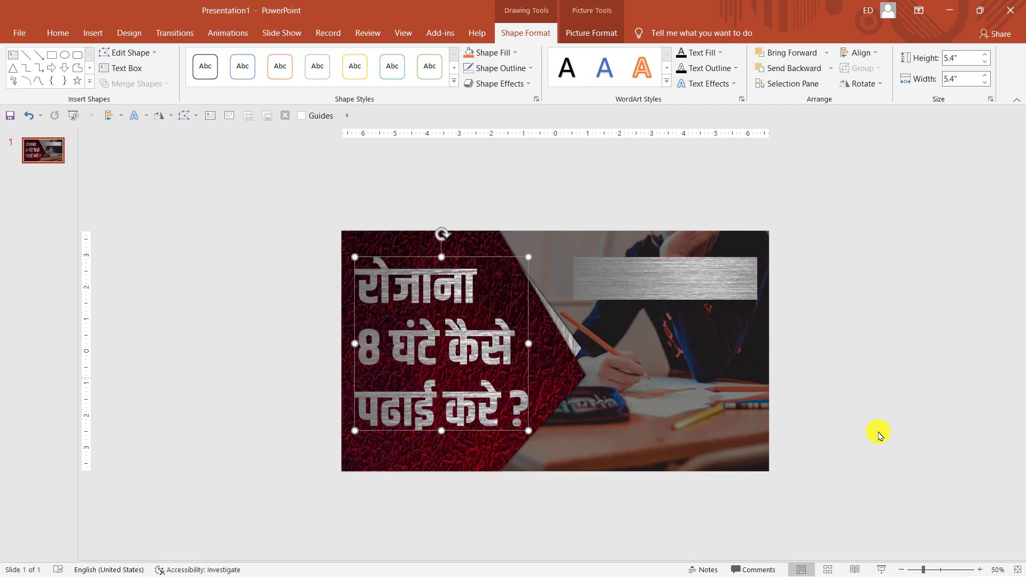
click(1018, 570)
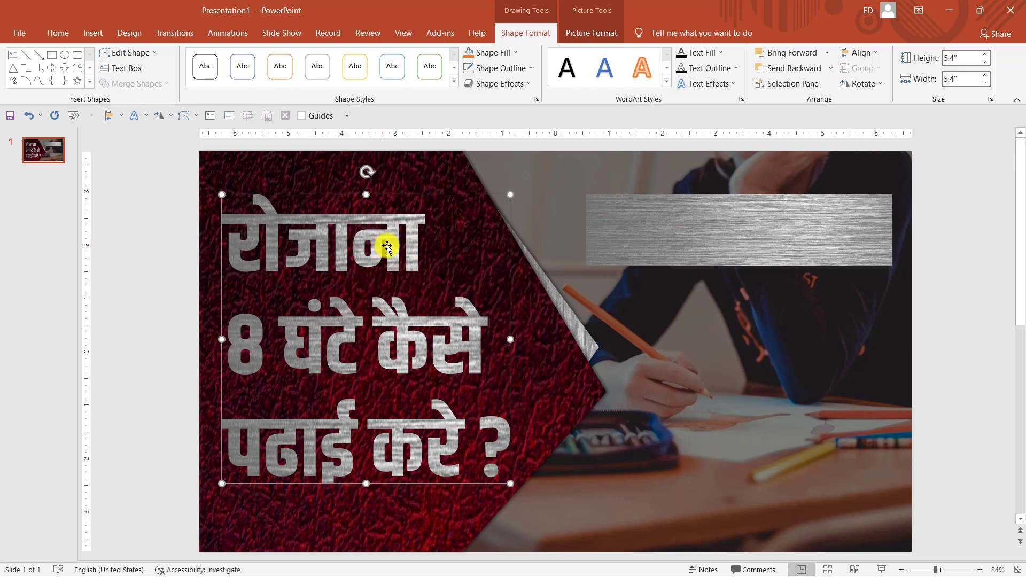
Add a glow to the headline, sampling its dark colour from the leather with the eyedropper.
click(170, 261)
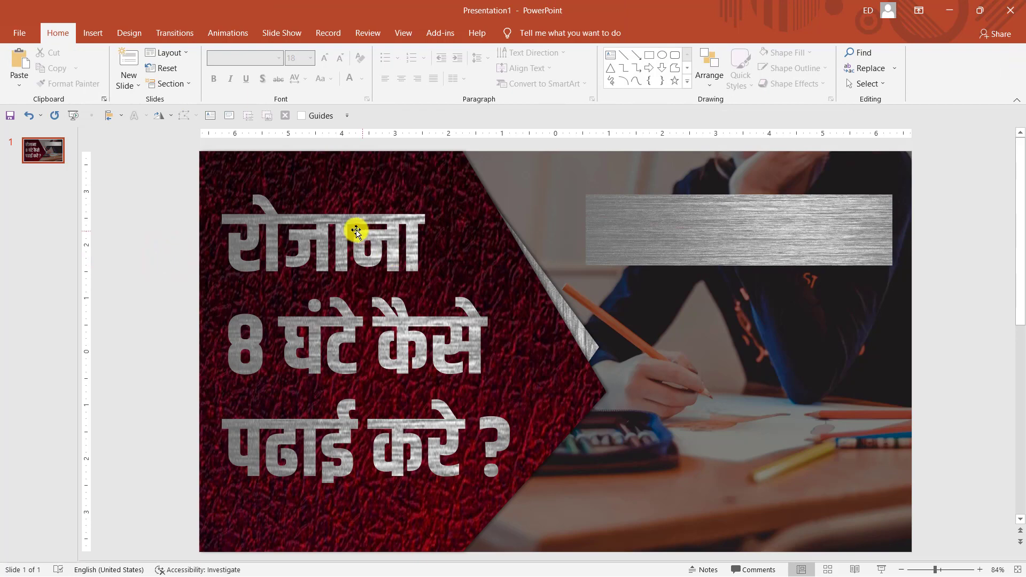
click(331, 224)
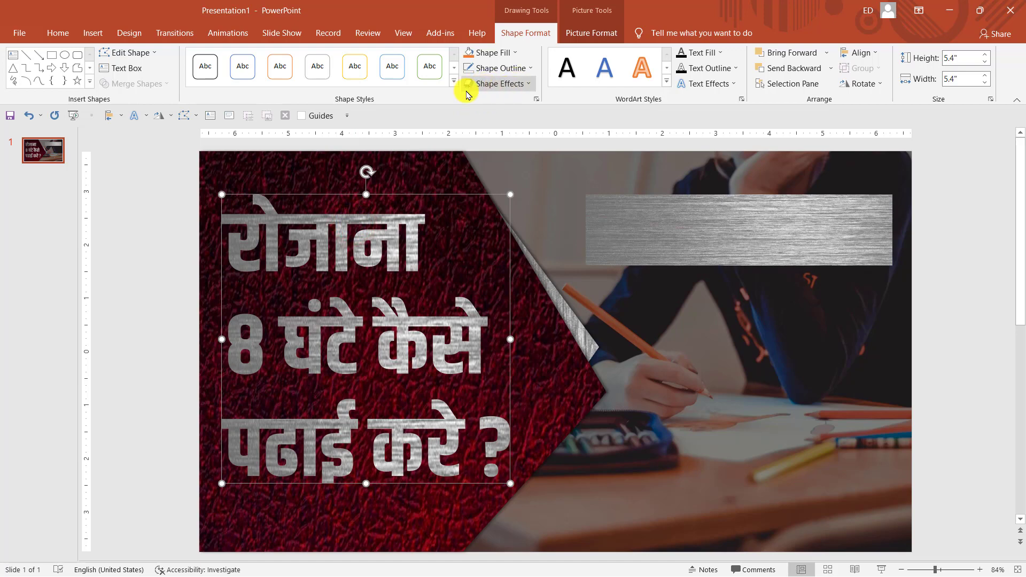
click(489, 85)
mouse_move(399, 223)
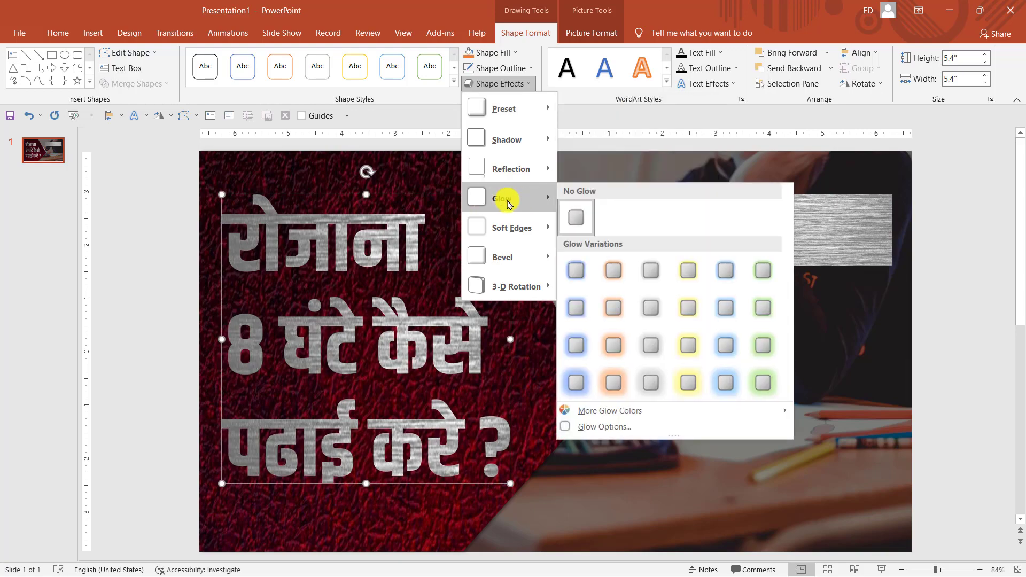
mouse_move(387, 117)
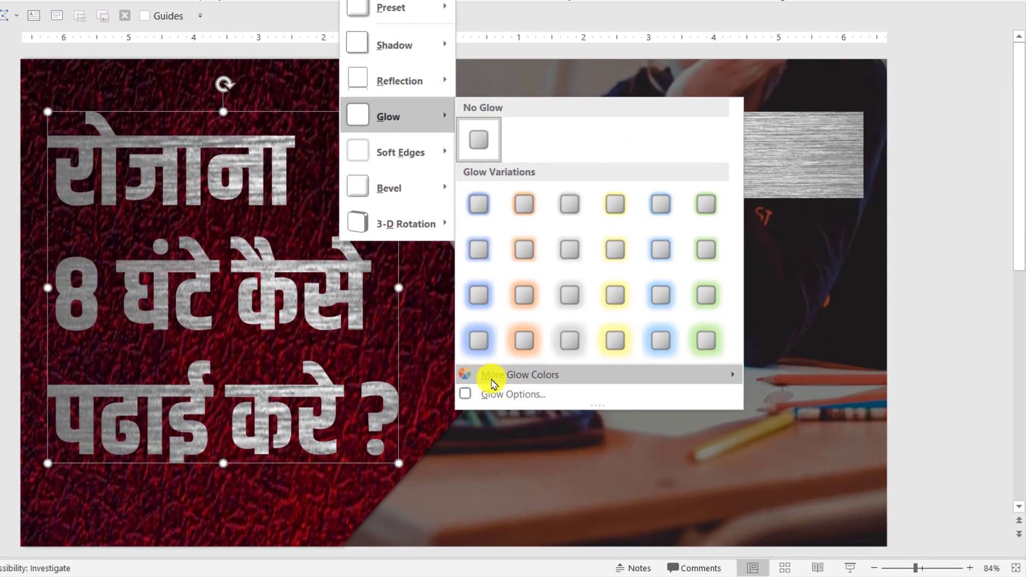
mouse_move(519, 374)
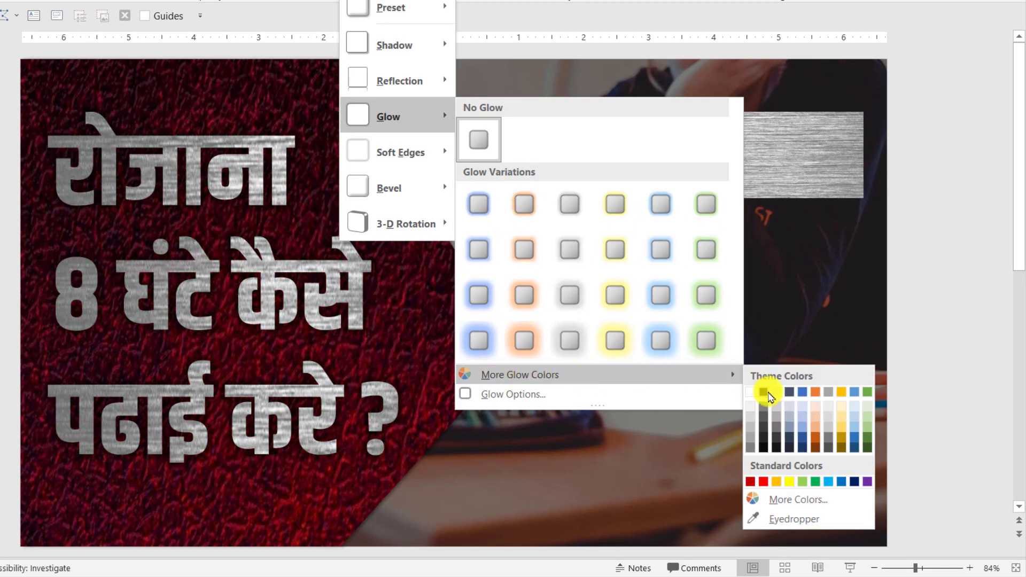
click(791, 521)
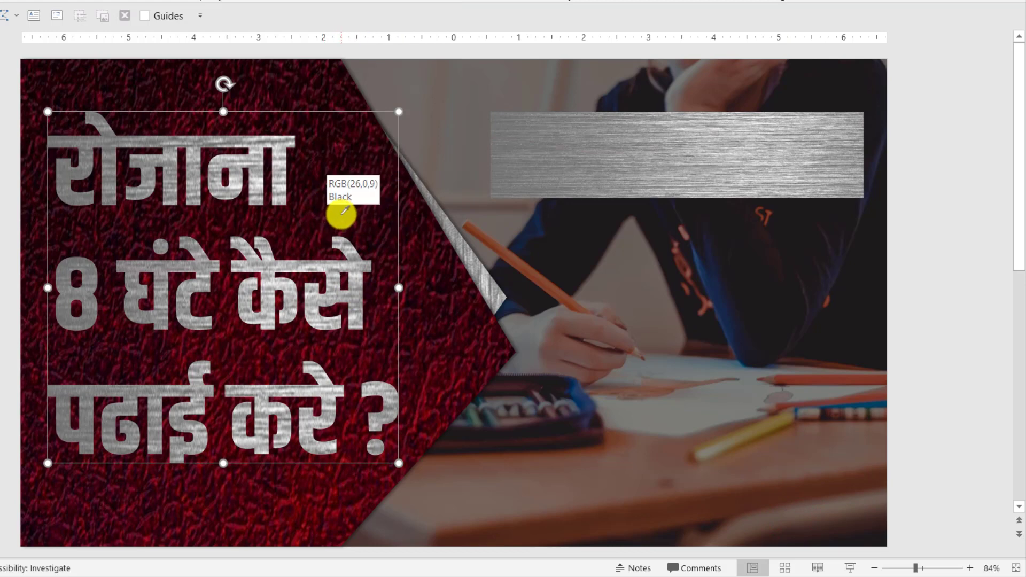
click(345, 211)
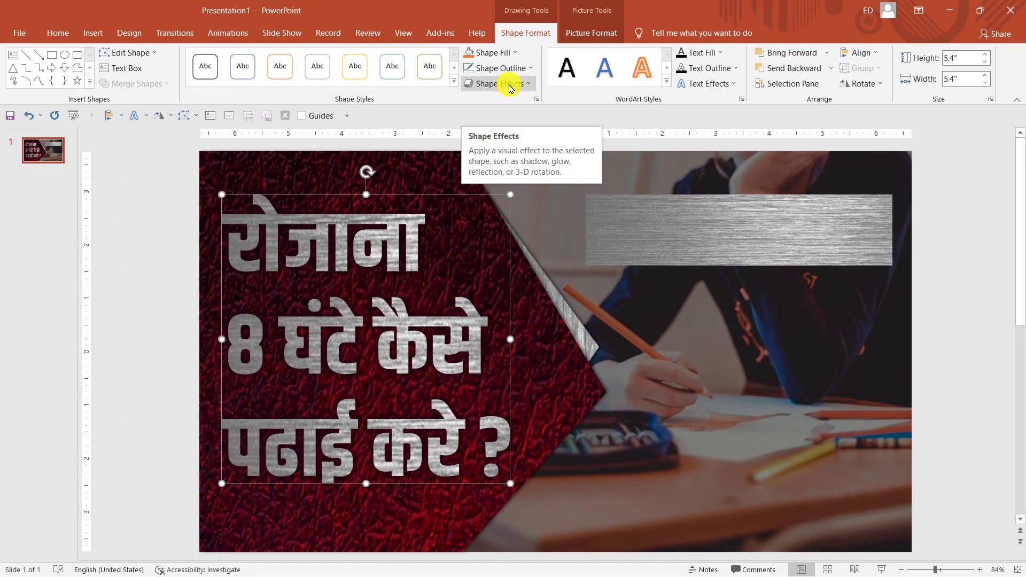
Set the glow to 5 pt size with 15% transparency.
click(510, 86)
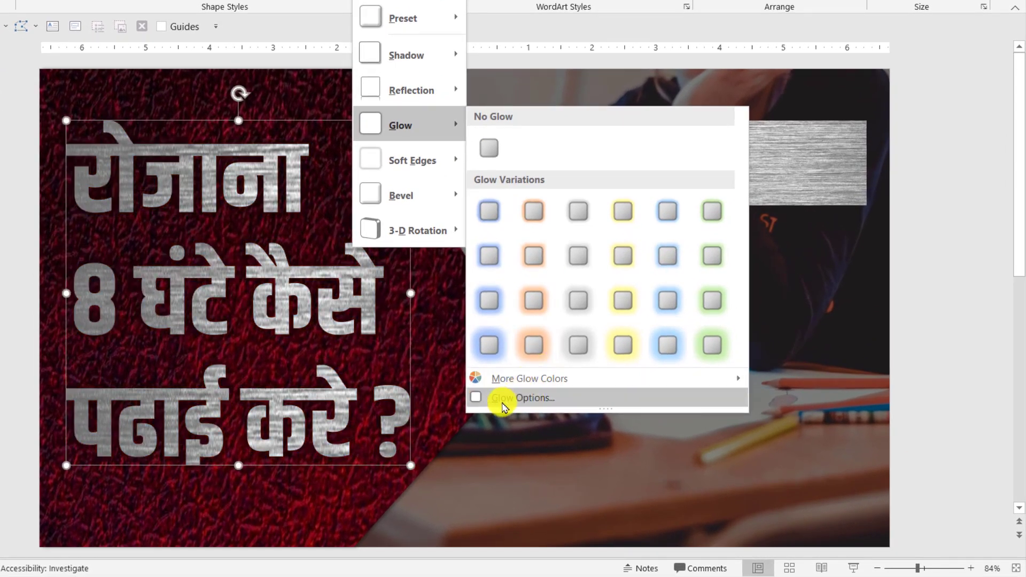
click(534, 399)
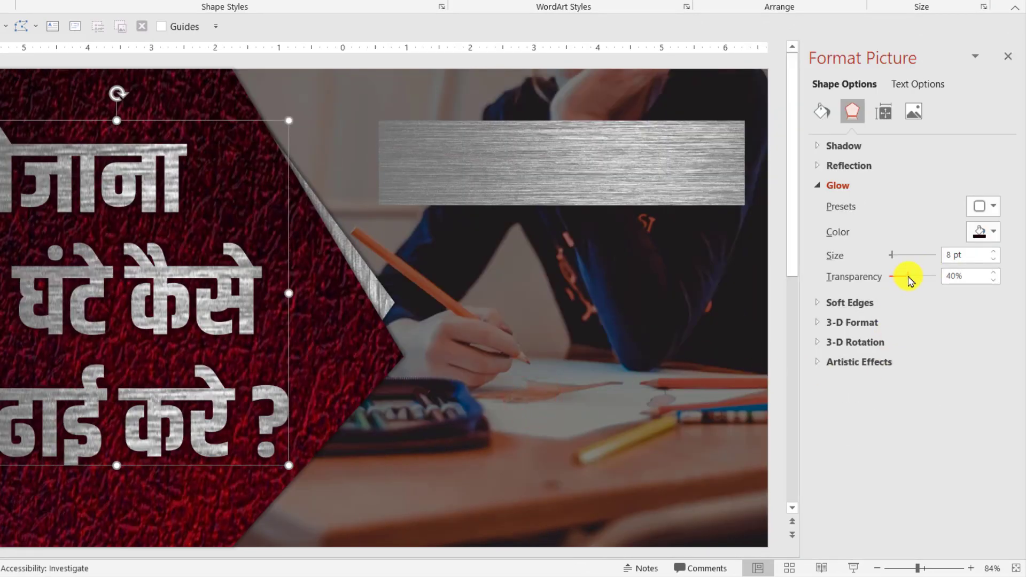
drag(905, 278, 901, 279)
click(993, 263)
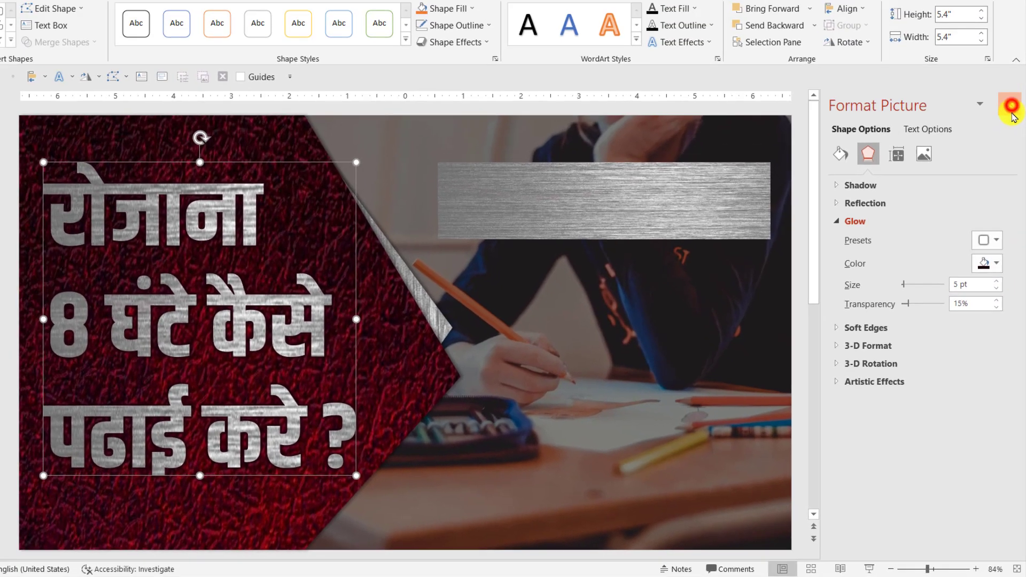
click(1007, 56)
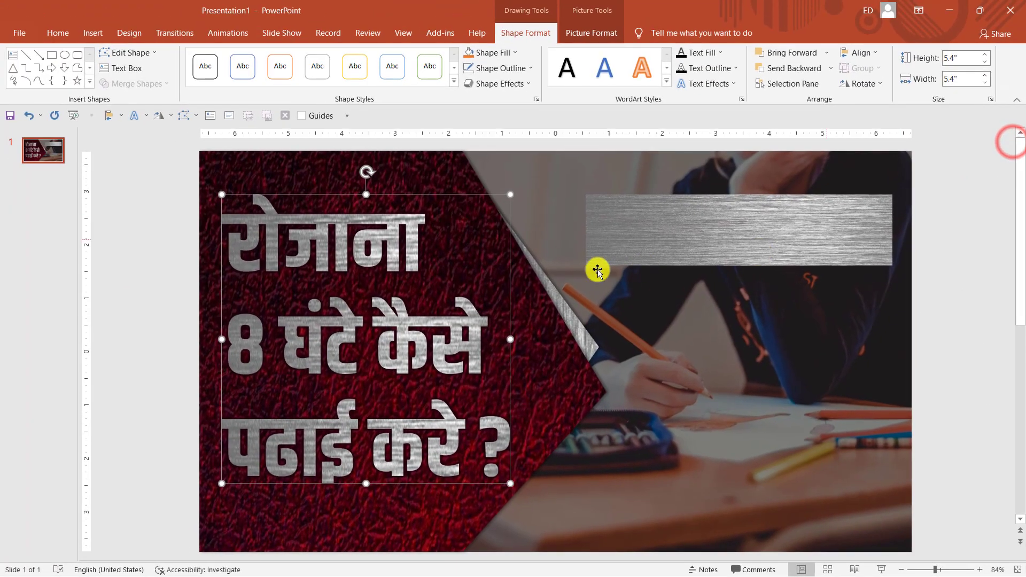
Try an angled bevel on the headline, then undo it.
click(515, 84)
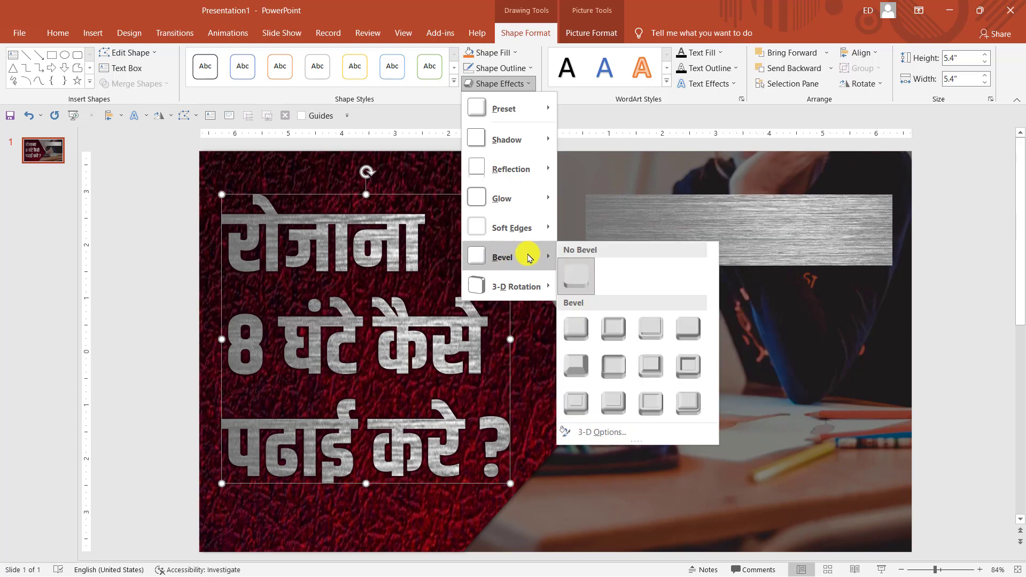
mouse_move(503, 257)
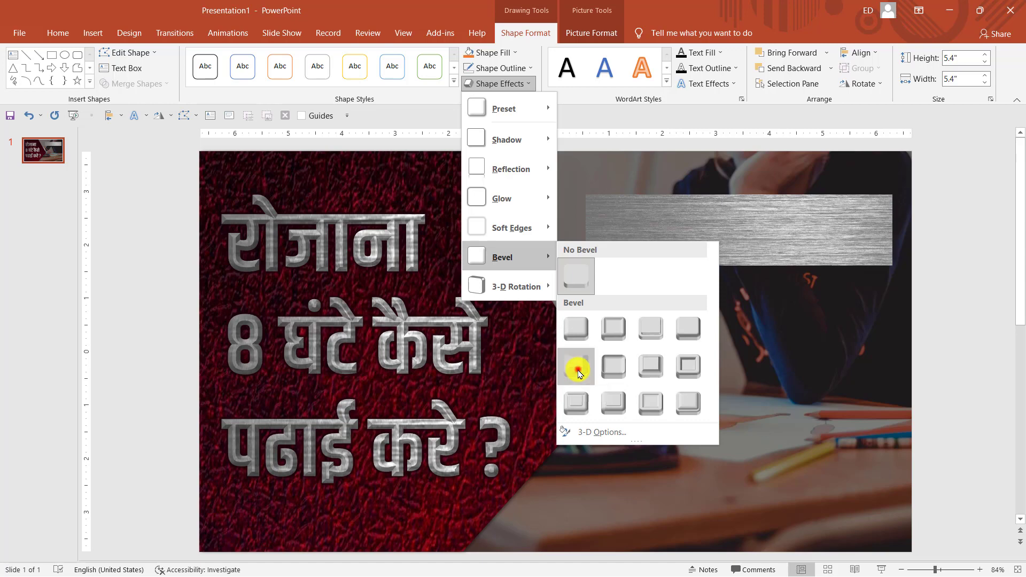
click(577, 372)
click(170, 247)
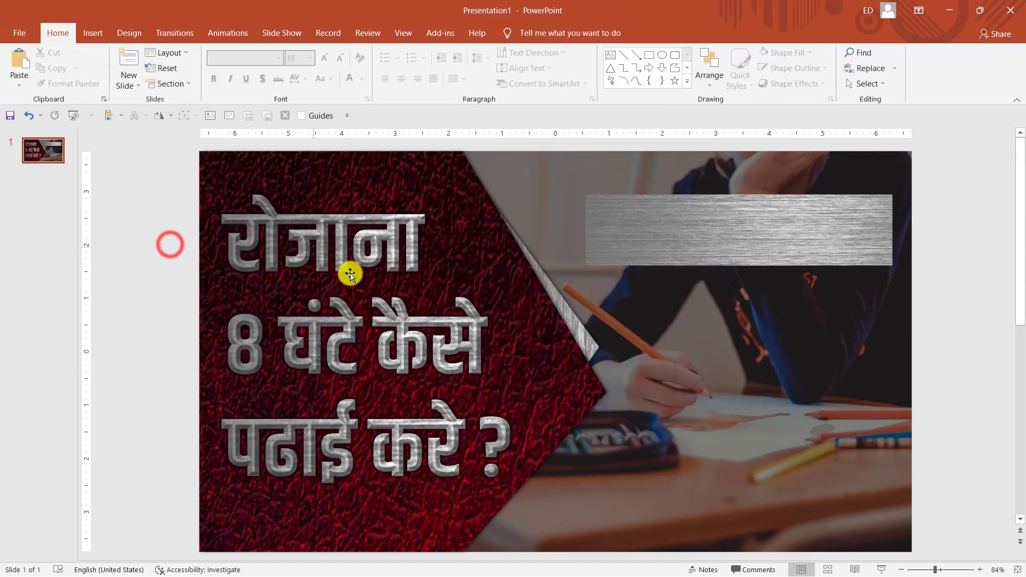
click(393, 225)
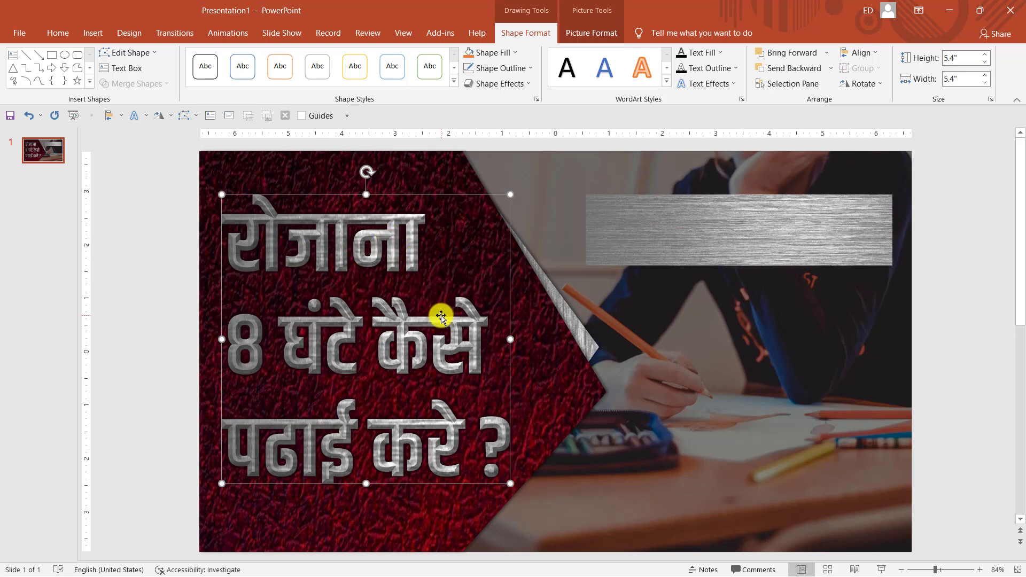
key(ctrl+z)
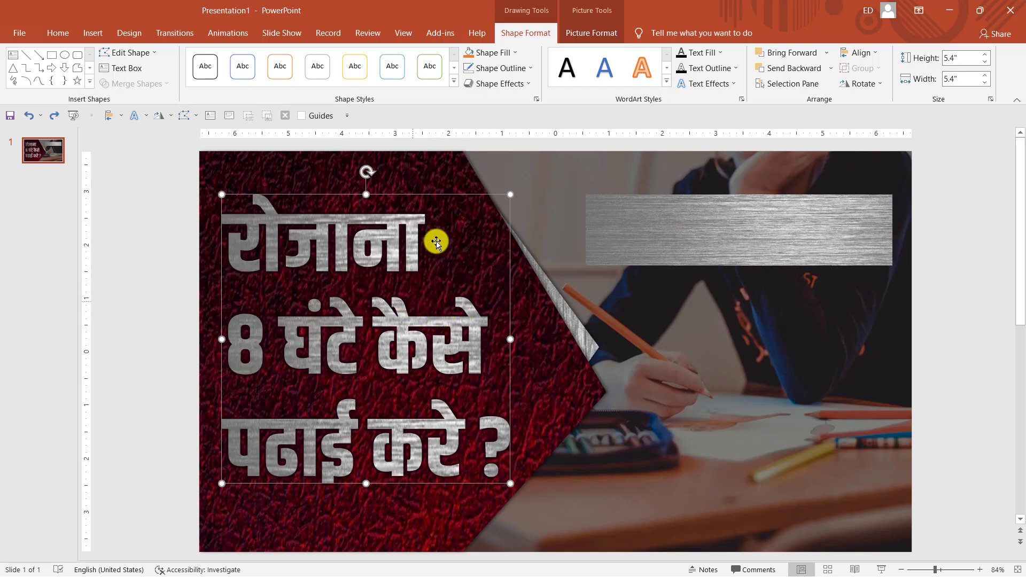
Add an outer shadow to the headline and review the result.
click(507, 86)
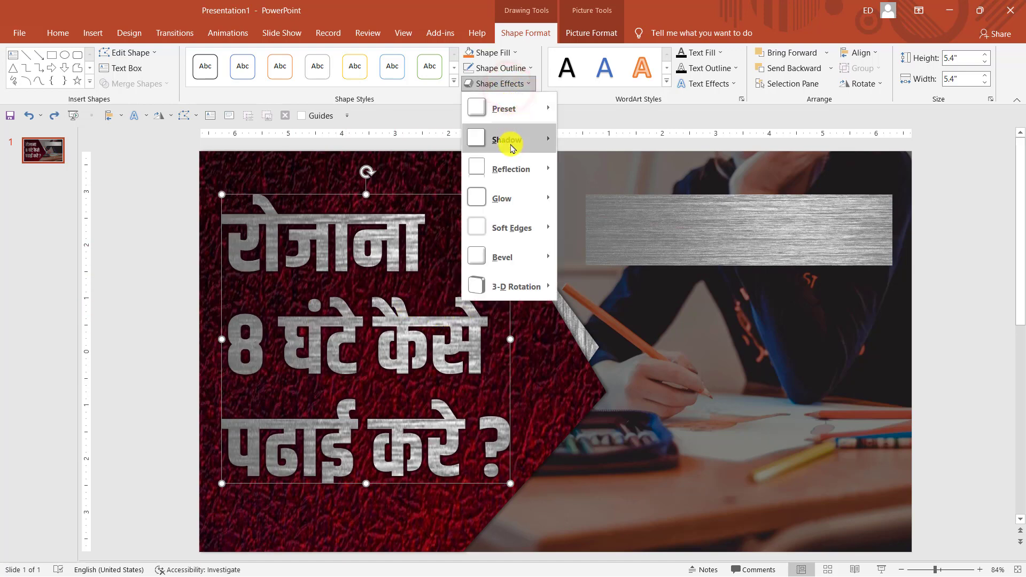
mouse_move(506, 139)
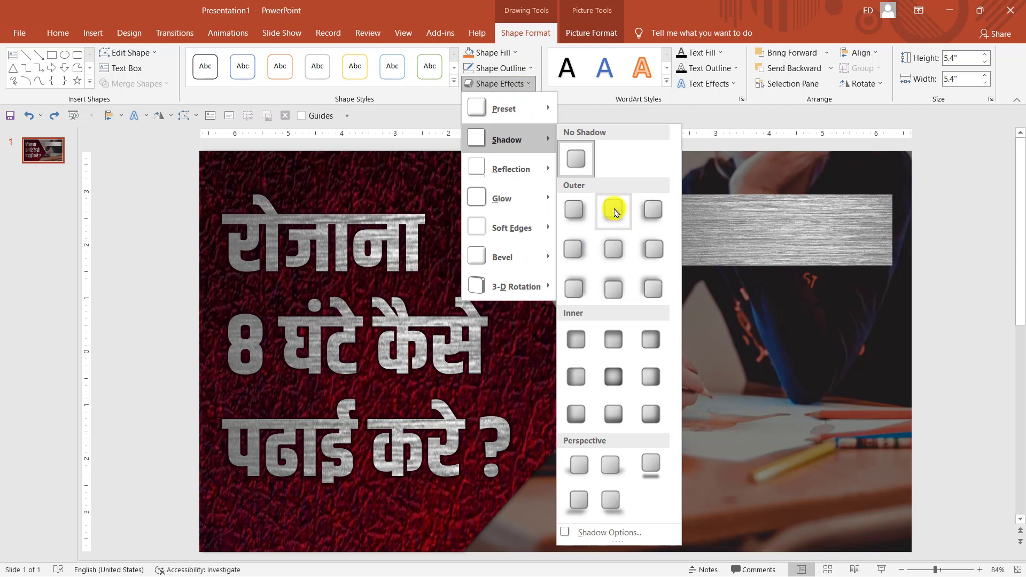
click(614, 210)
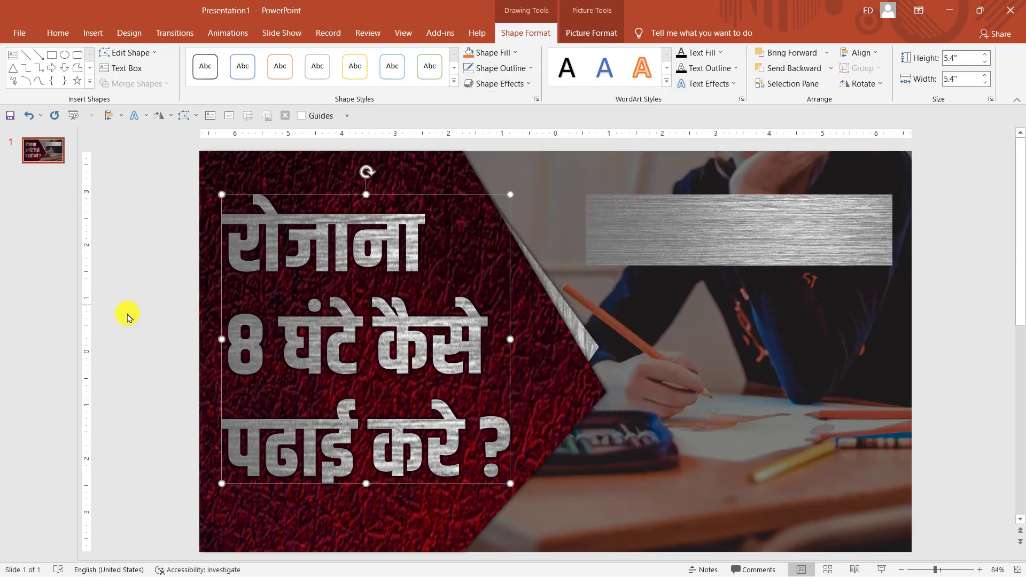
click(128, 280)
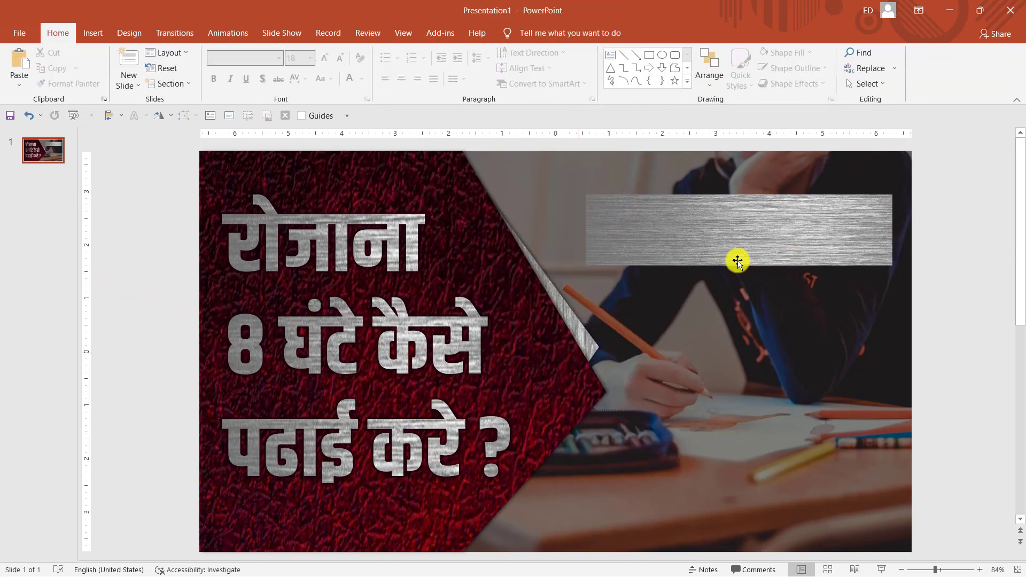
Delete the brushed-metal strip, then select the red arrow panel and duplicate it with Ctrl+D.
click(739, 217)
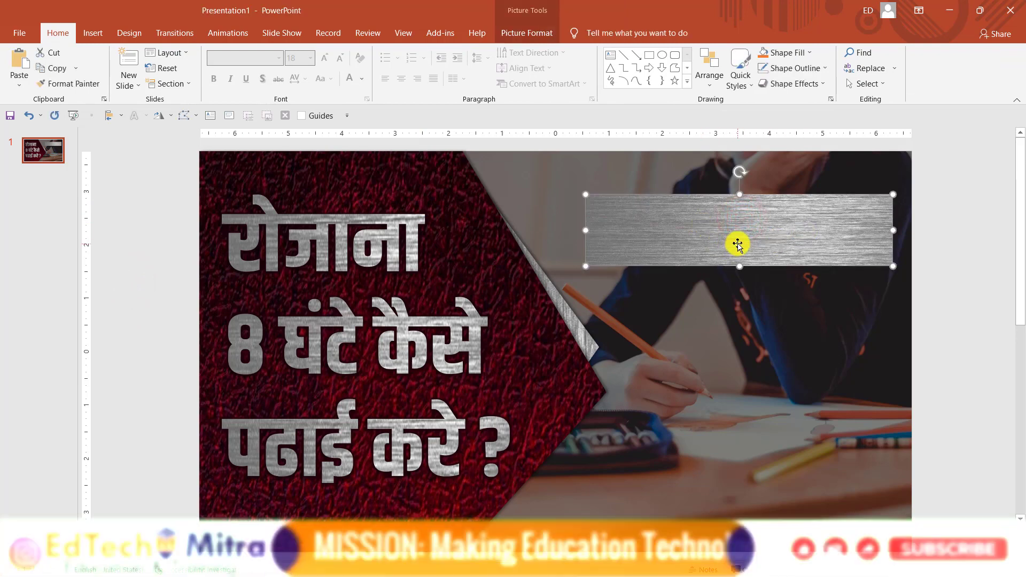
key(Delete)
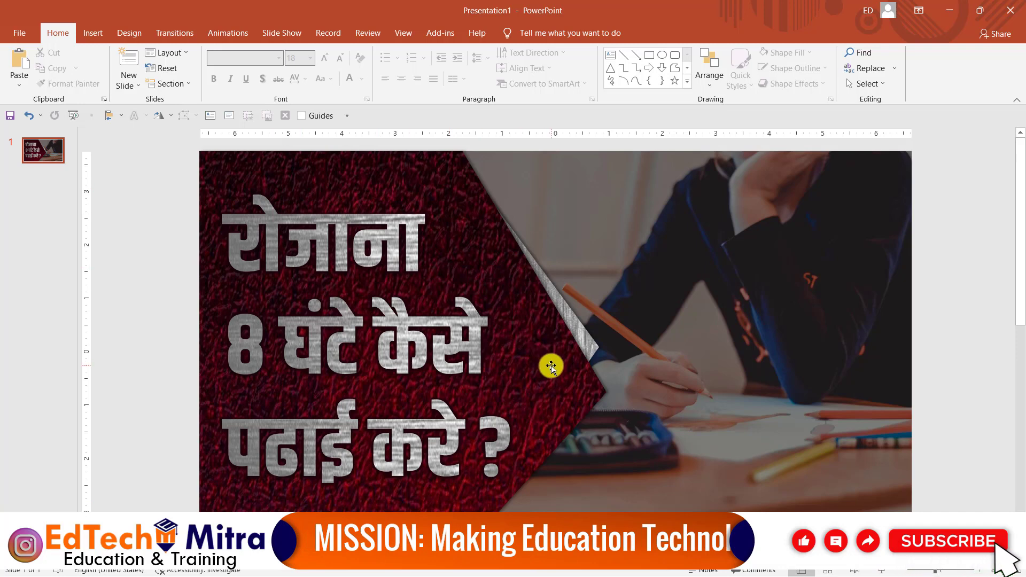
click(530, 312)
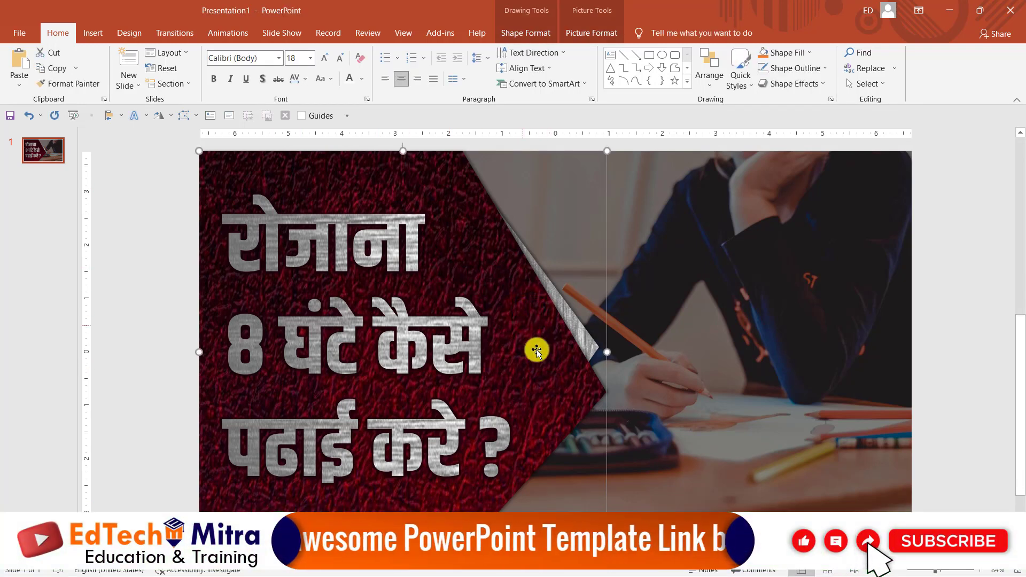
click(137, 364)
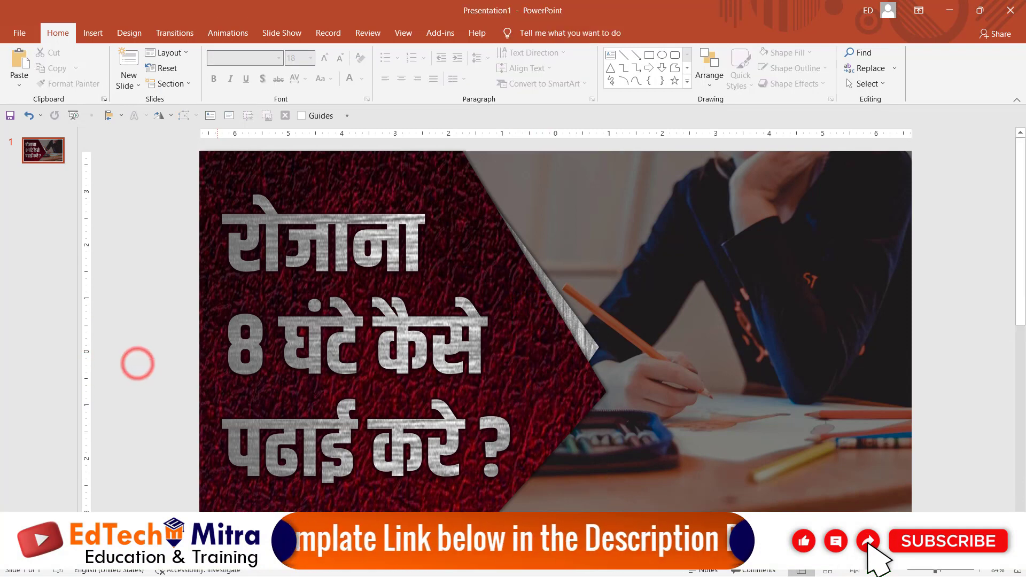
key(Tab)
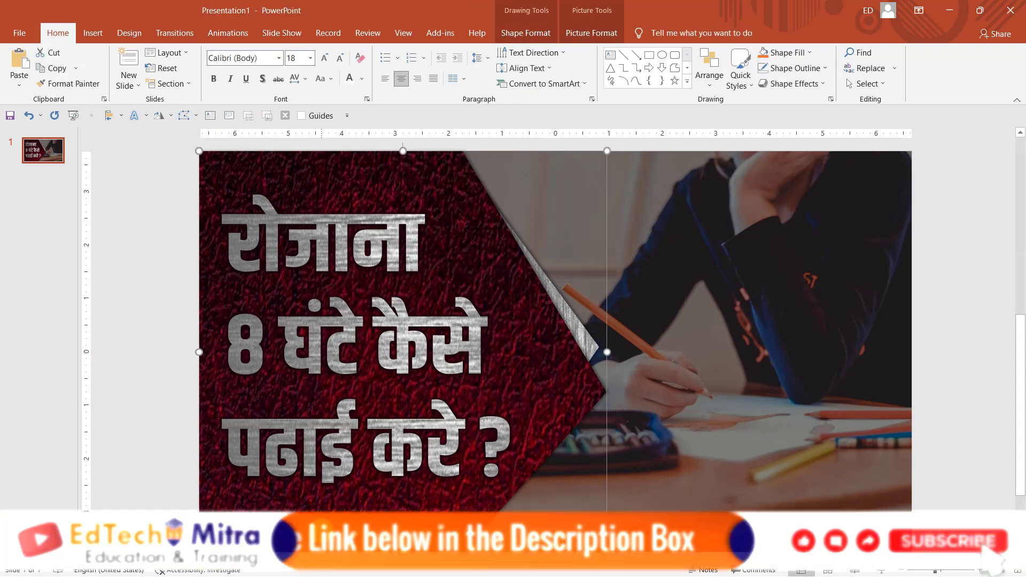
key(ctrl+d)
Move the arrow copy aside and give it no fill with a white outline.
mouse_move(384, 397)
mouse_down()
mouse_move(609, 377)
mouse_move(693, 389)
mouse_up()
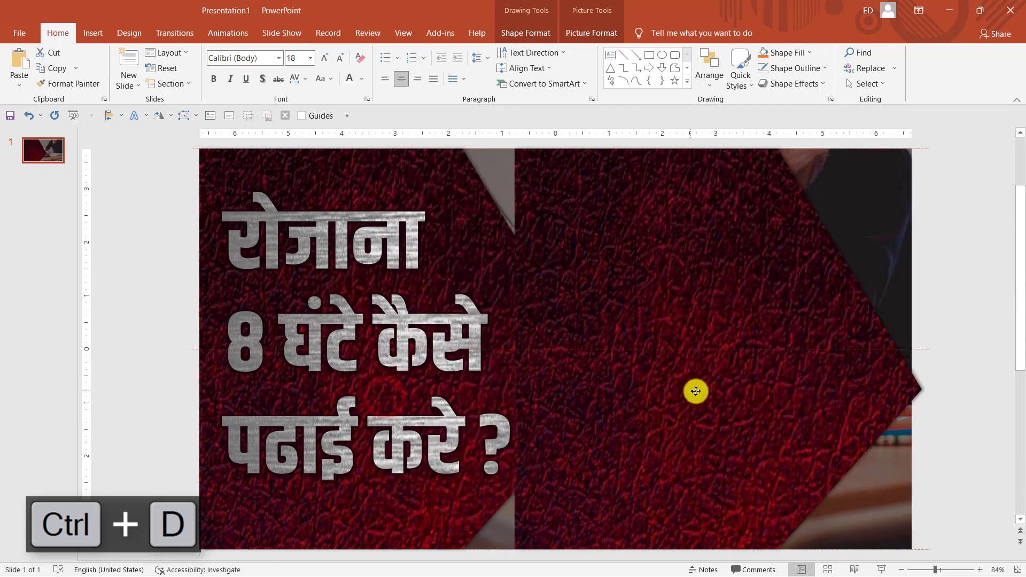
click(531, 34)
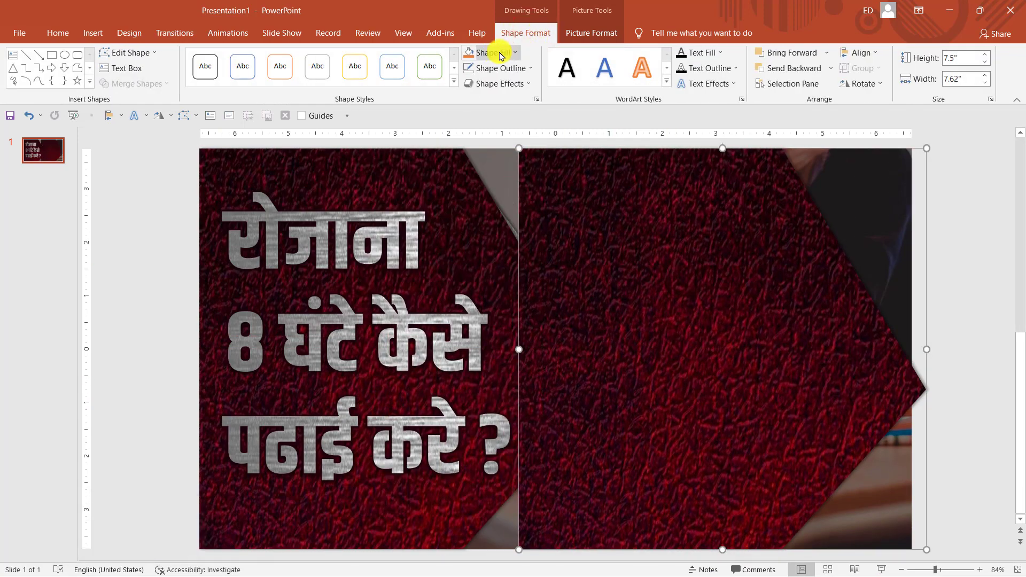
click(495, 54)
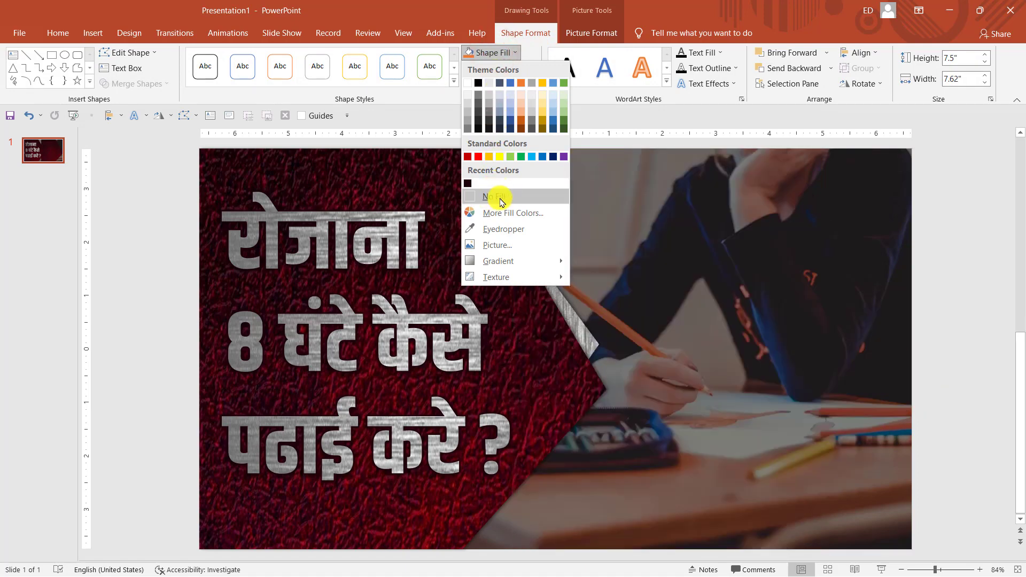
click(500, 202)
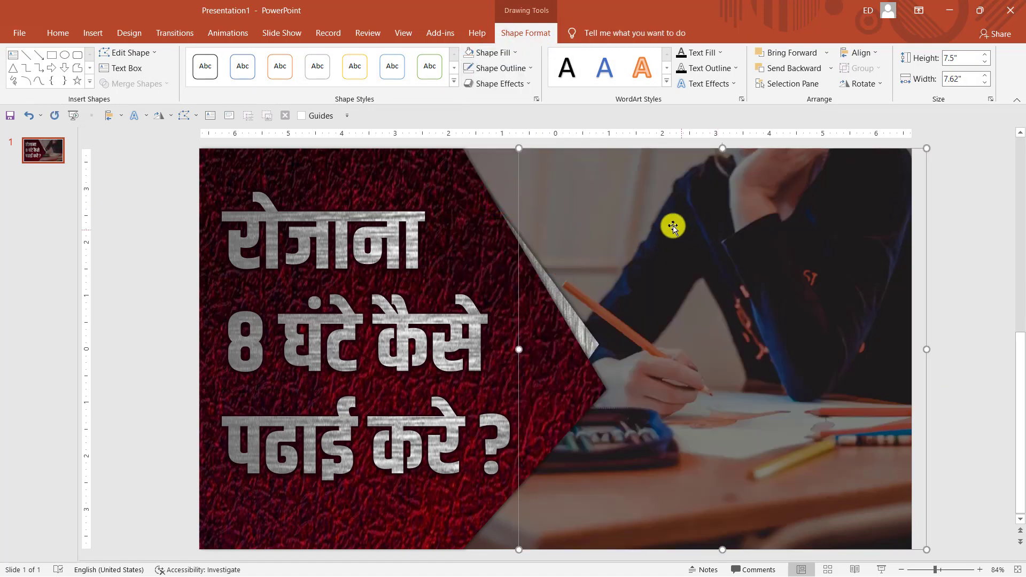
click(497, 68)
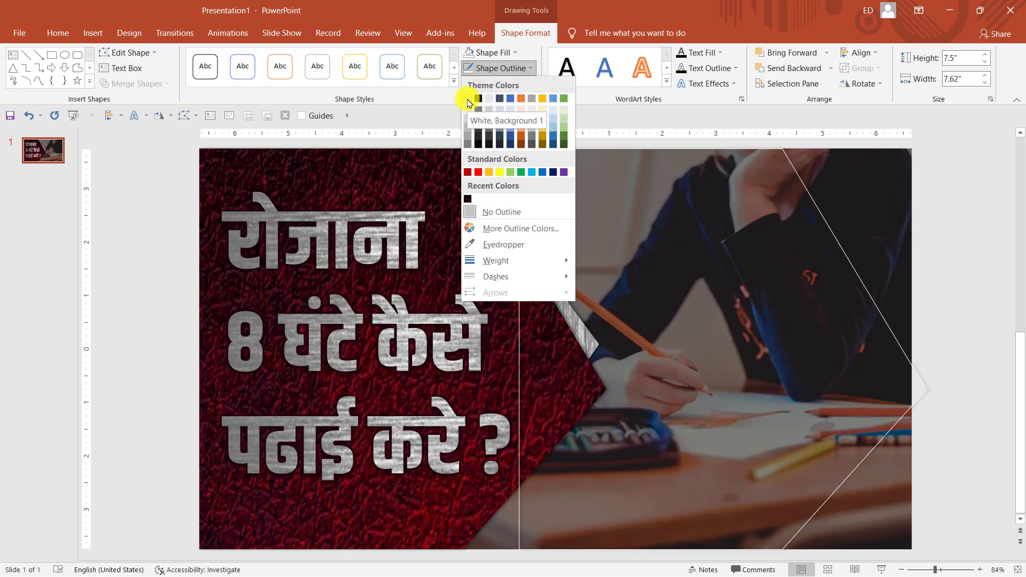
click(467, 99)
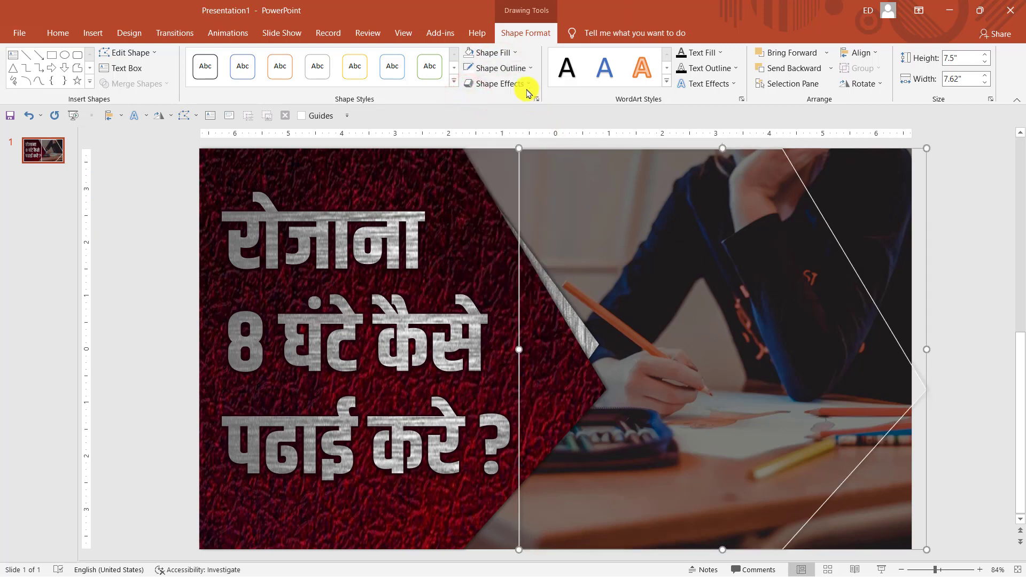
click(500, 69)
mouse_move(495, 261)
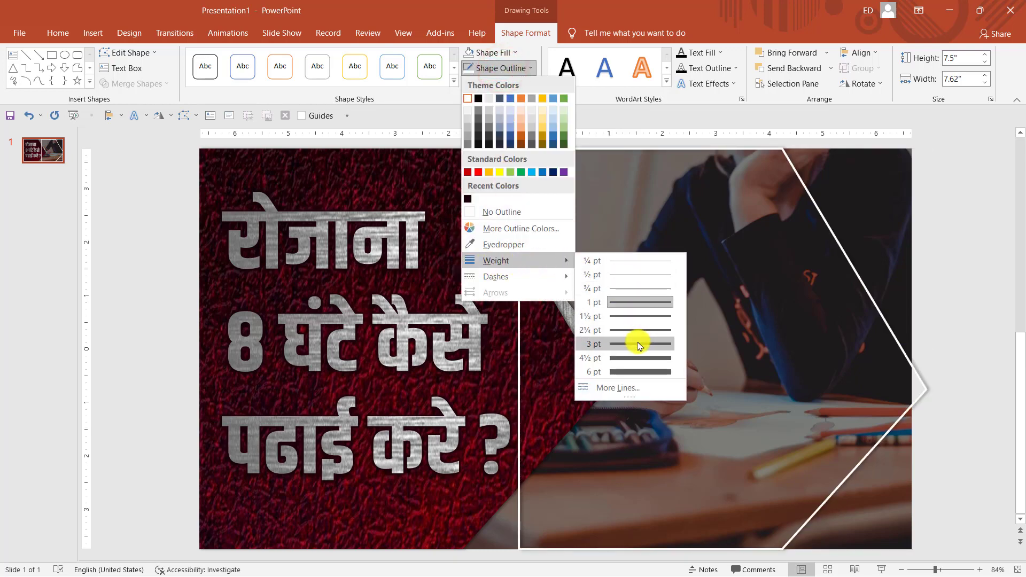
click(650, 342)
key(ctrl+z)
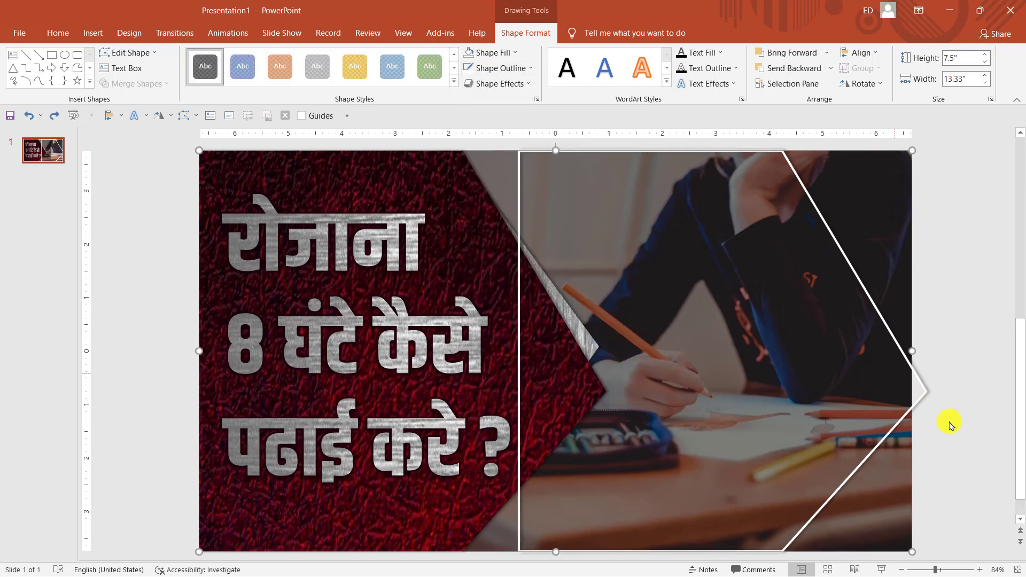
Position the white-outlined arrow copy just inside the red panel's edges.
click(901, 569)
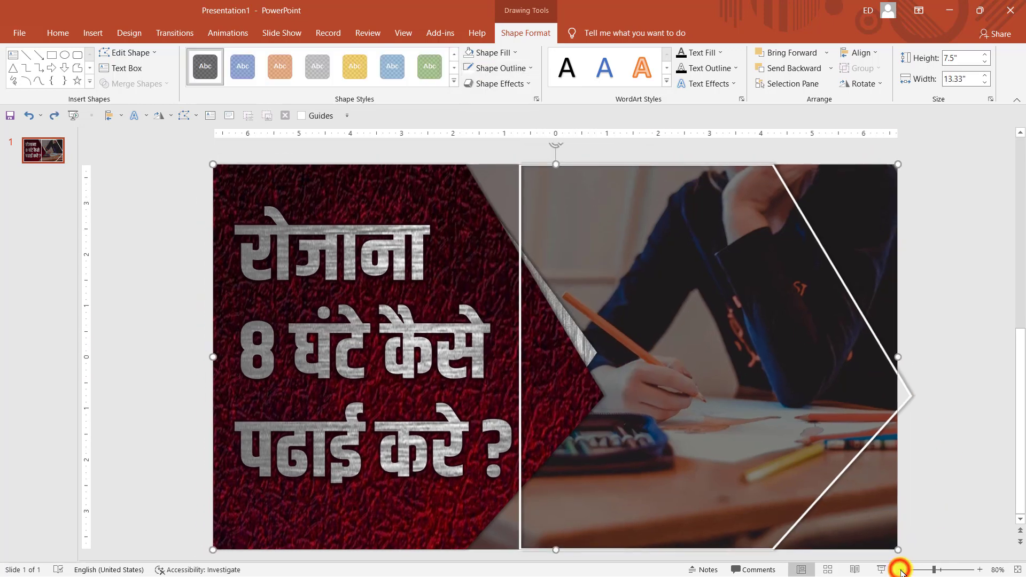
click(901, 569)
click(901, 569)
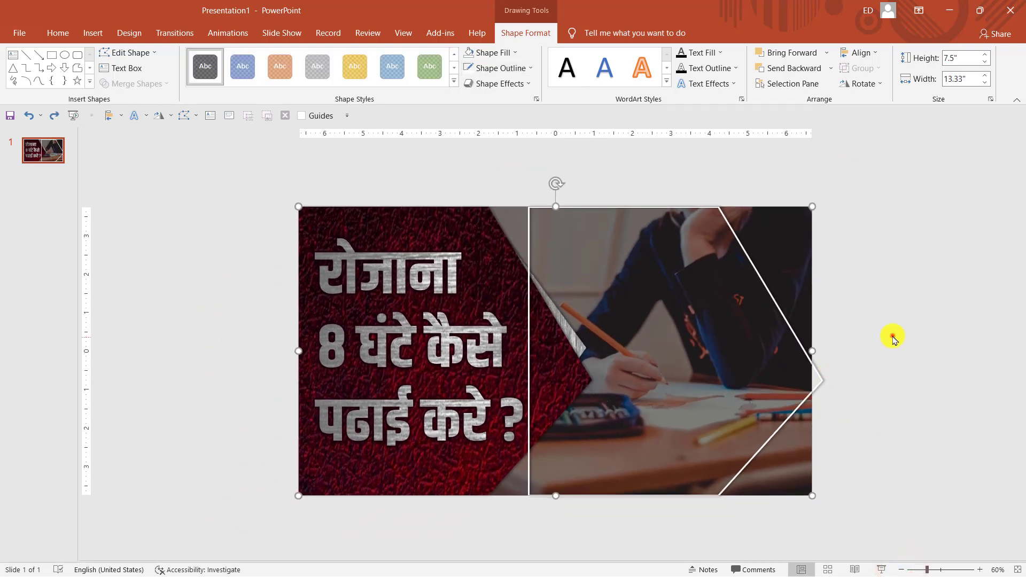
click(892, 338)
click(769, 290)
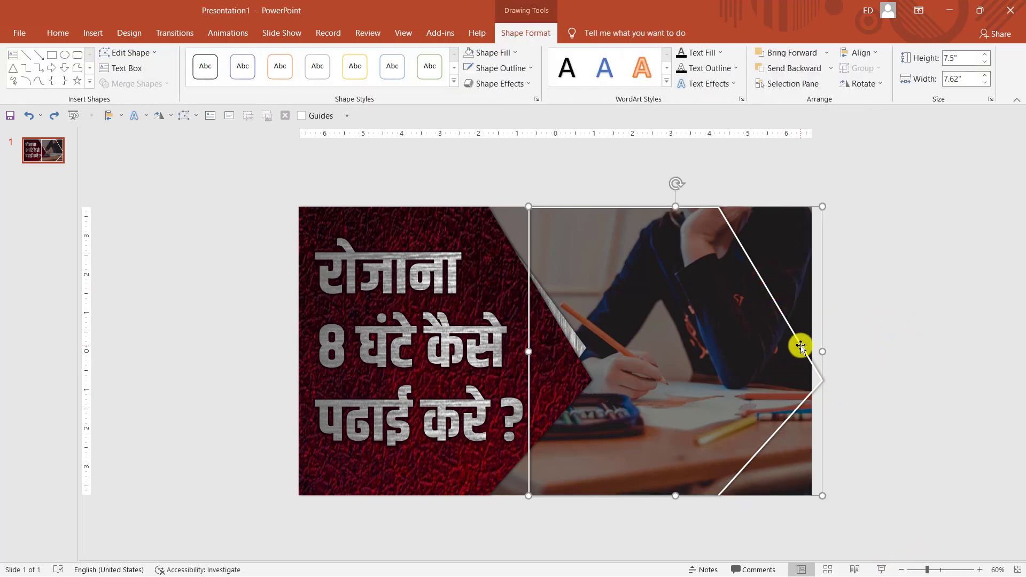
drag(797, 345, 565, 346)
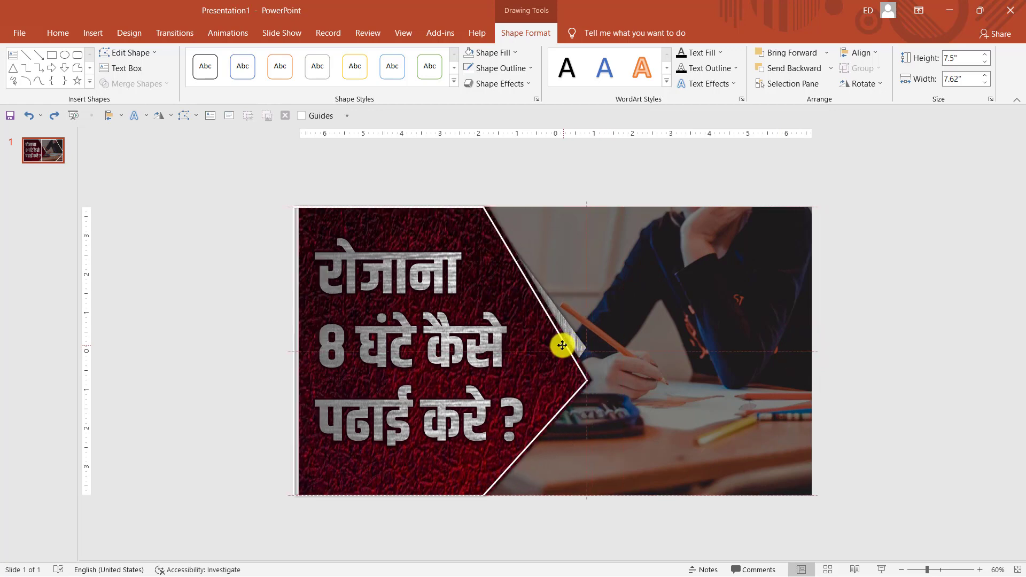
drag(562, 346, 562, 346)
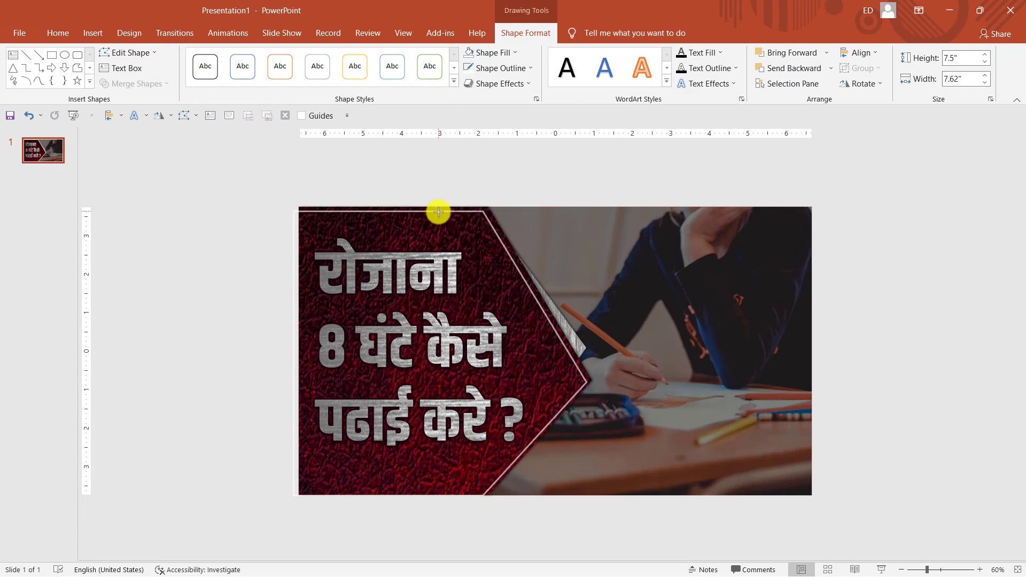
click(438, 213)
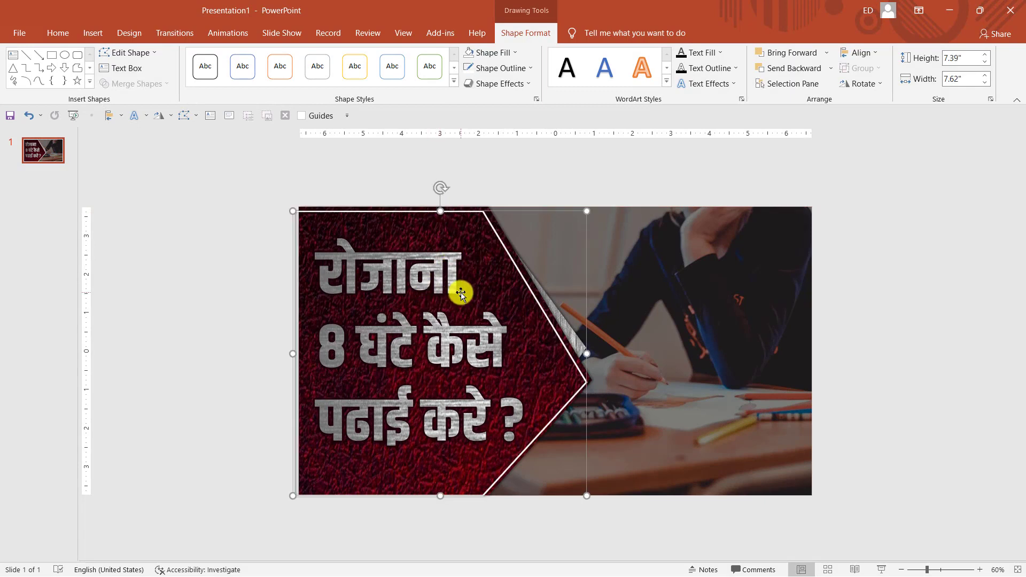
click(298, 348)
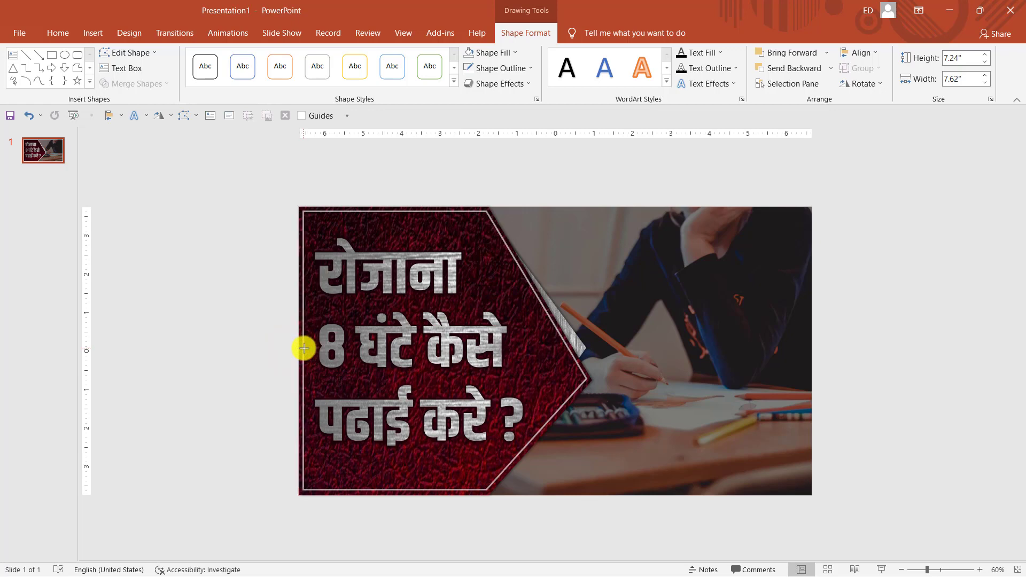
click(304, 349)
click(233, 353)
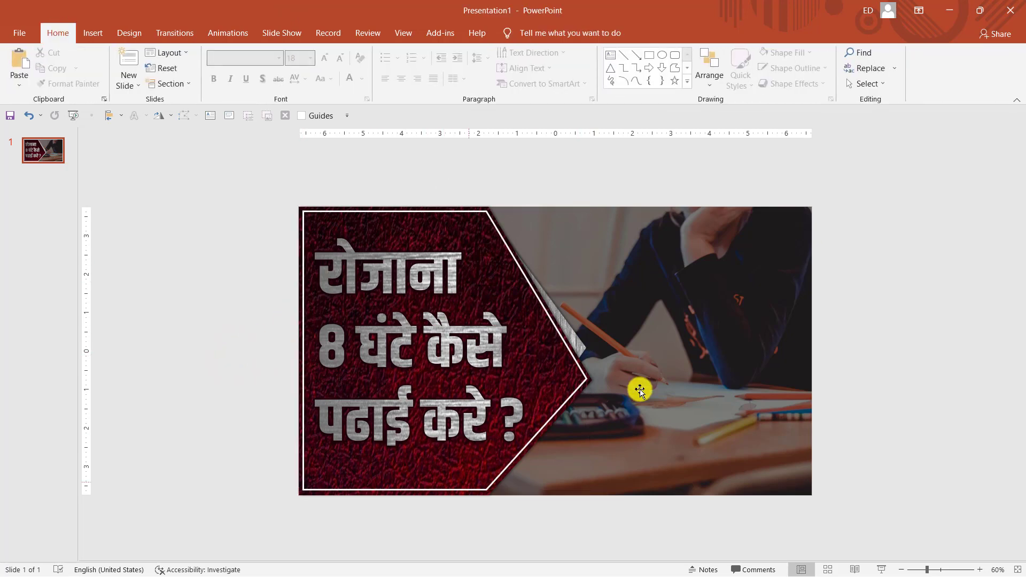
click(1016, 570)
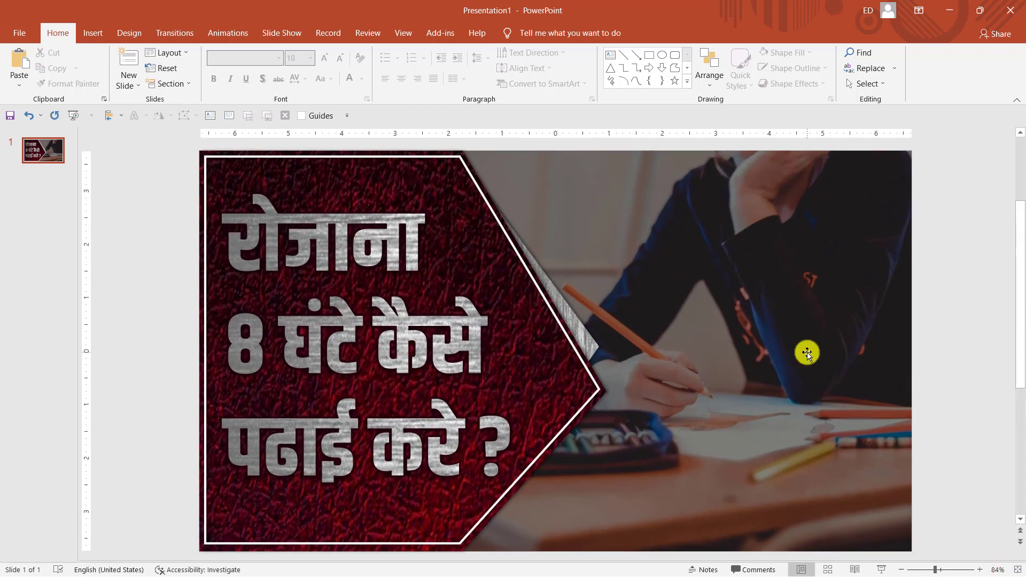
Insert the smiling teacher cutout PNG from Downloads, moving it right and shrinking it slightly.
click(93, 33)
click(96, 81)
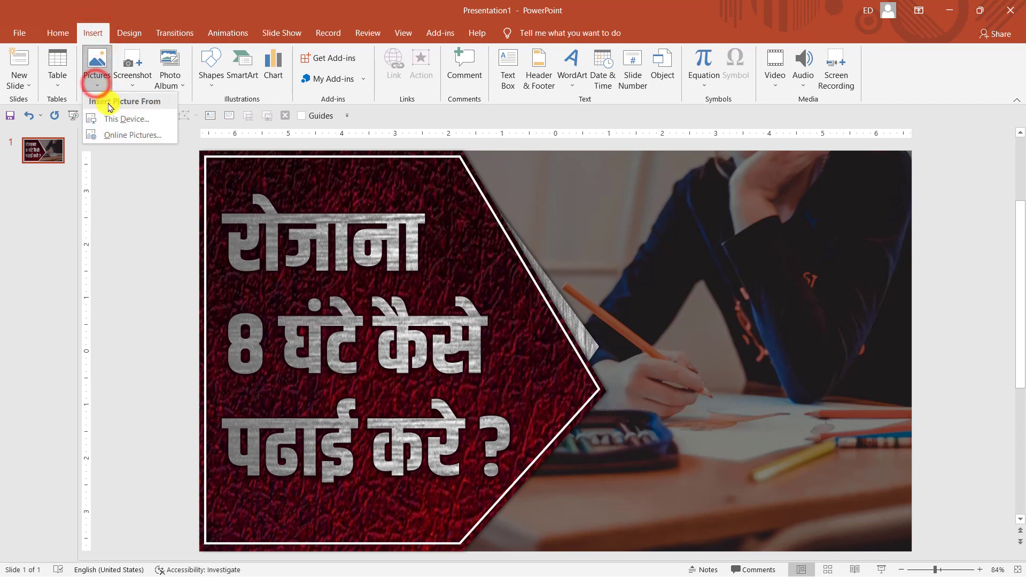
click(113, 118)
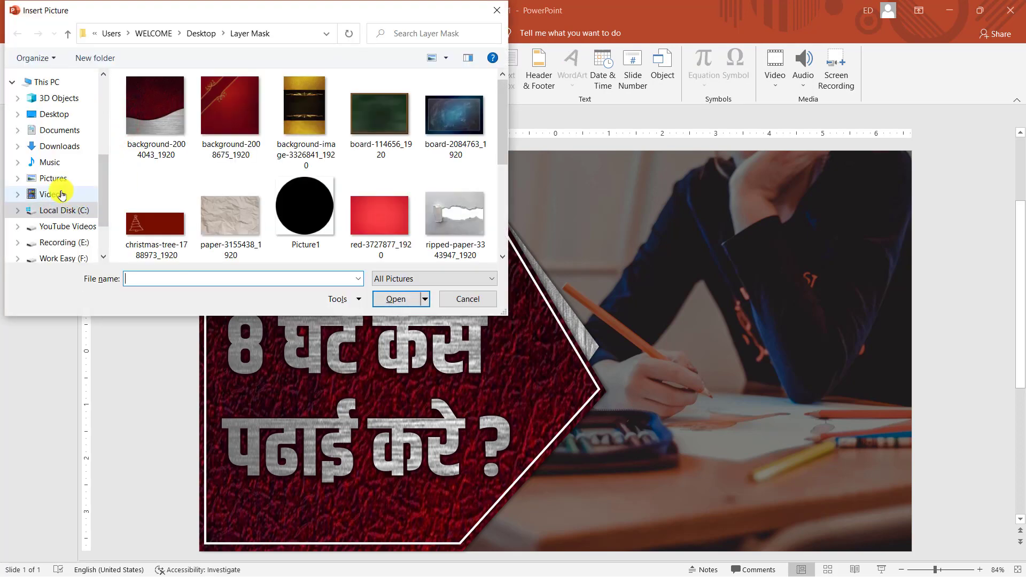
click(59, 146)
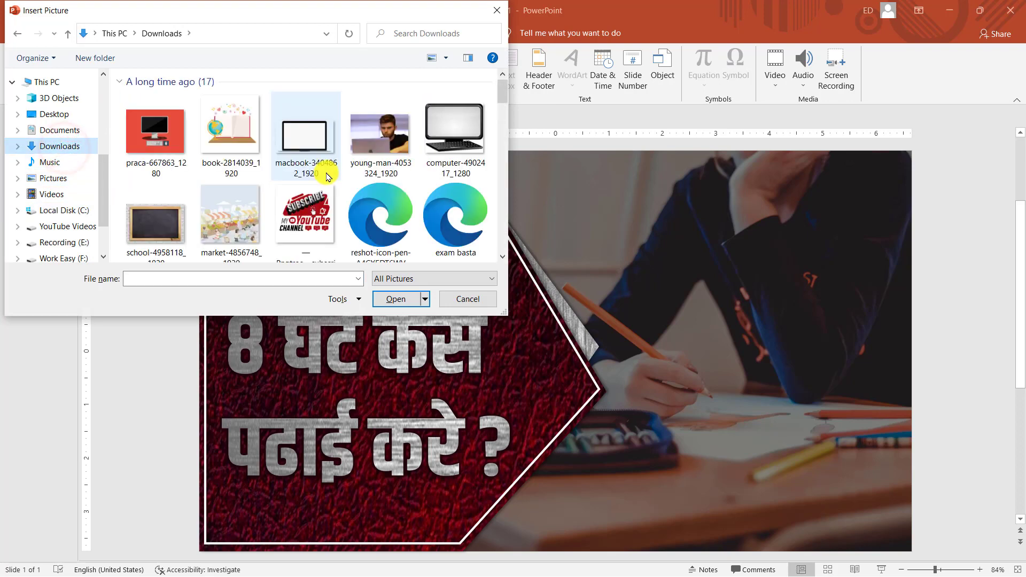
scroll(326, 174, down, 3)
scroll(324, 176, down, 3)
scroll(347, 190, down, 2)
scroll(378, 198, up, 1)
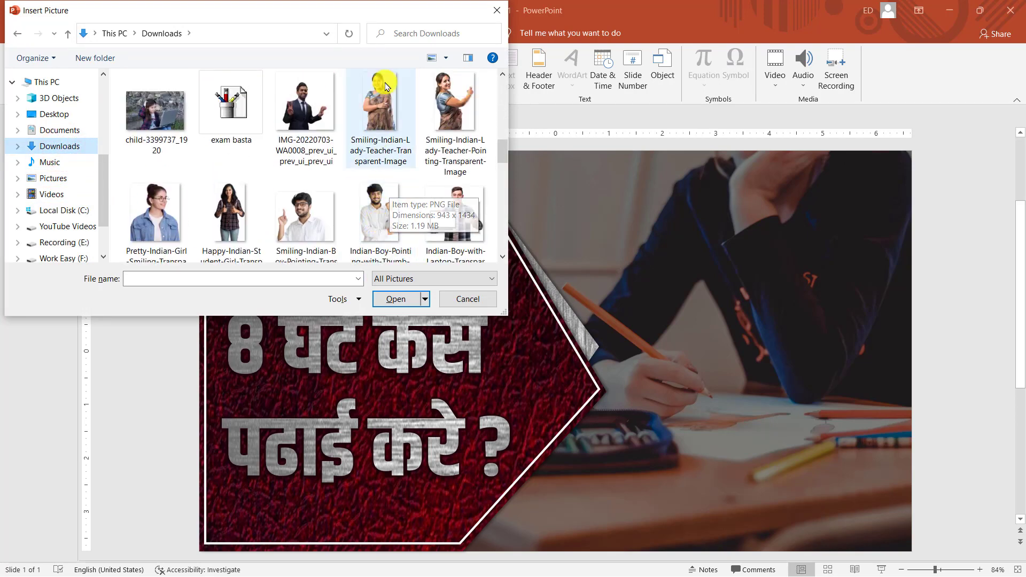
click(382, 111)
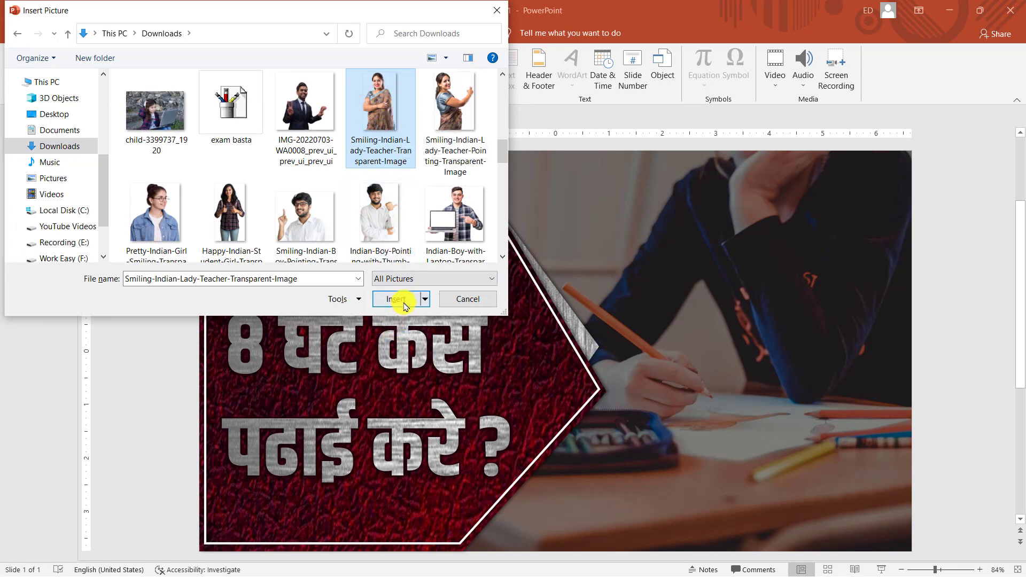
click(402, 300)
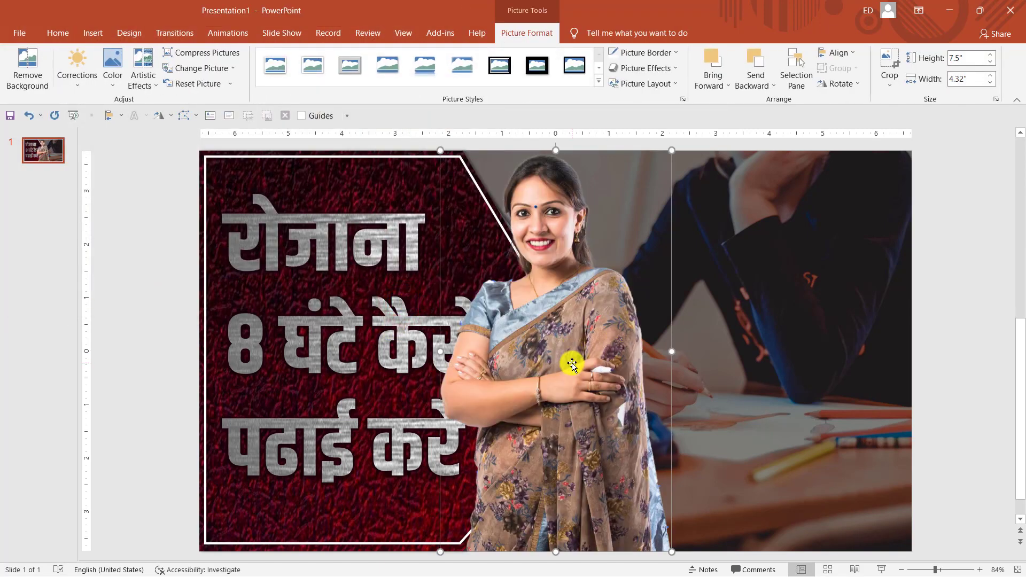
mouse_move(572, 363)
mouse_down()
mouse_move(714, 360)
mouse_move(641, 362)
mouse_up()
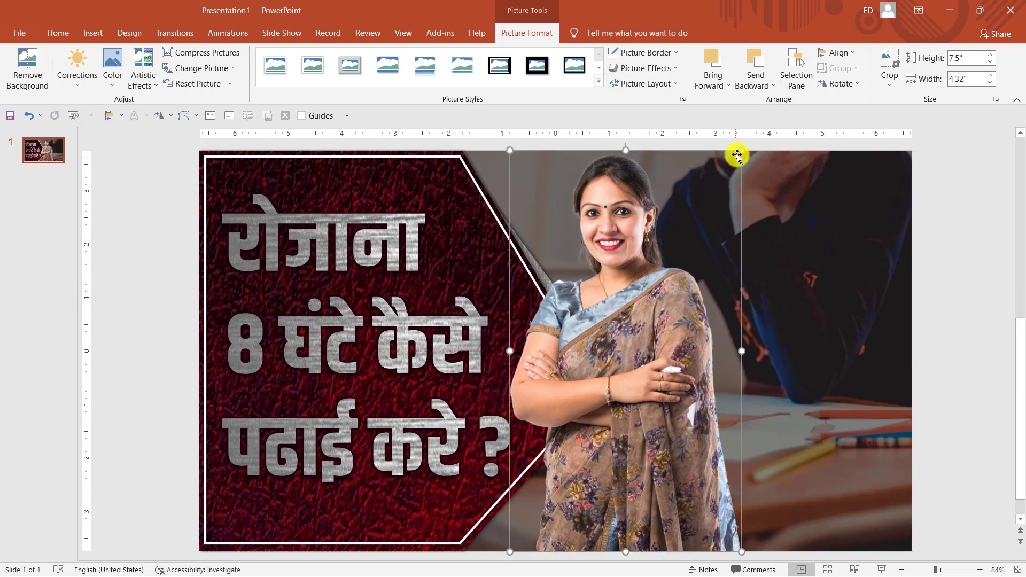
drag(741, 151, 695, 191)
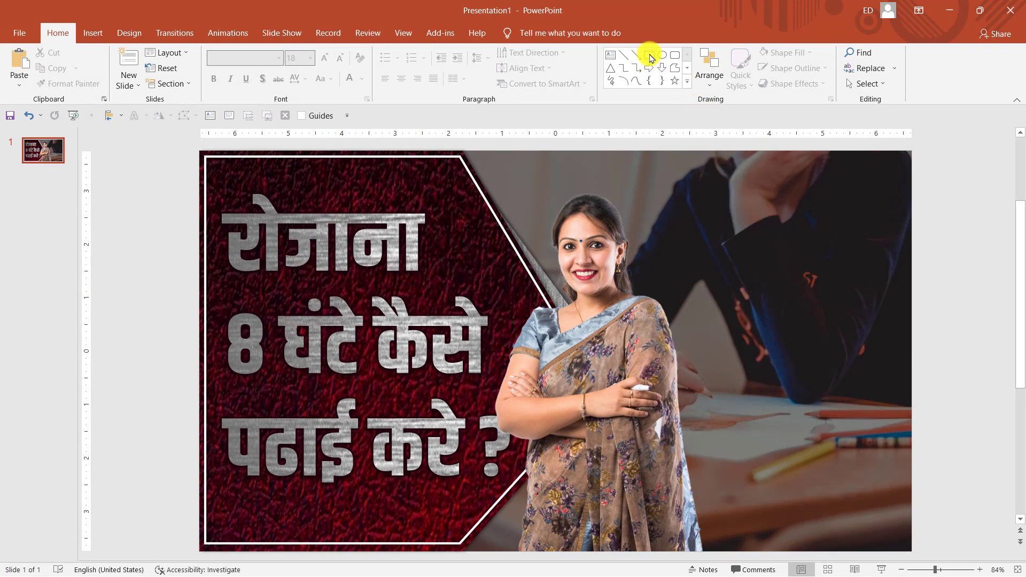
Draw a rectangle across the right side to the slide edge, with a 3 pt white outline and no fill.
click(650, 55)
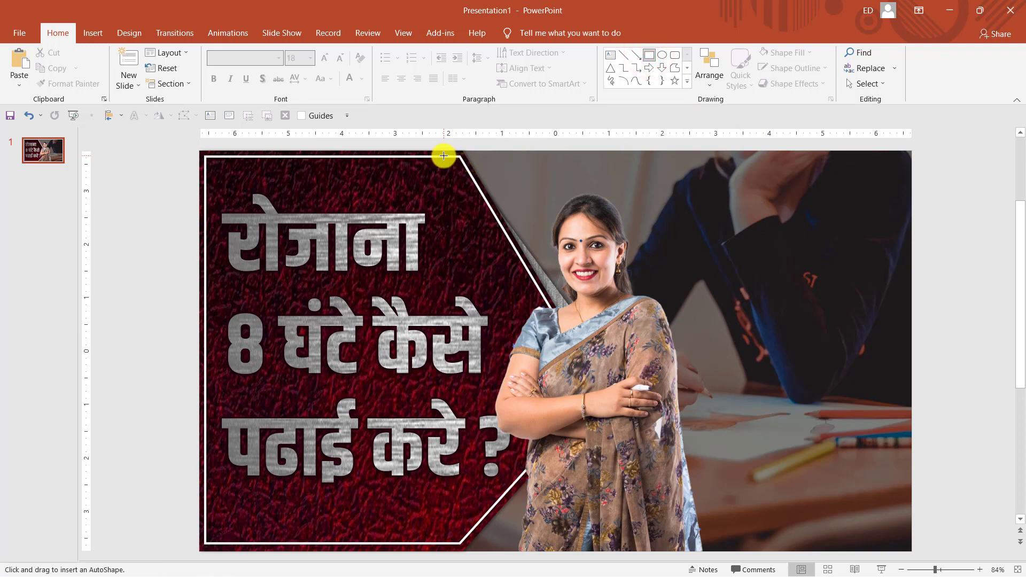
drag(443, 156, 885, 547)
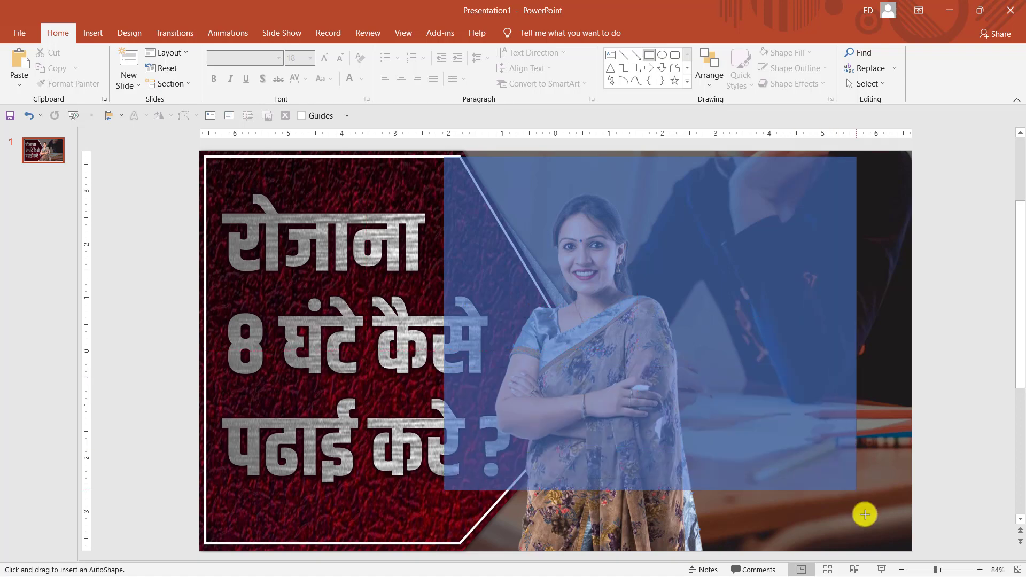
drag(885, 547, 906, 547)
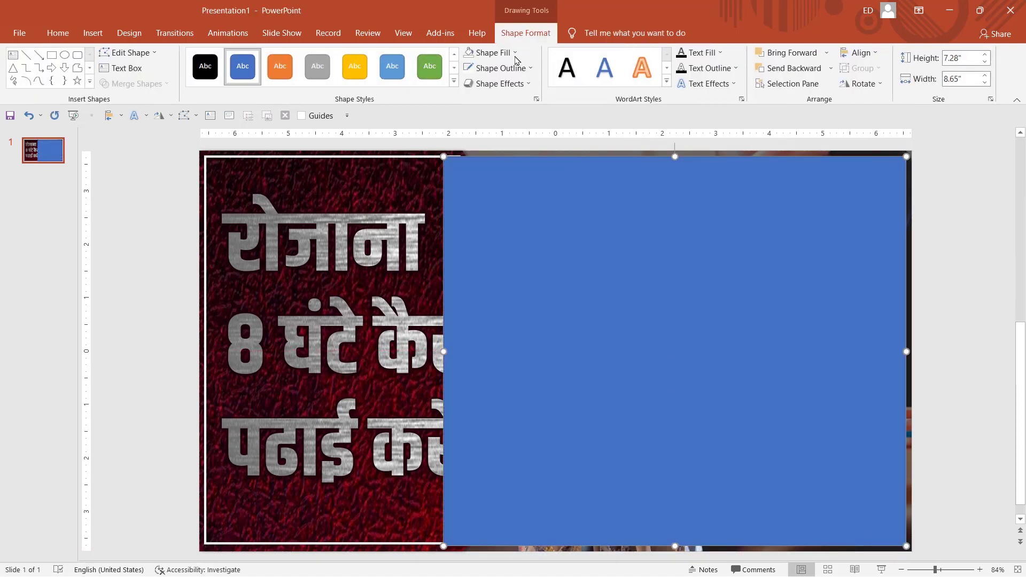
click(501, 70)
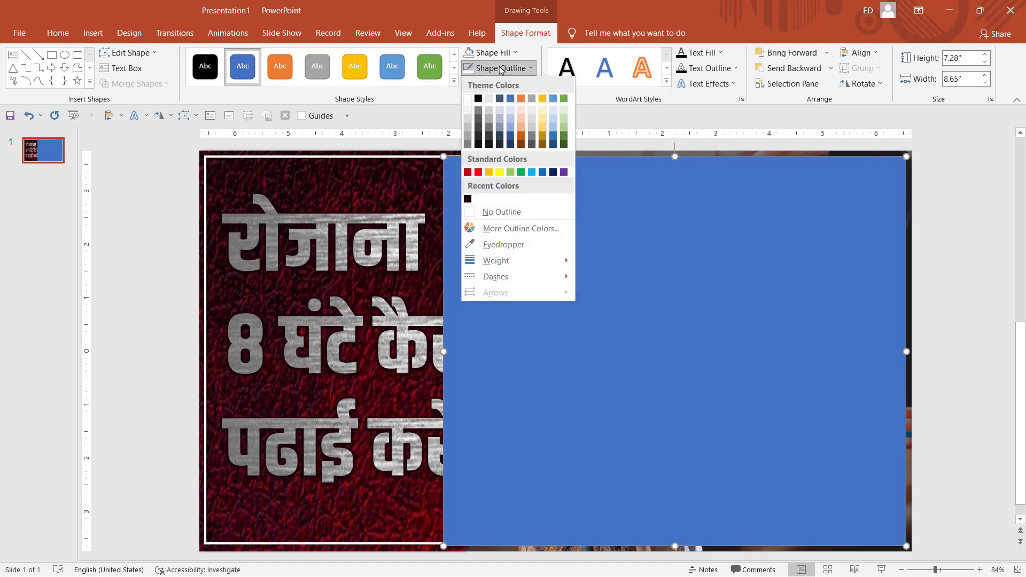
click(472, 98)
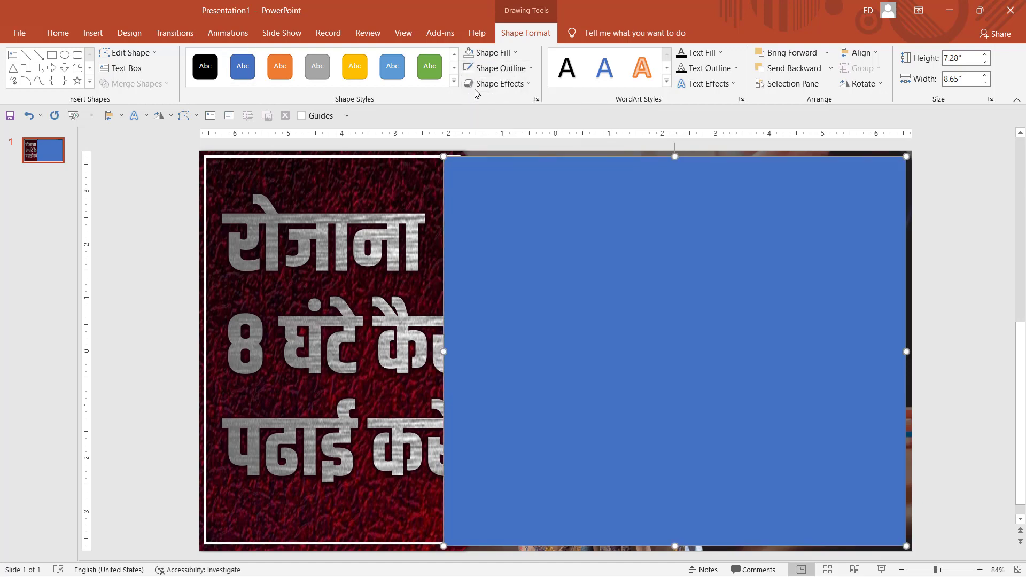
click(511, 70)
mouse_move(513, 261)
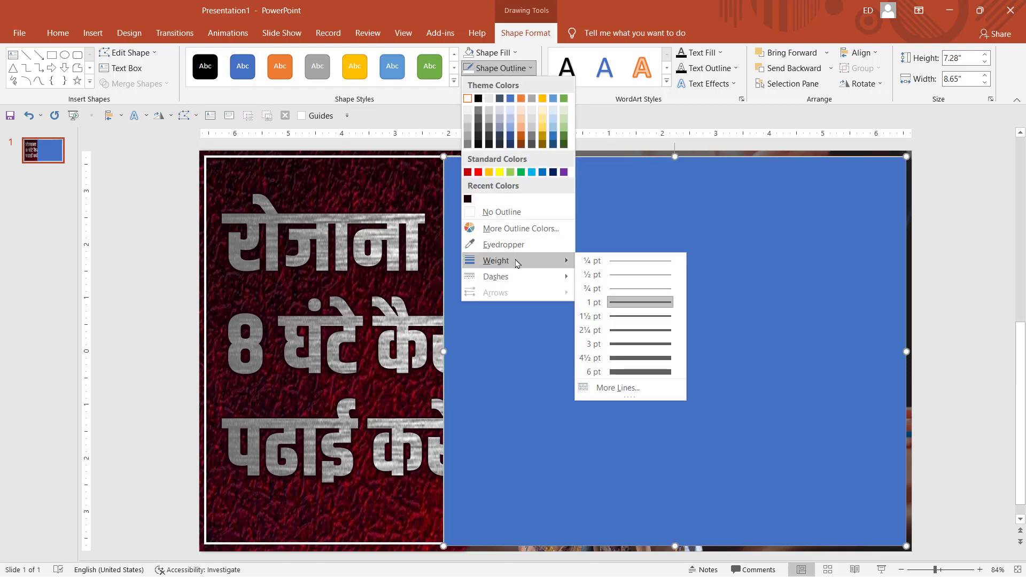
click(644, 345)
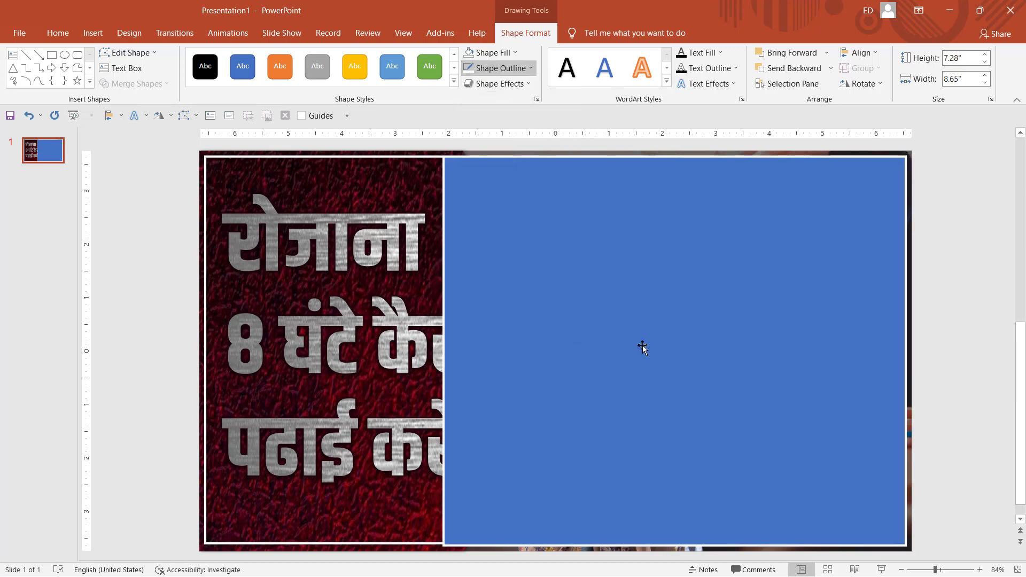
click(490, 52)
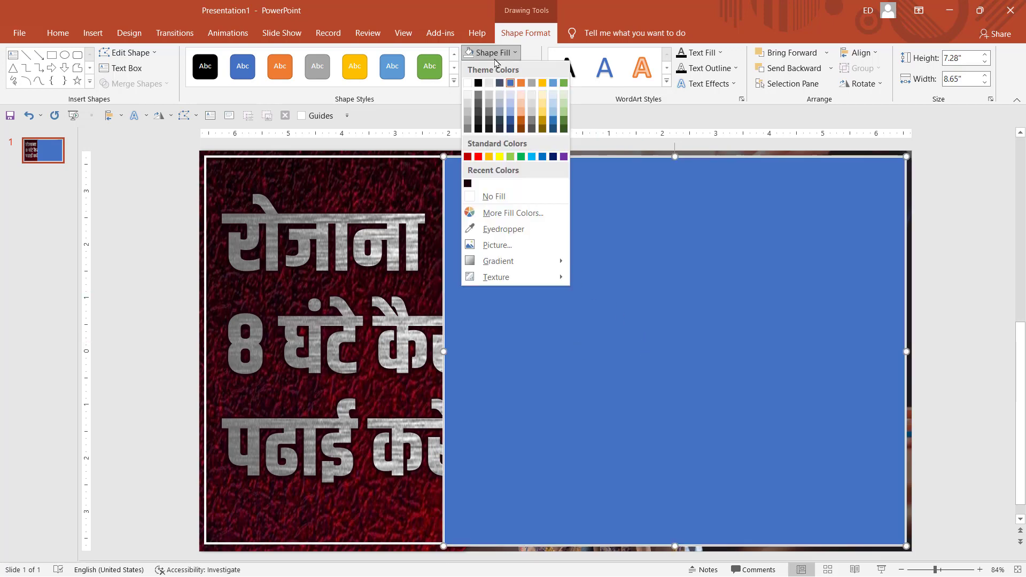
click(502, 196)
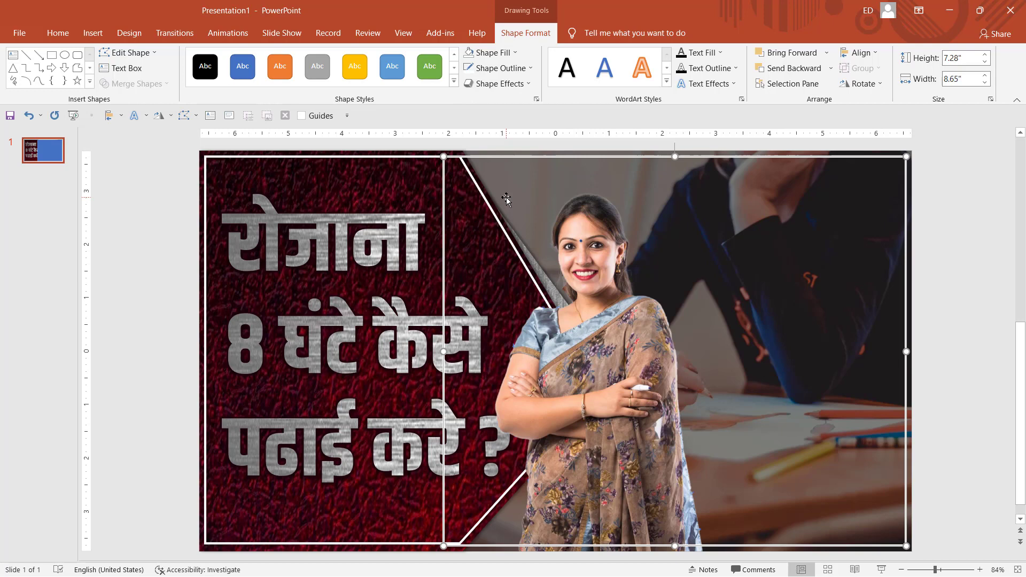
Send the white frame, full-slide overlay and classroom photo to the back to reorder the layers.
right_click(525, 158)
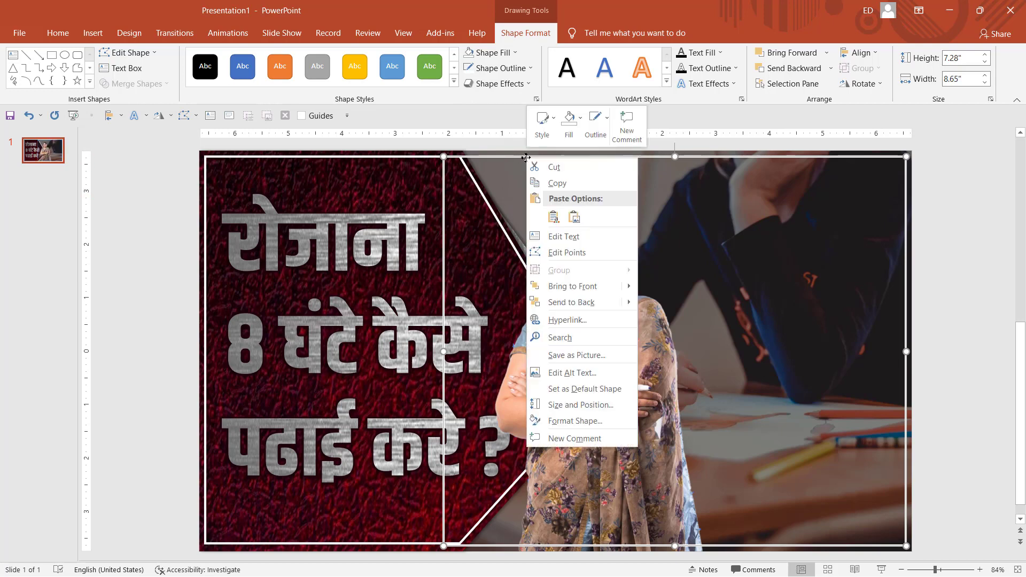
click(567, 303)
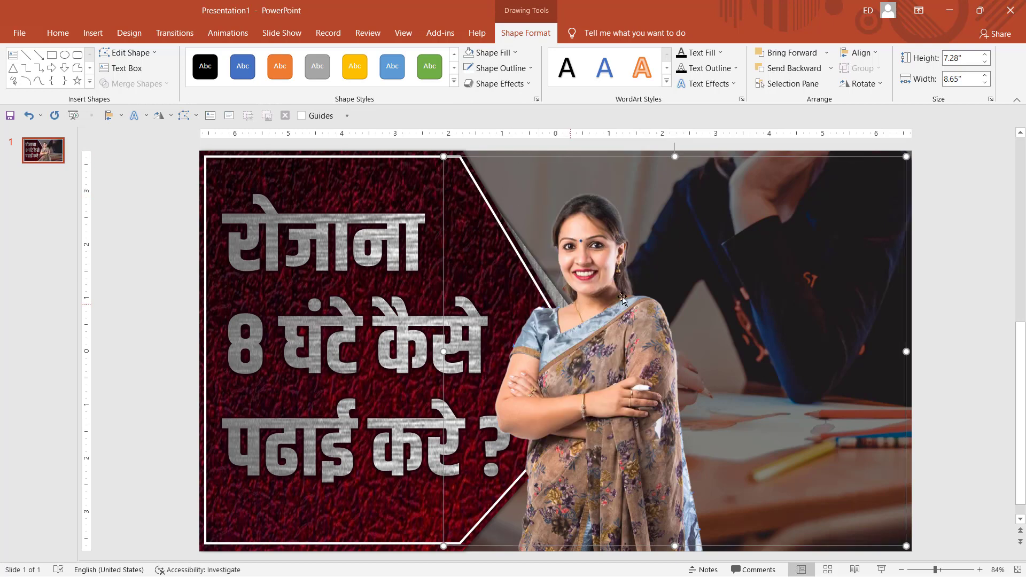
click(970, 222)
click(790, 287)
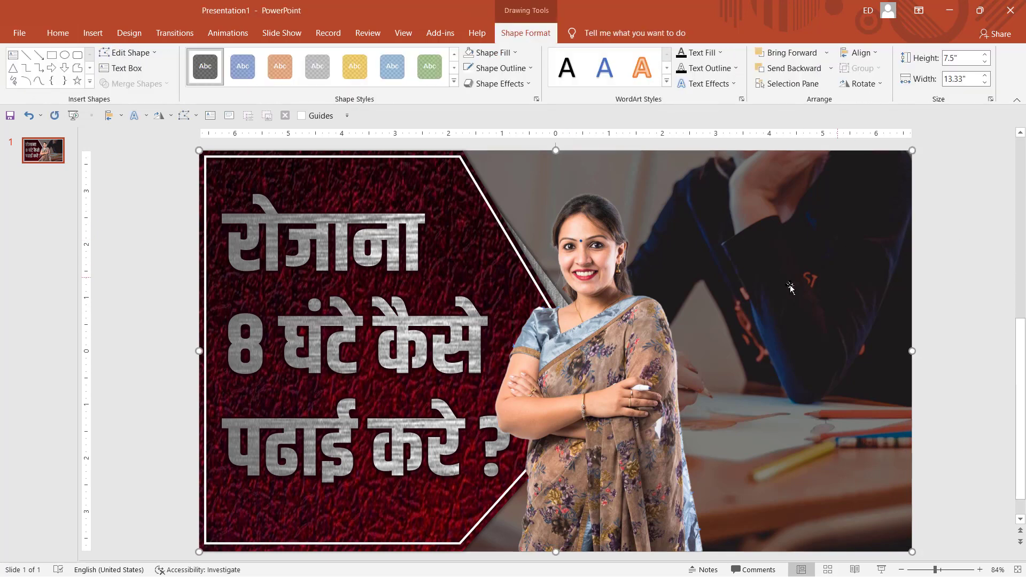
right_click(810, 278)
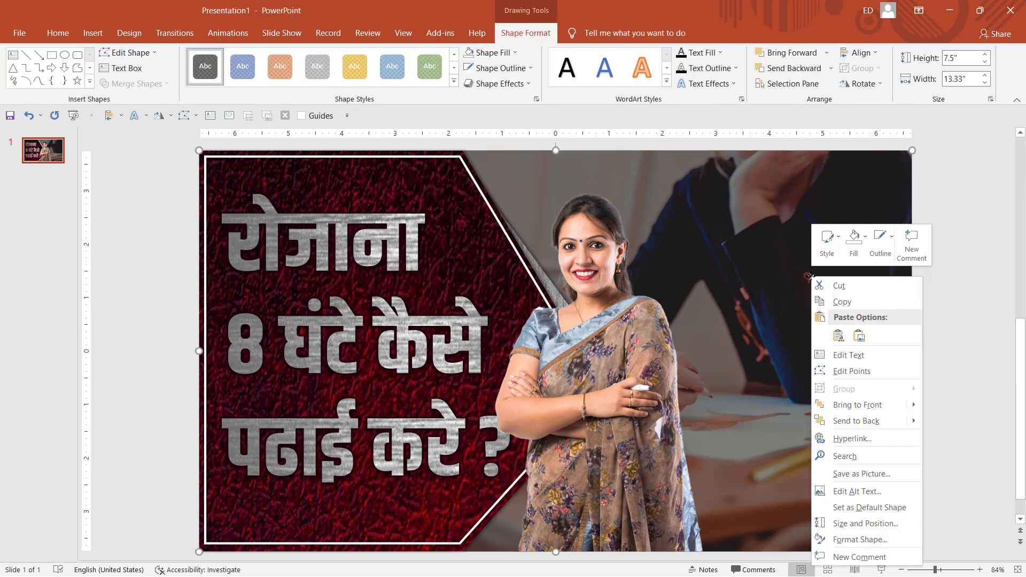
click(849, 421)
click(774, 322)
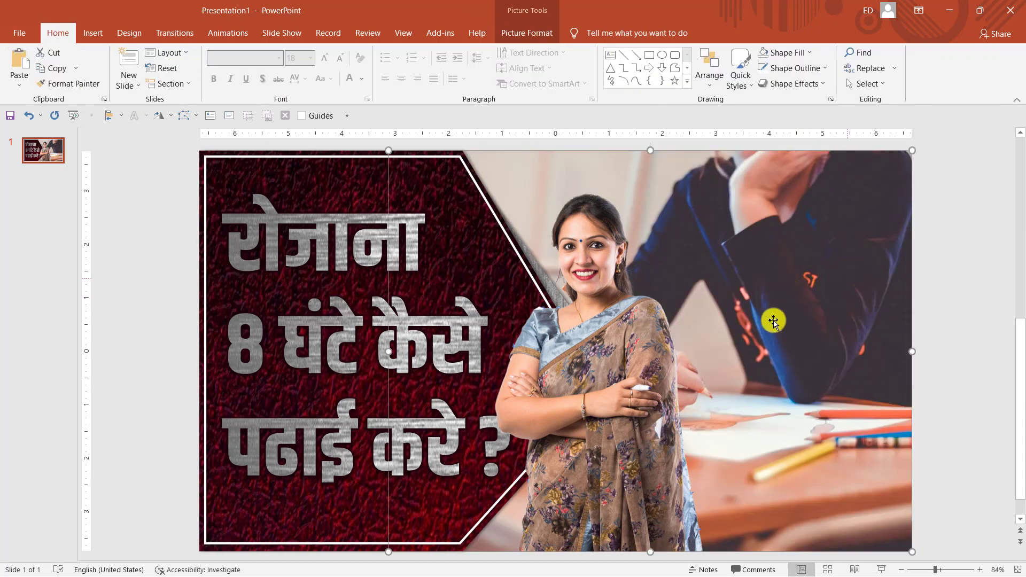
right_click(785, 264)
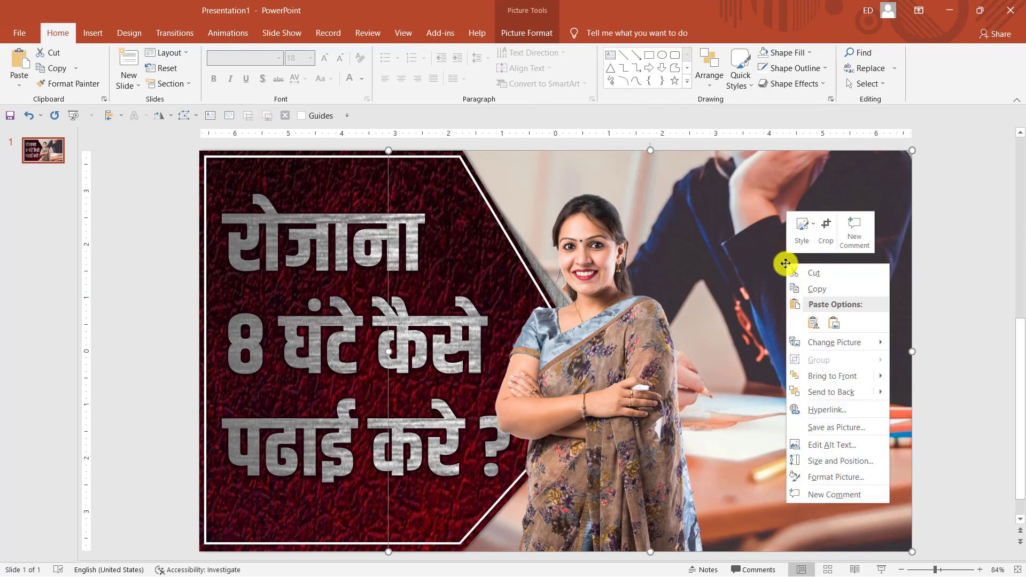
click(837, 396)
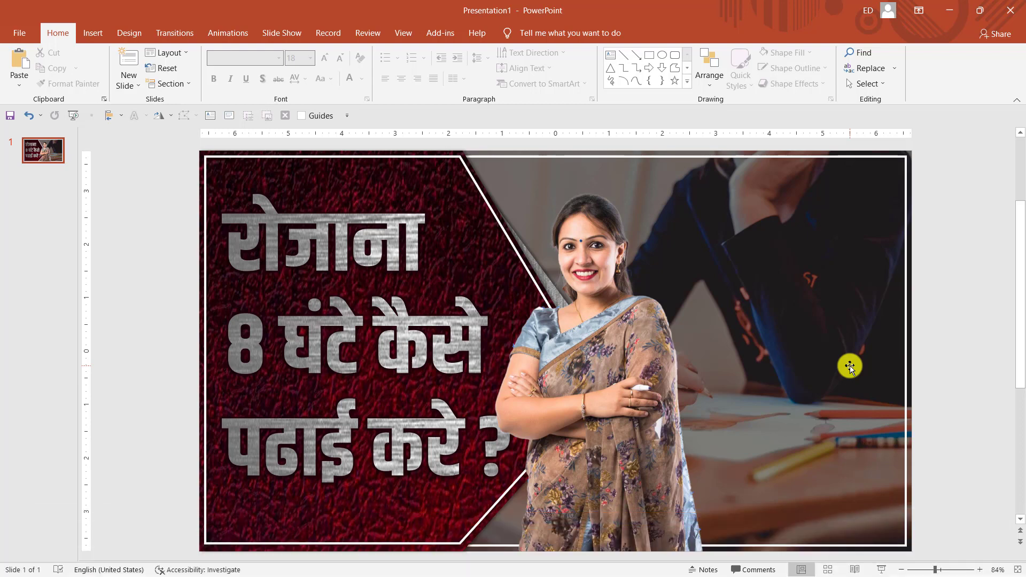
Export just the current slide as a PNG named Presentation1 on the Desktop, then minimize PowerPoint.
click(19, 33)
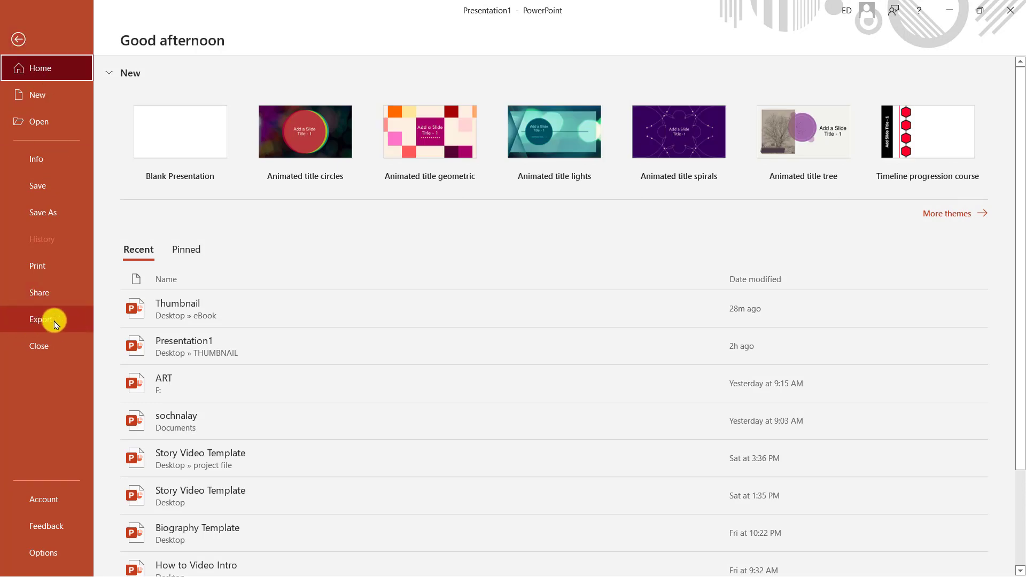
click(56, 324)
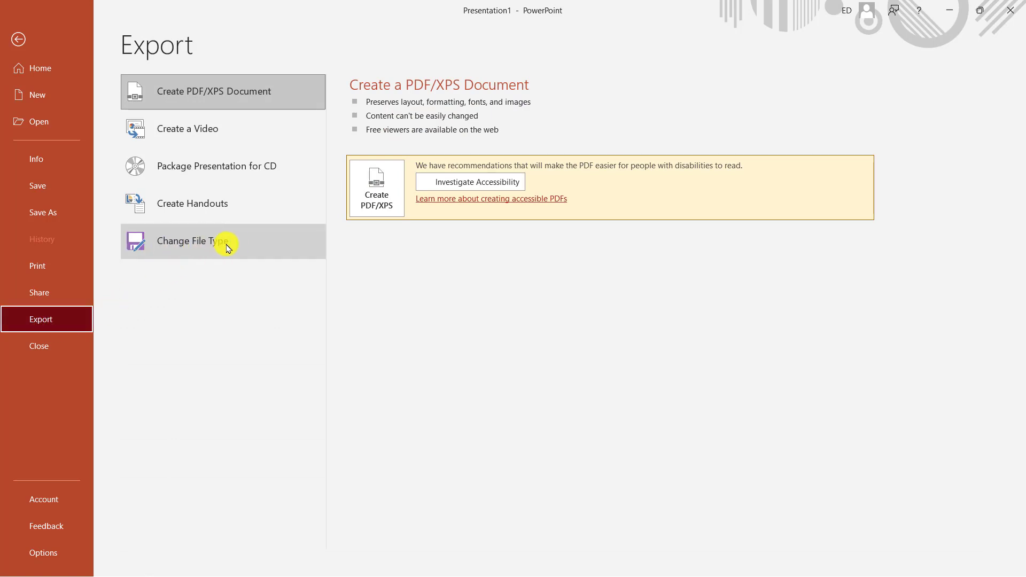
click(184, 251)
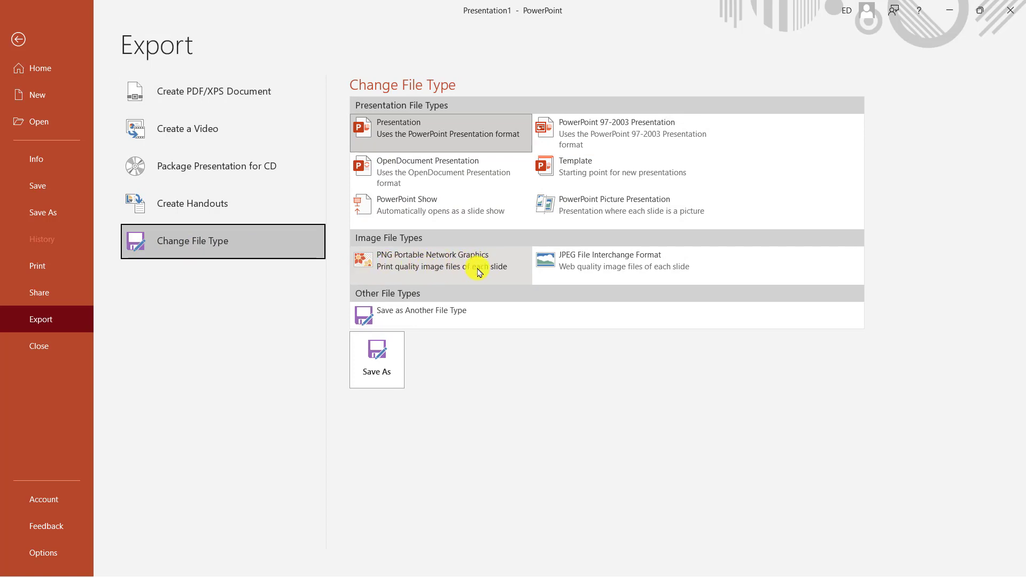
double_click(407, 268)
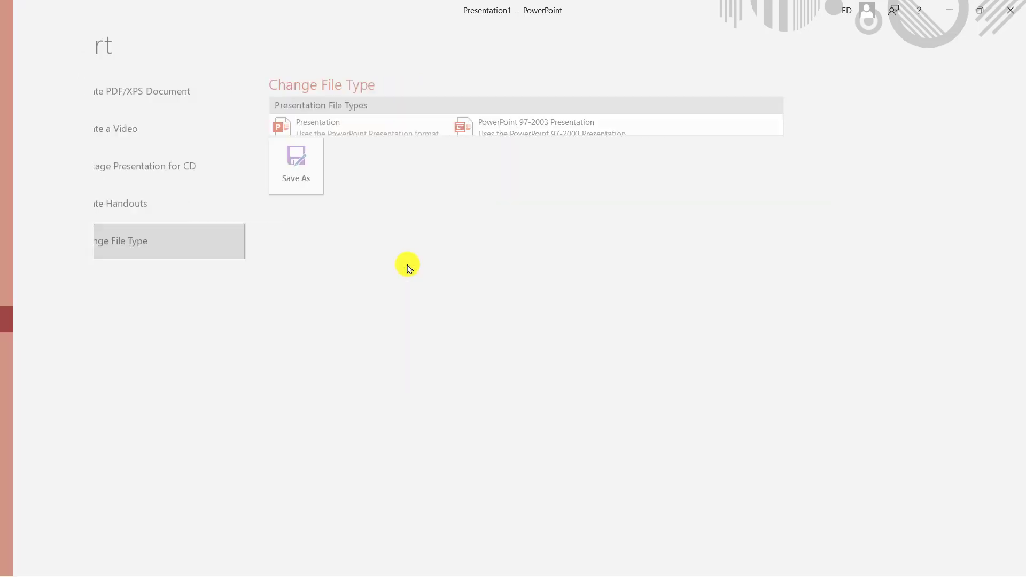
click(73, 118)
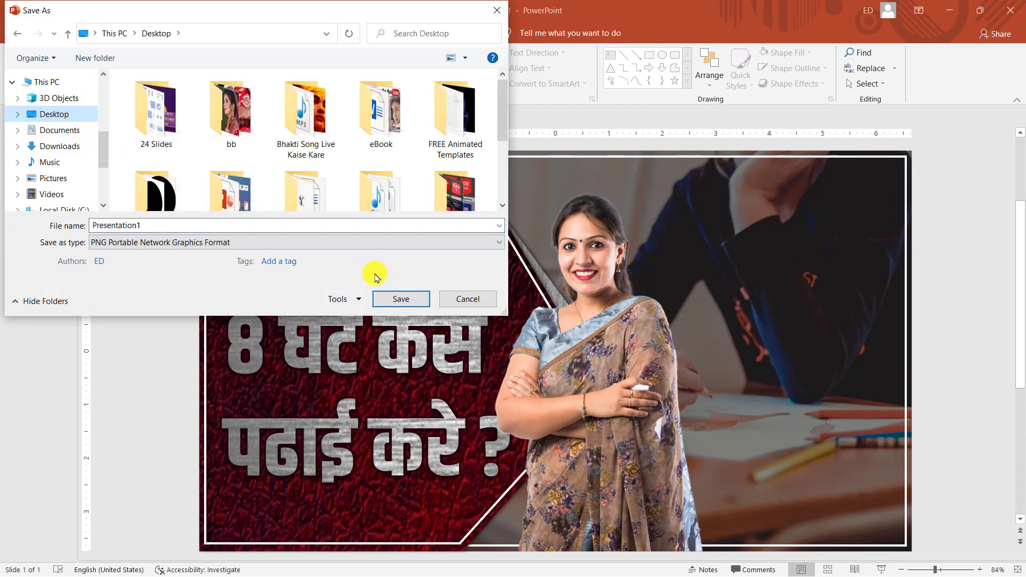
click(410, 301)
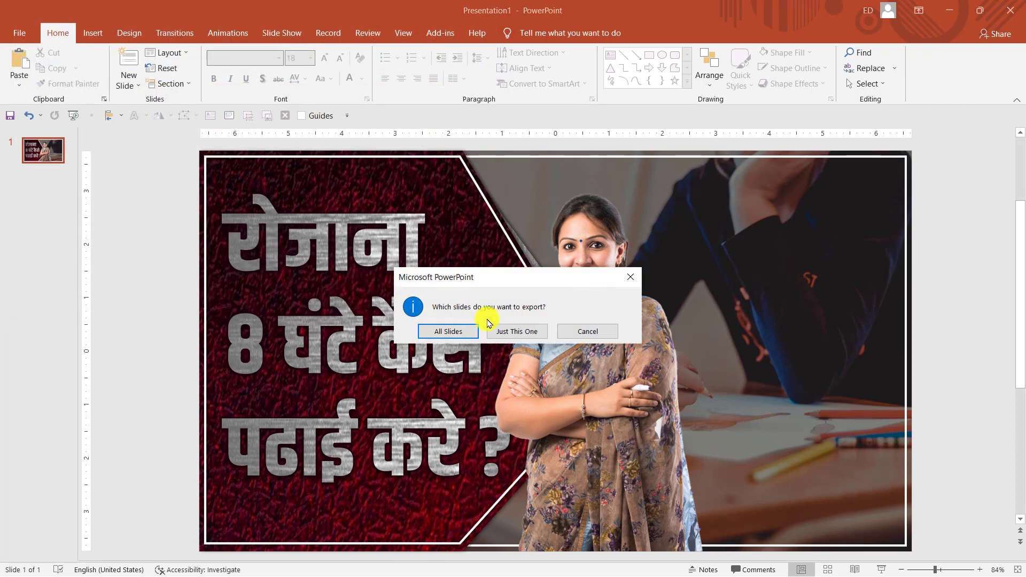
click(521, 338)
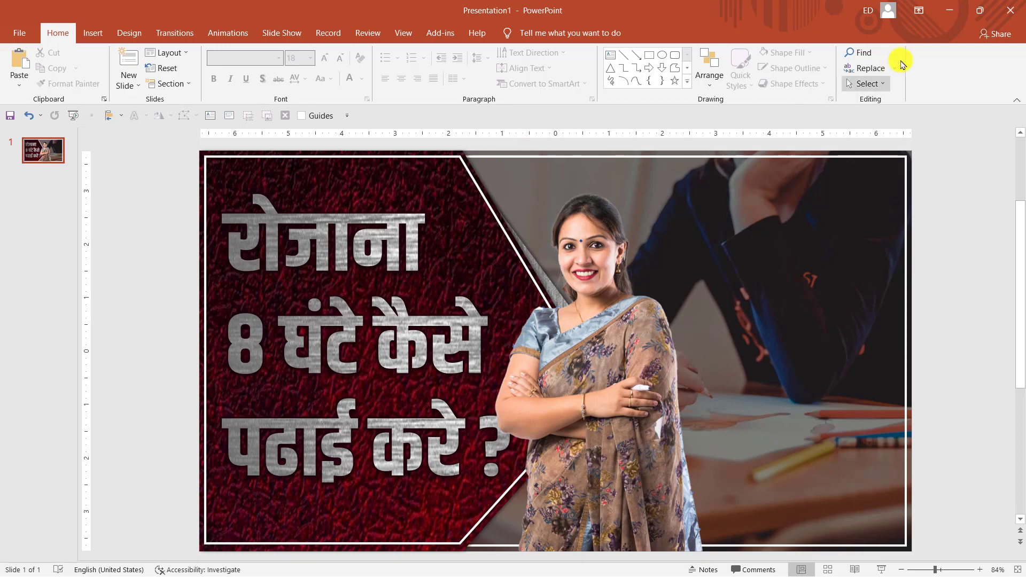
click(945, 11)
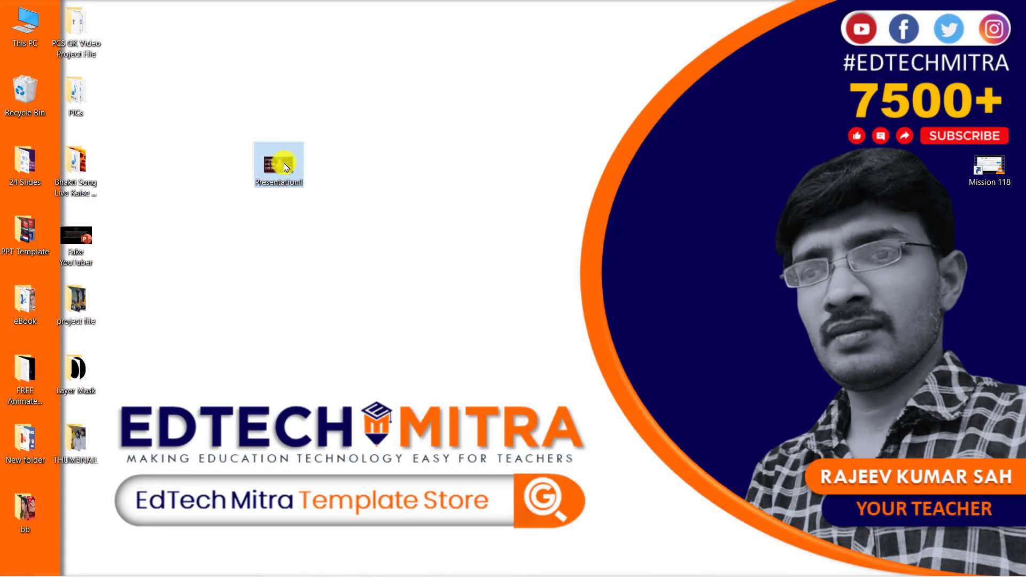
Open Presentation1.png from the desktop in Photos.
double_click(282, 167)
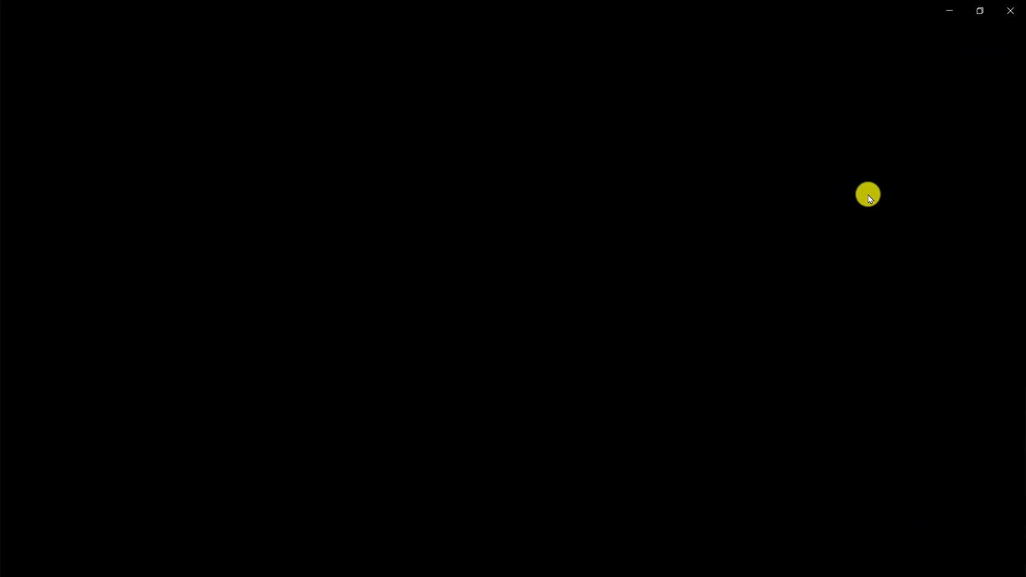